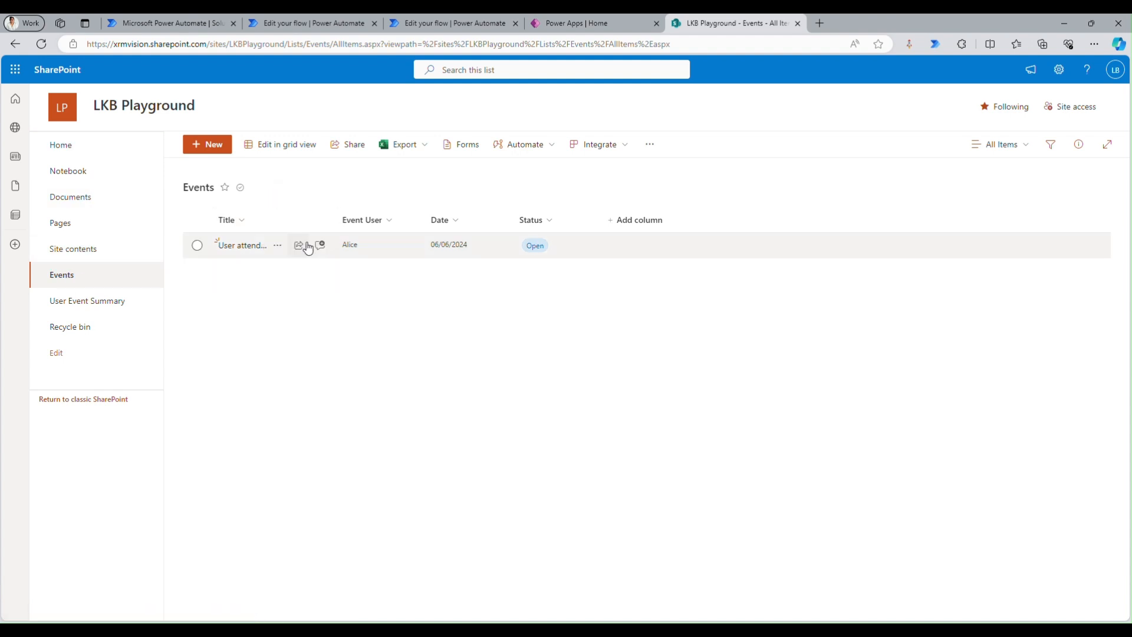
Open the User Event Summary list and examine the settings of its Closed Events column without changing them
left_click(90, 303)
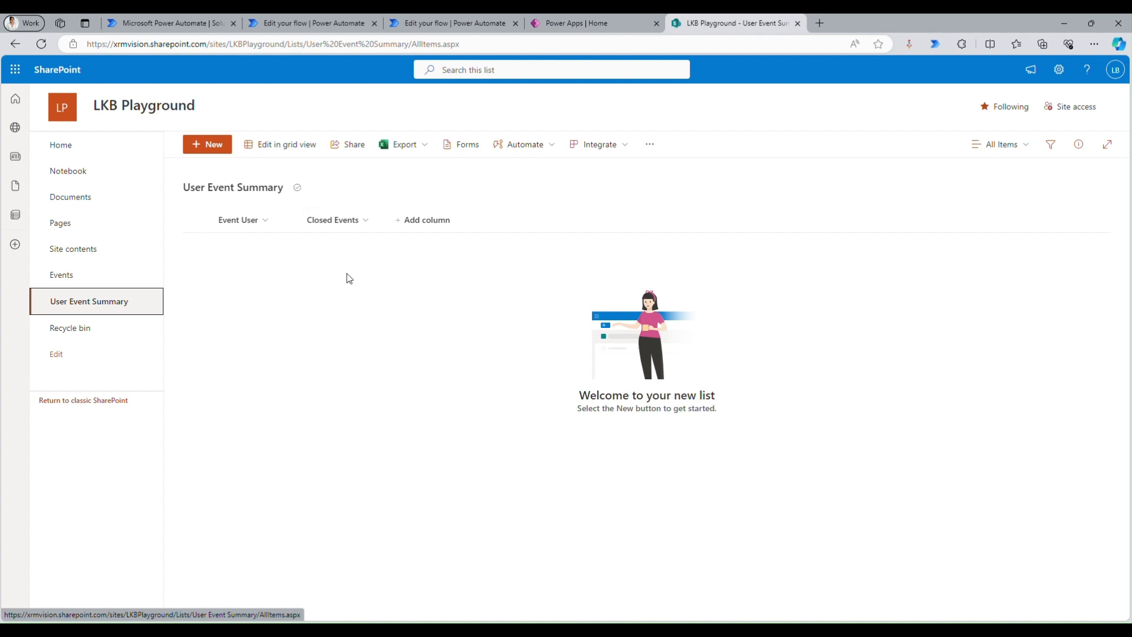
left_click(336, 224)
mouse_move(362, 328)
left_click(420, 328)
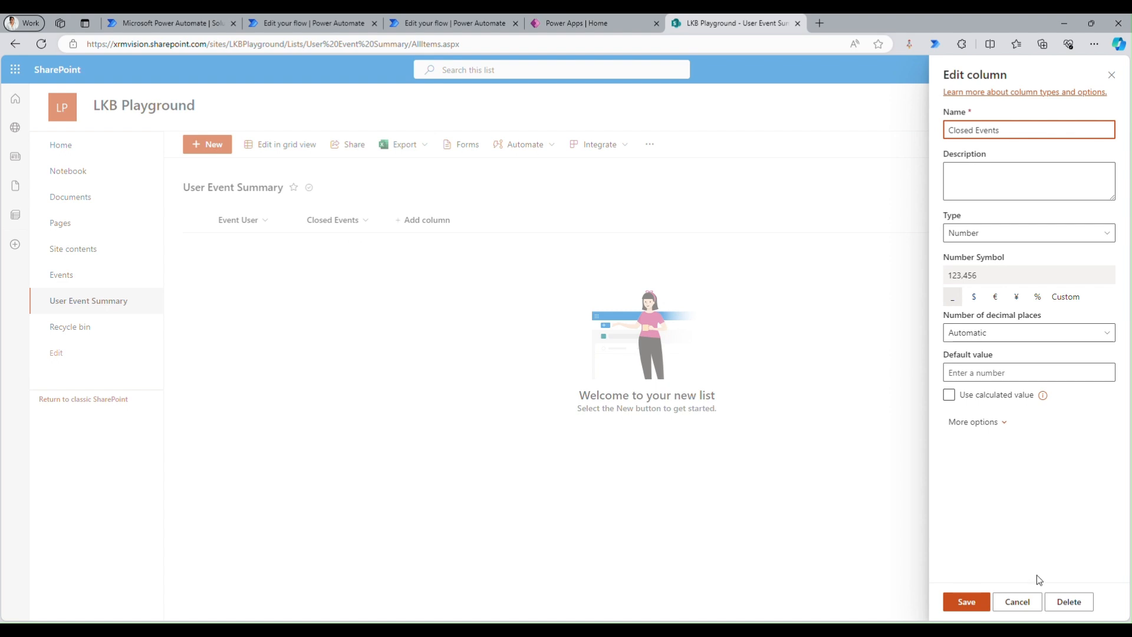
left_click(1018, 603)
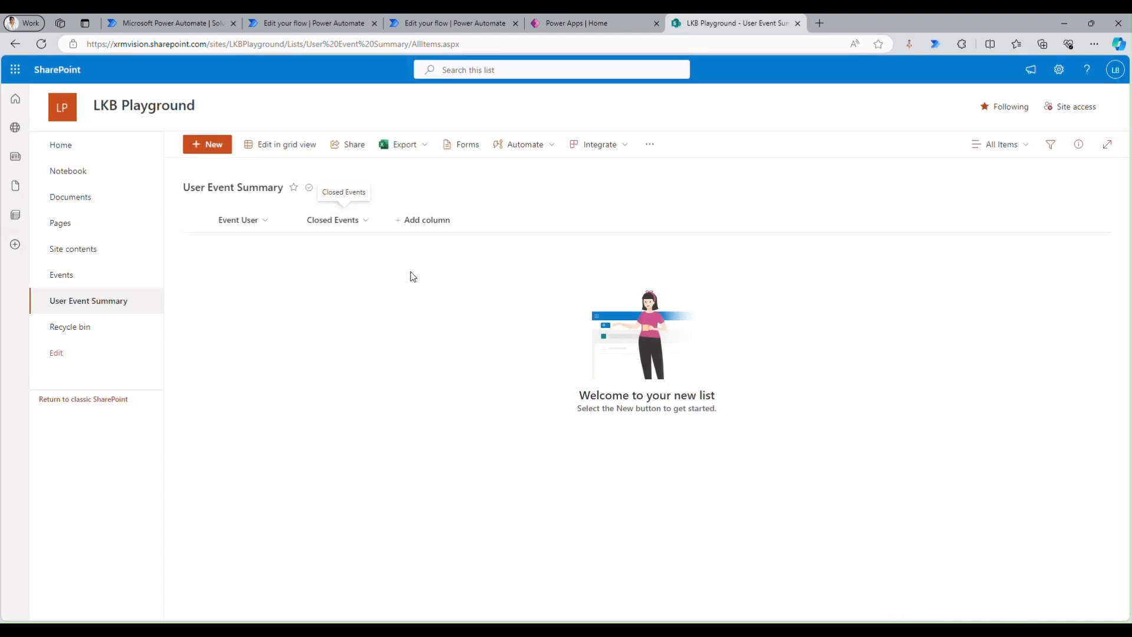
Review the current trigger's advanced options in the Power Automate flow and the Events list in SharePoint
left_click(451, 23)
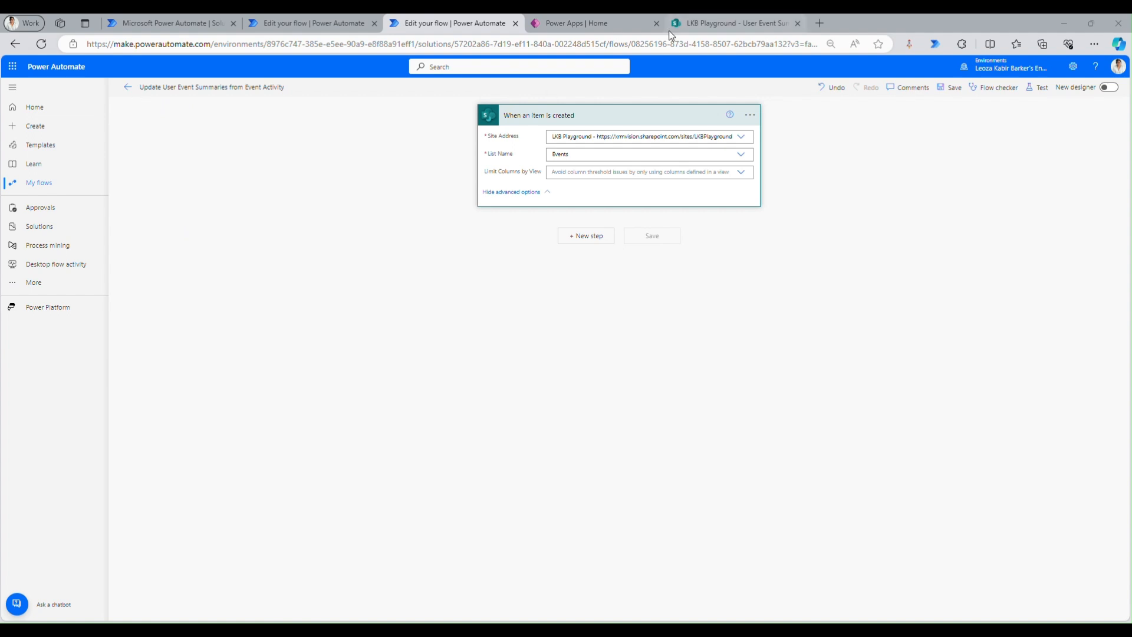
left_click(533, 192)
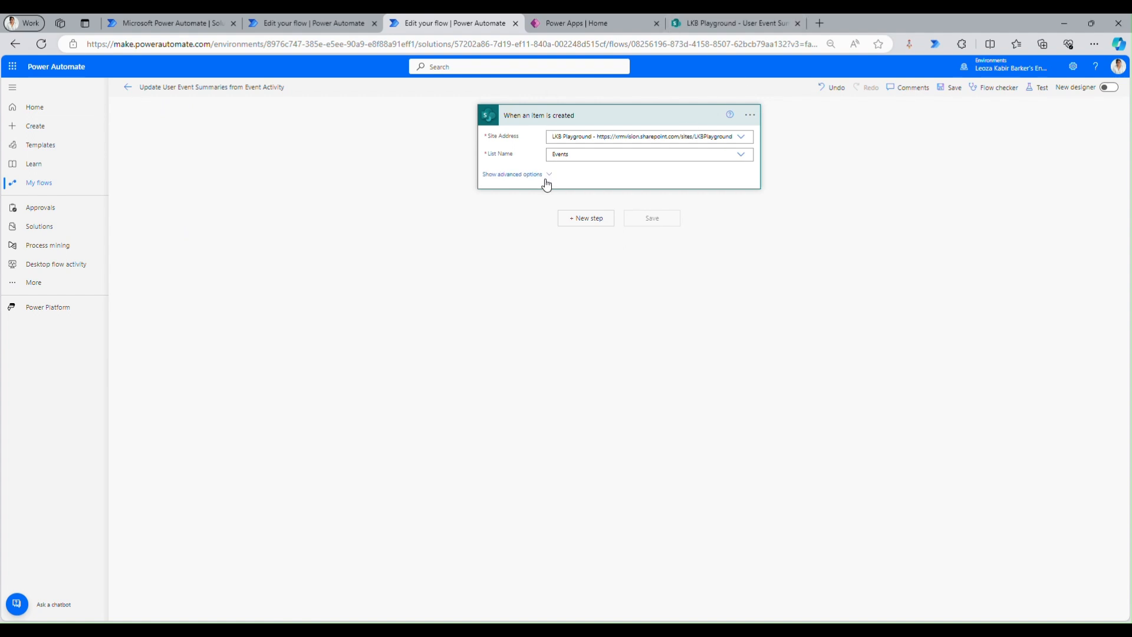
left_click(546, 184)
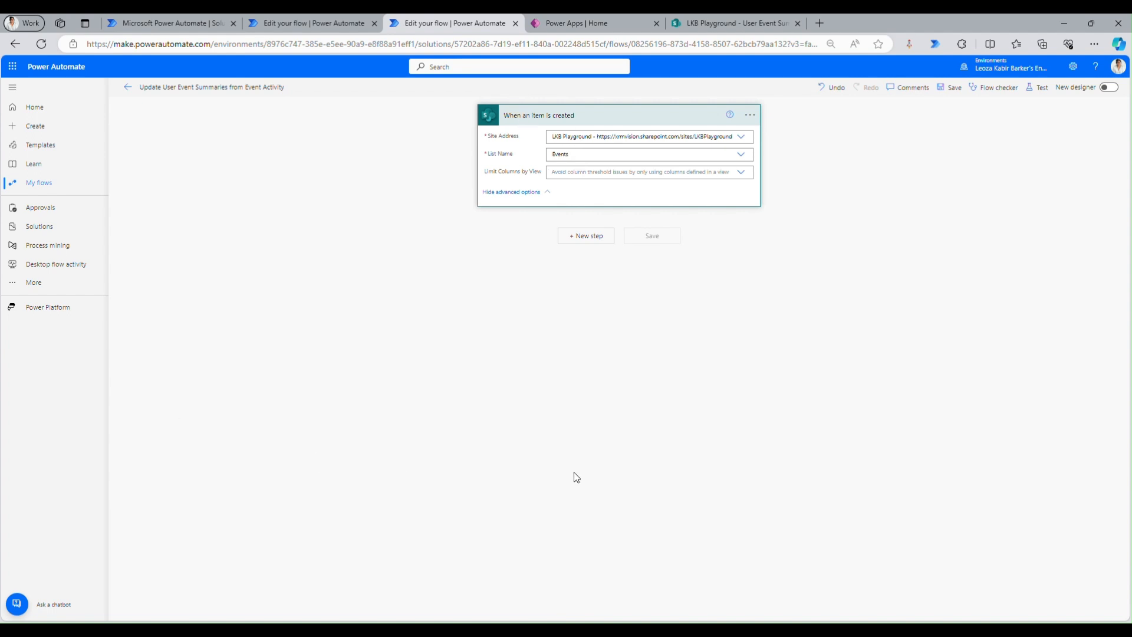
left_click(733, 23)
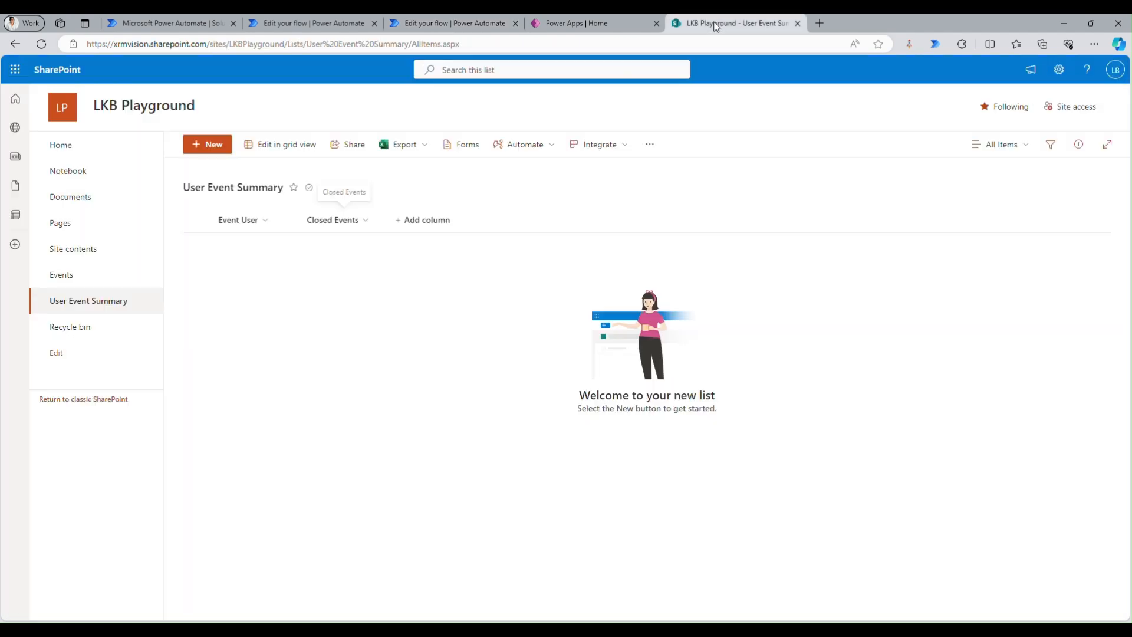
left_click(78, 272)
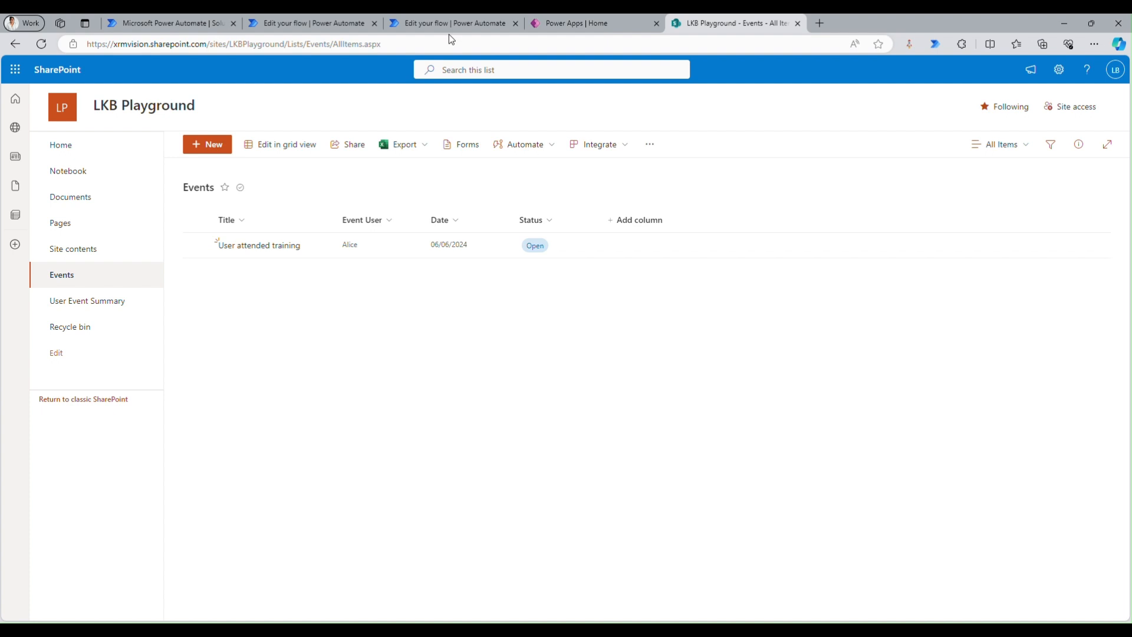
Switch back to the Power Automate flow and delete its "When an item is created" trigger
left_click(436, 24)
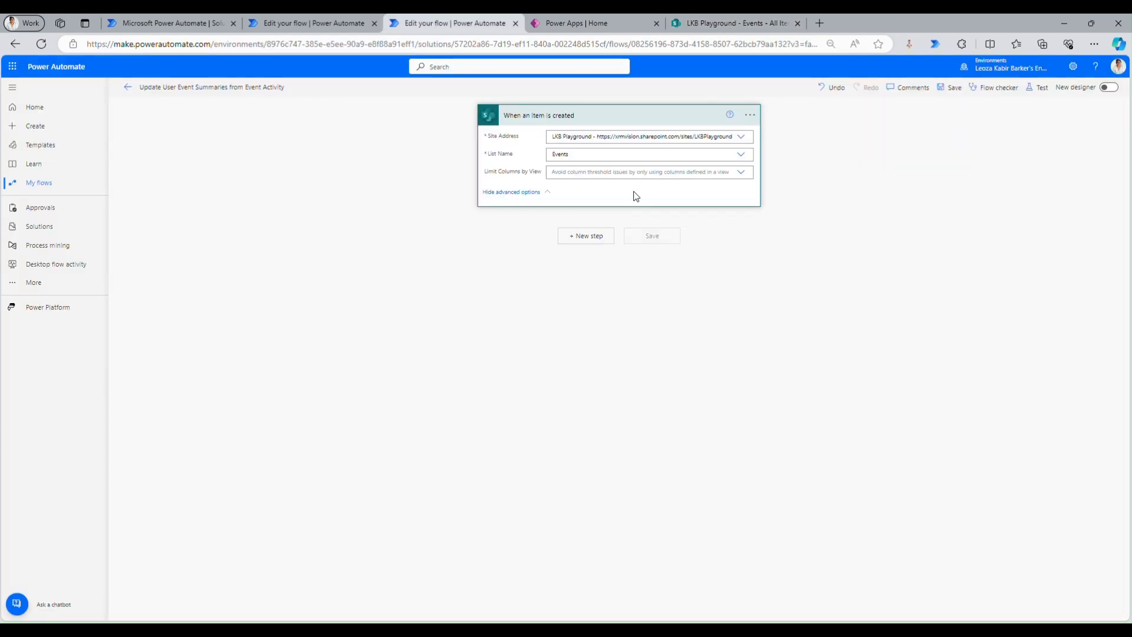
left_click(749, 114)
left_click(787, 248)
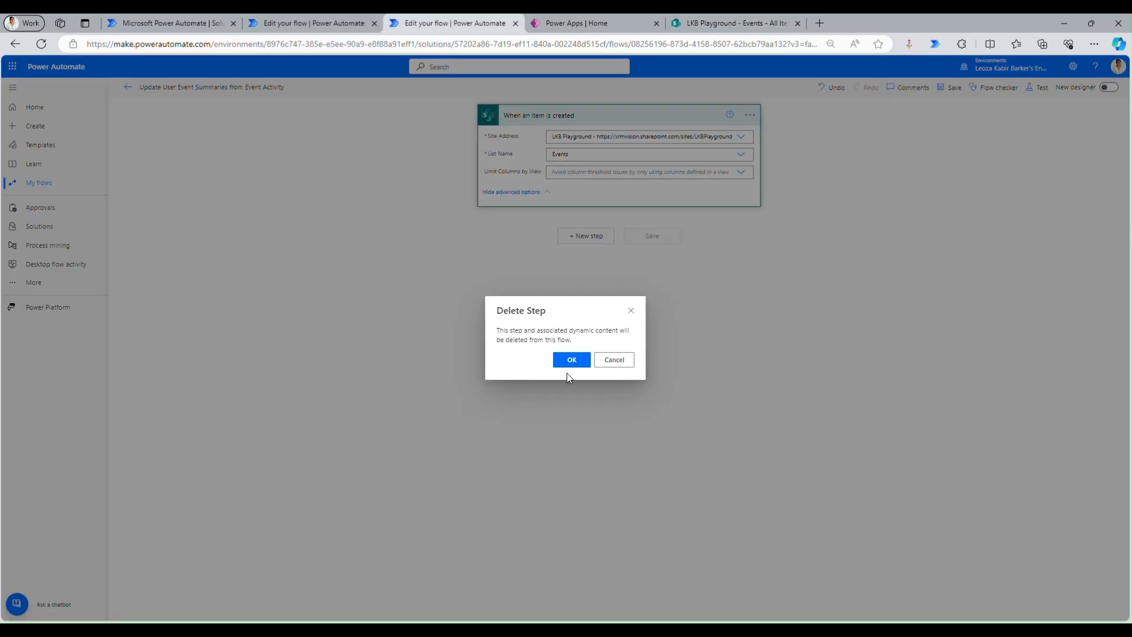
left_click(570, 361)
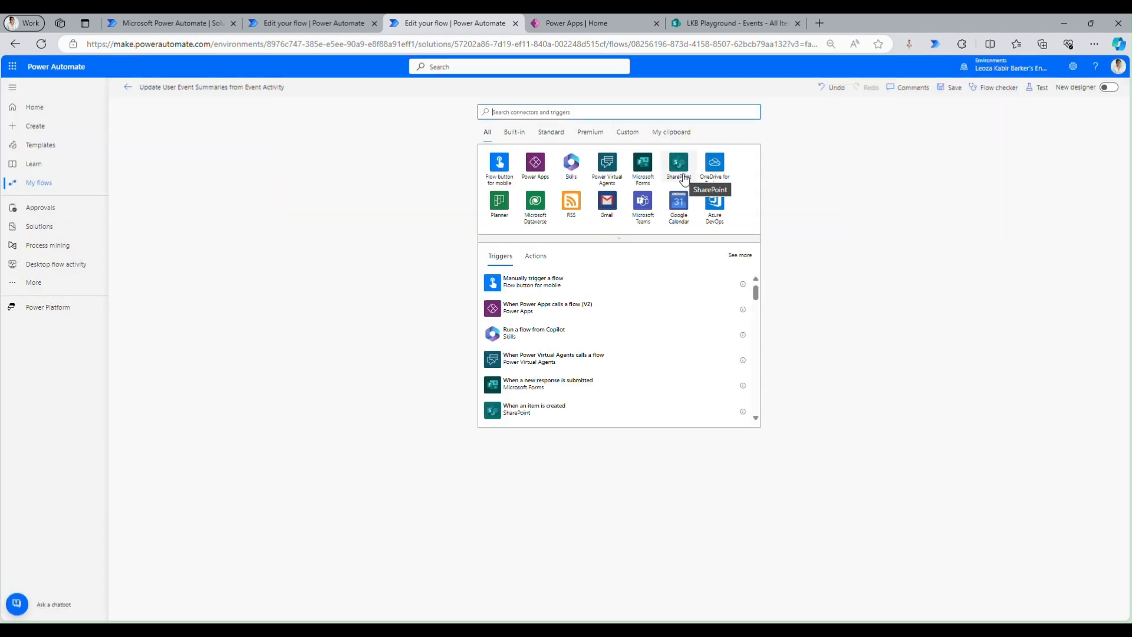
Add the SharePoint trigger "When an item or a file is modified" for the LKB Playground site and the Events list
left_click(683, 177)
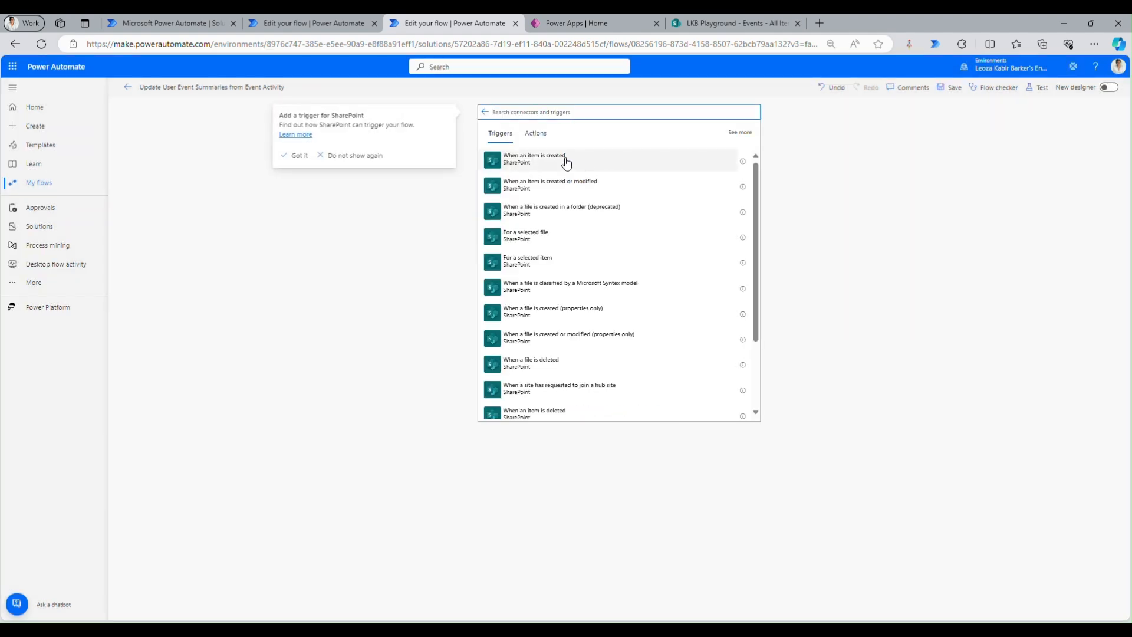
scroll(587, 379, "down", 3)
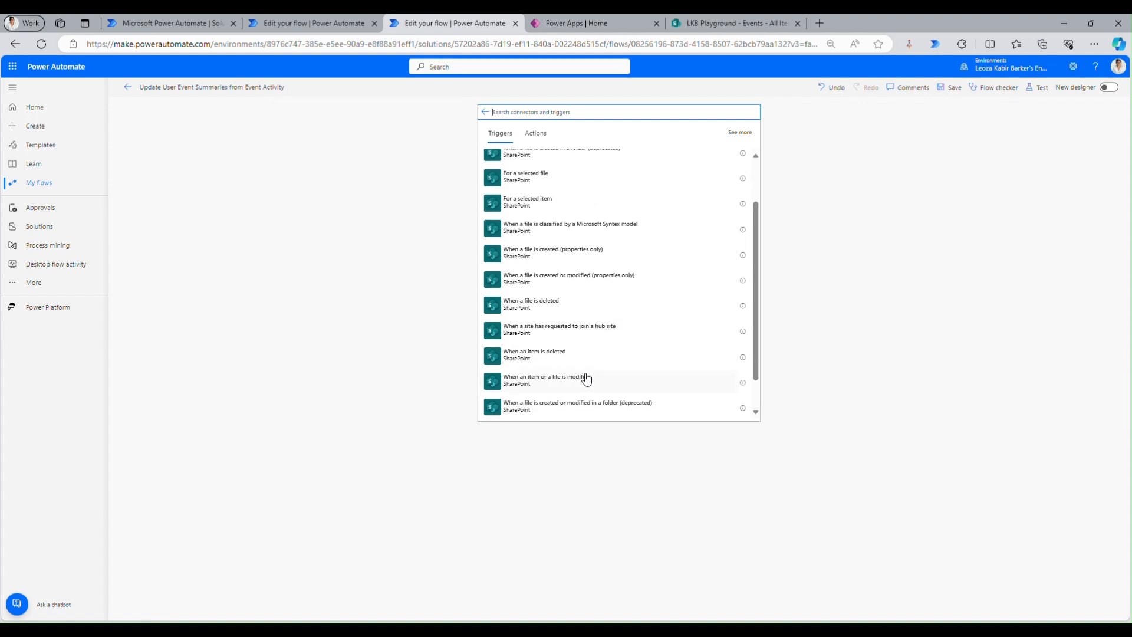
left_click(572, 343)
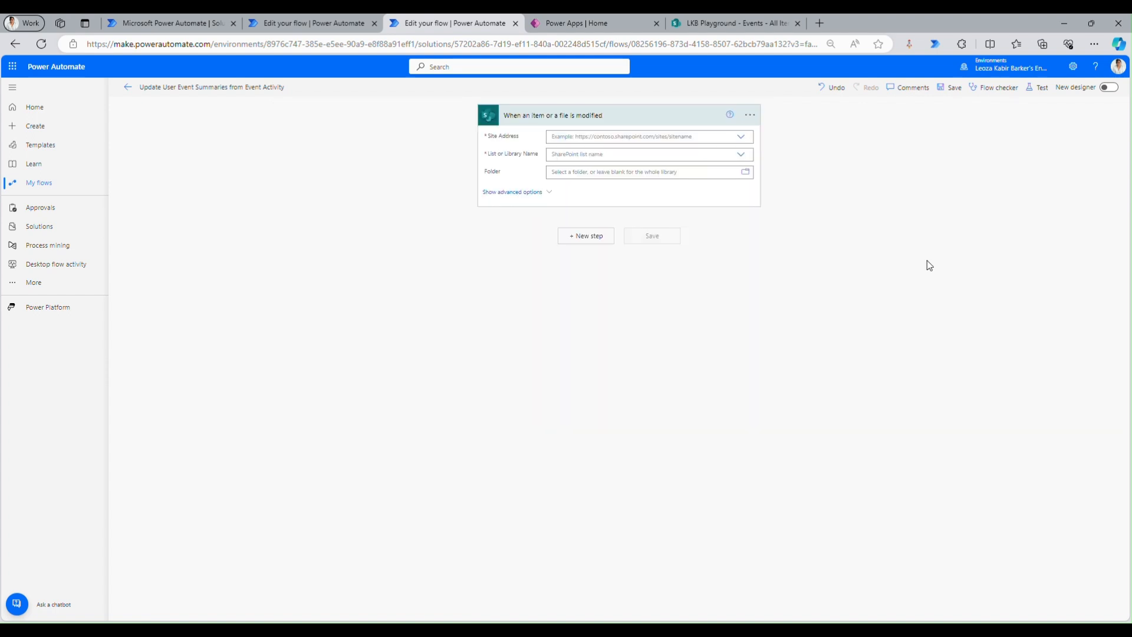
left_click(599, 137)
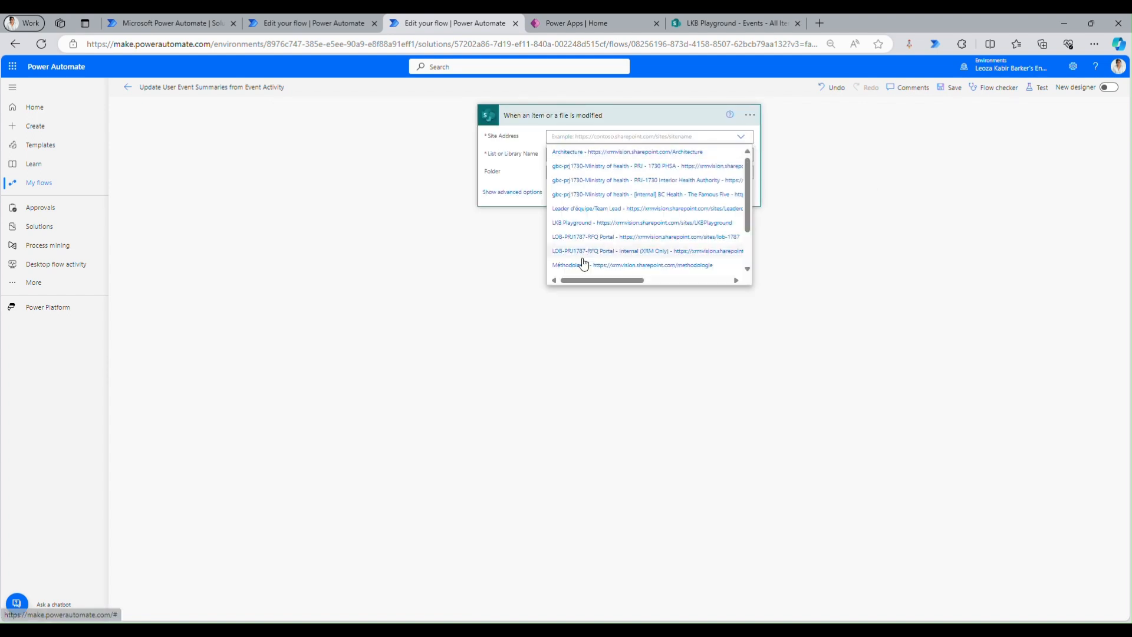
left_click(592, 230)
left_click(577, 154)
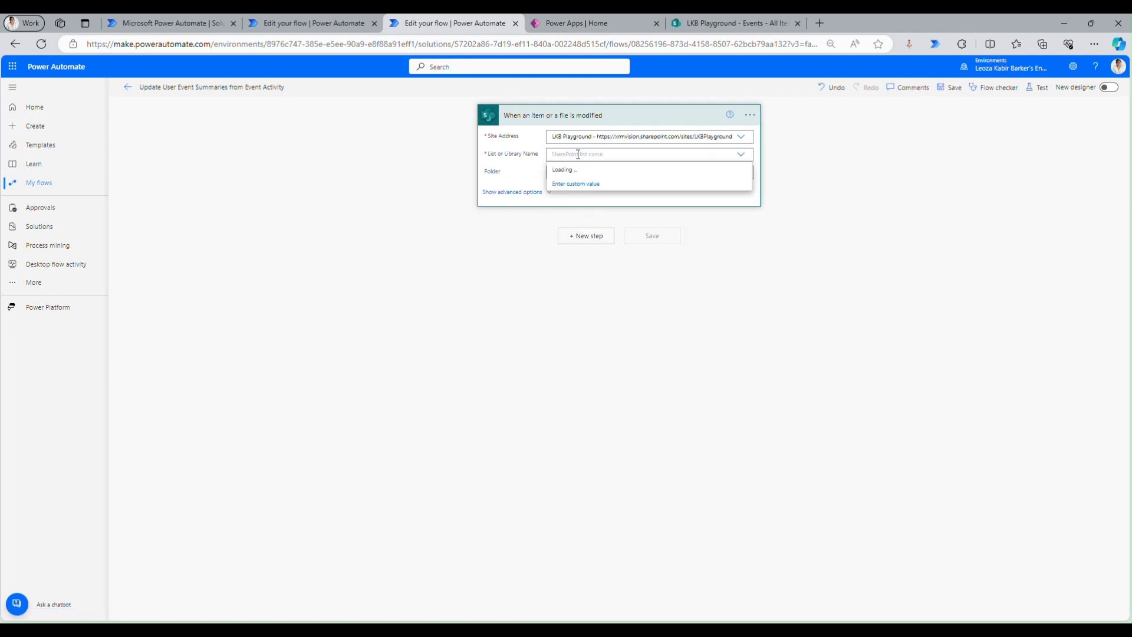
left_click(568, 185)
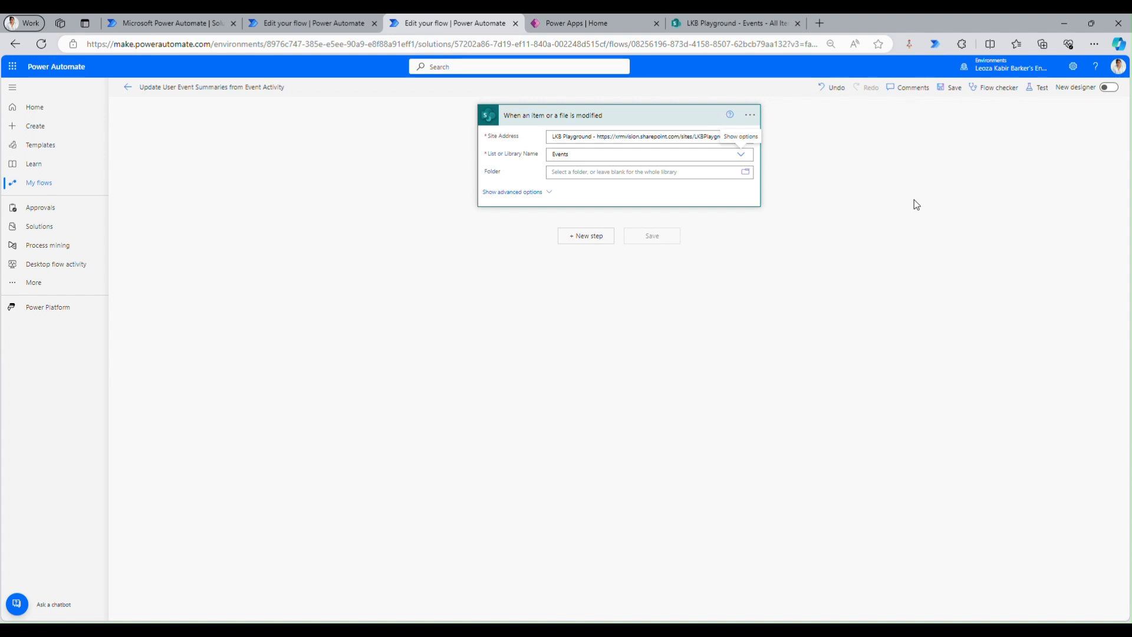
Add a SharePoint Get items action after the trigger
left_click(592, 235)
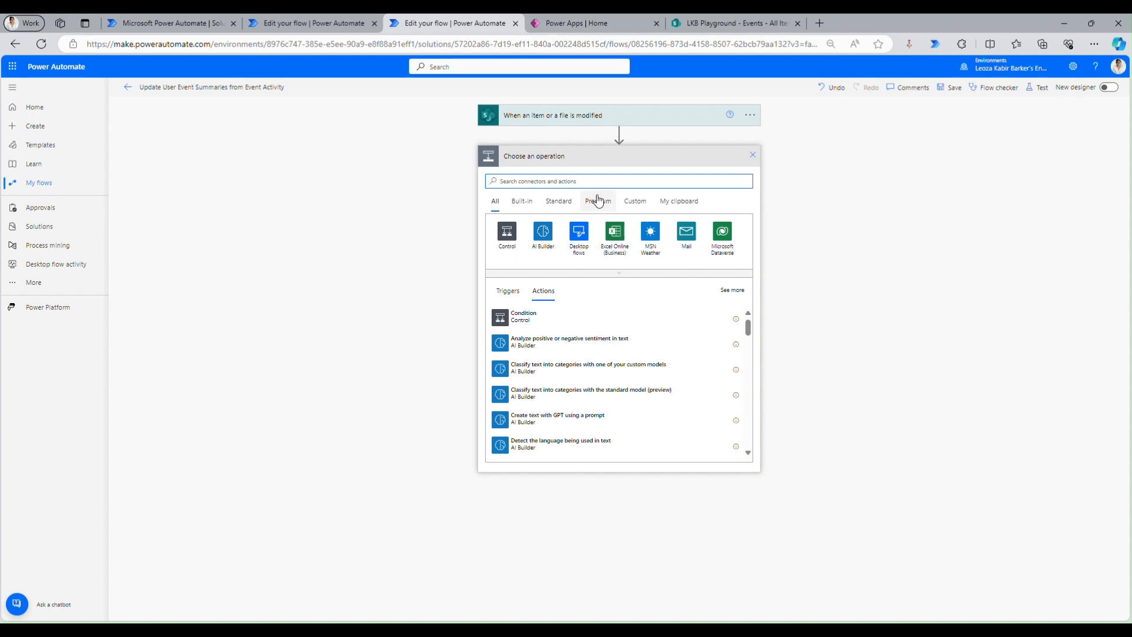
type("Sharepo")
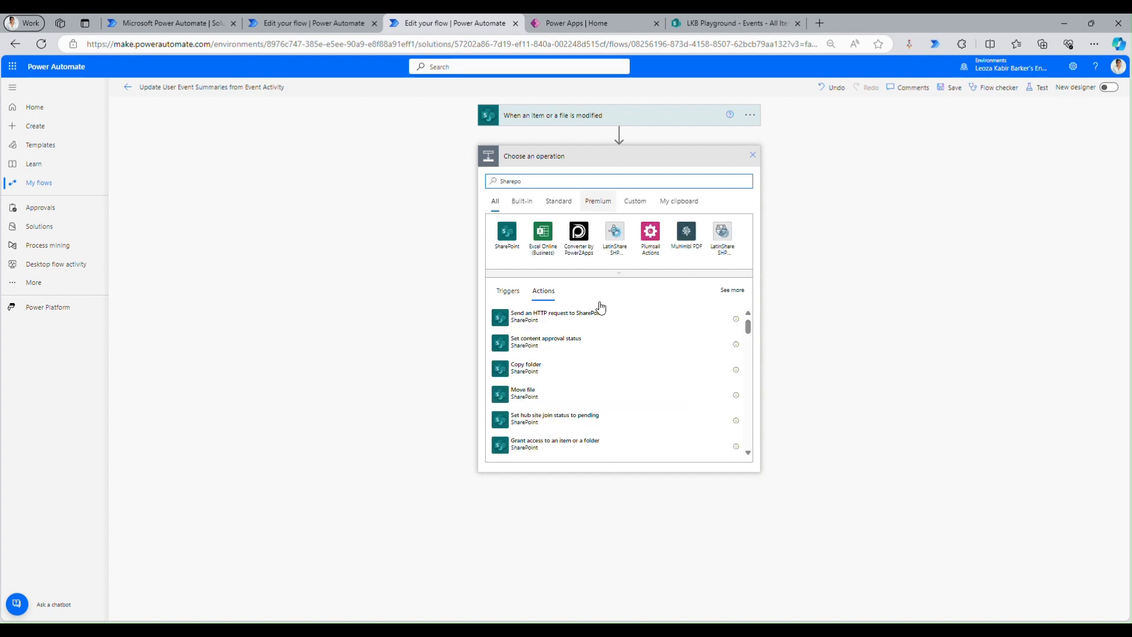
left_click(510, 242)
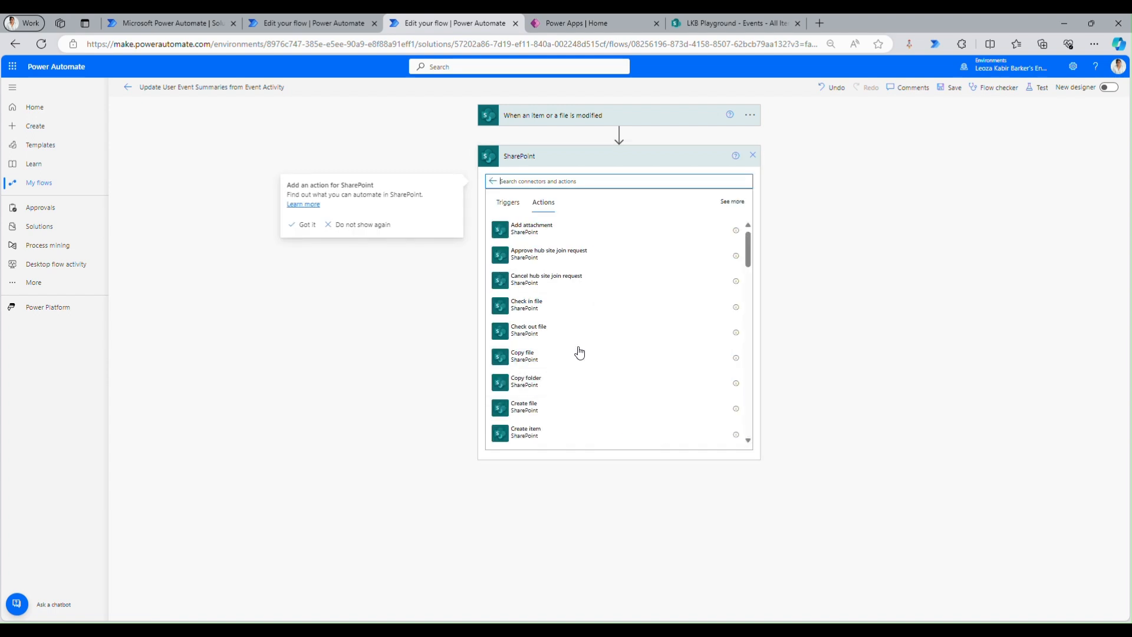
scroll(575, 354, "down", 2)
scroll(566, 366, "down", 1)
scroll(566, 423, "down", 3)
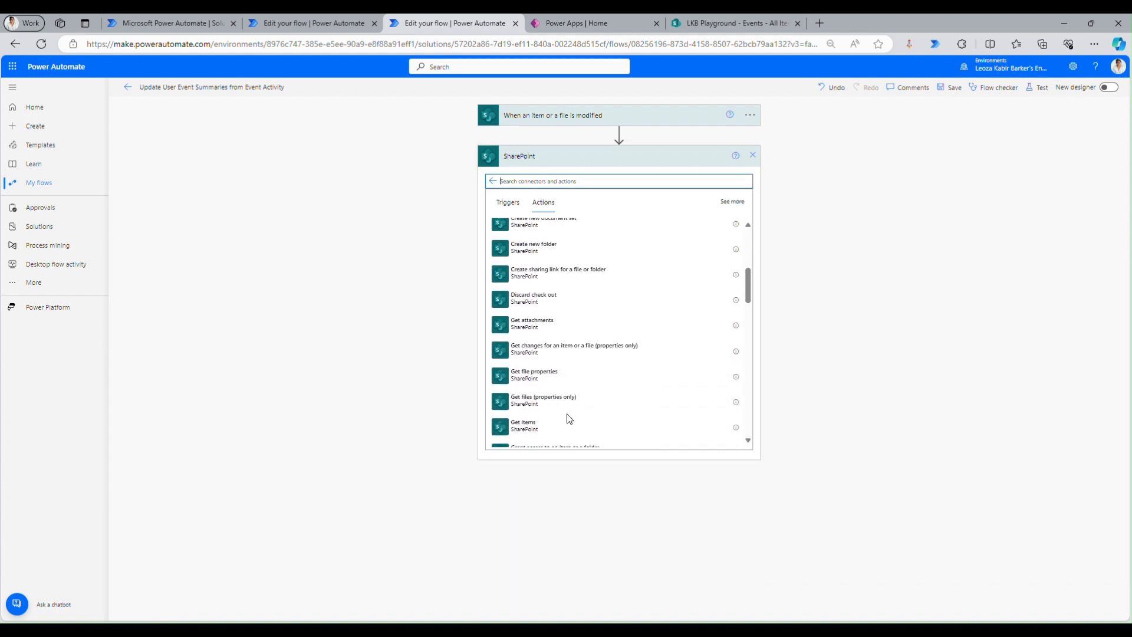
left_click(606, 366)
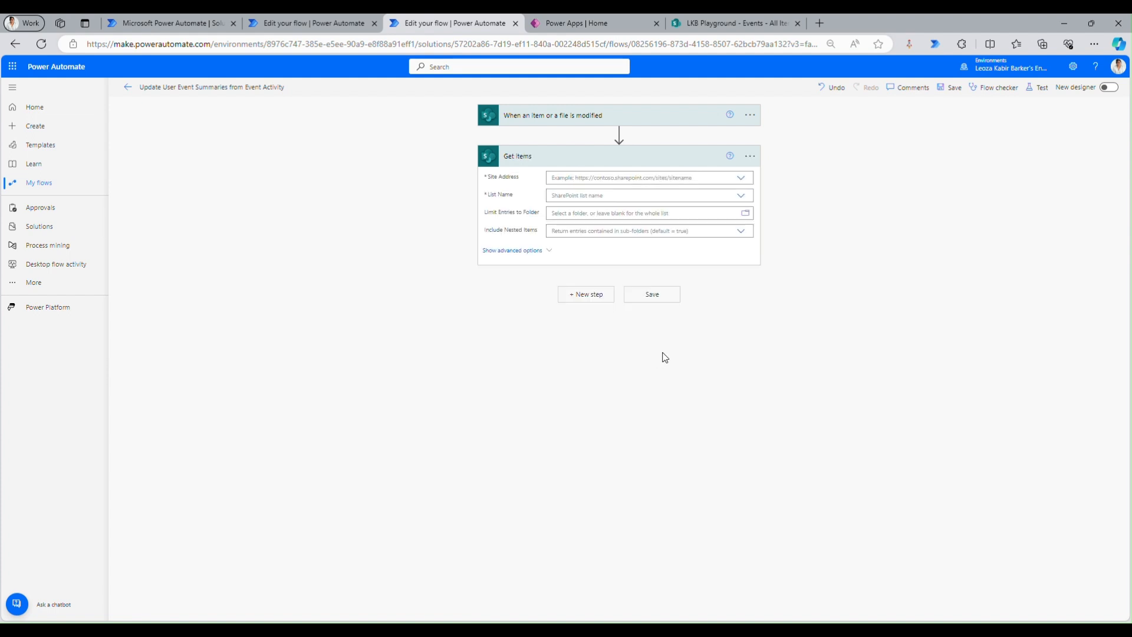
Point the Get items action to the LKB Playground site and the Events list
left_click(556, 178)
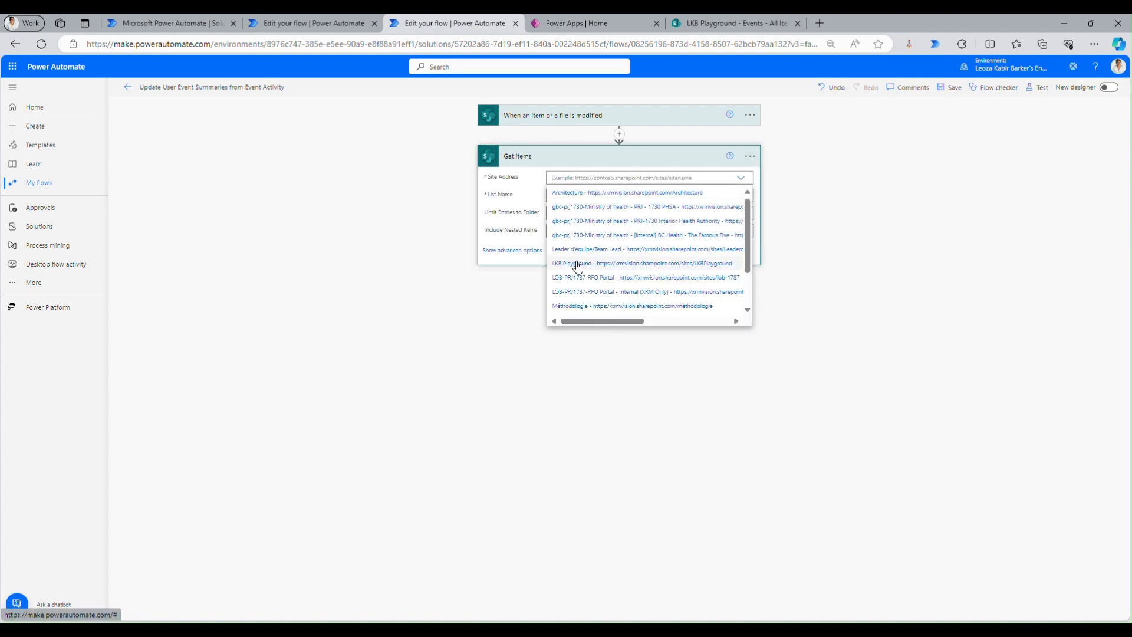
left_click(573, 264)
left_click(567, 196)
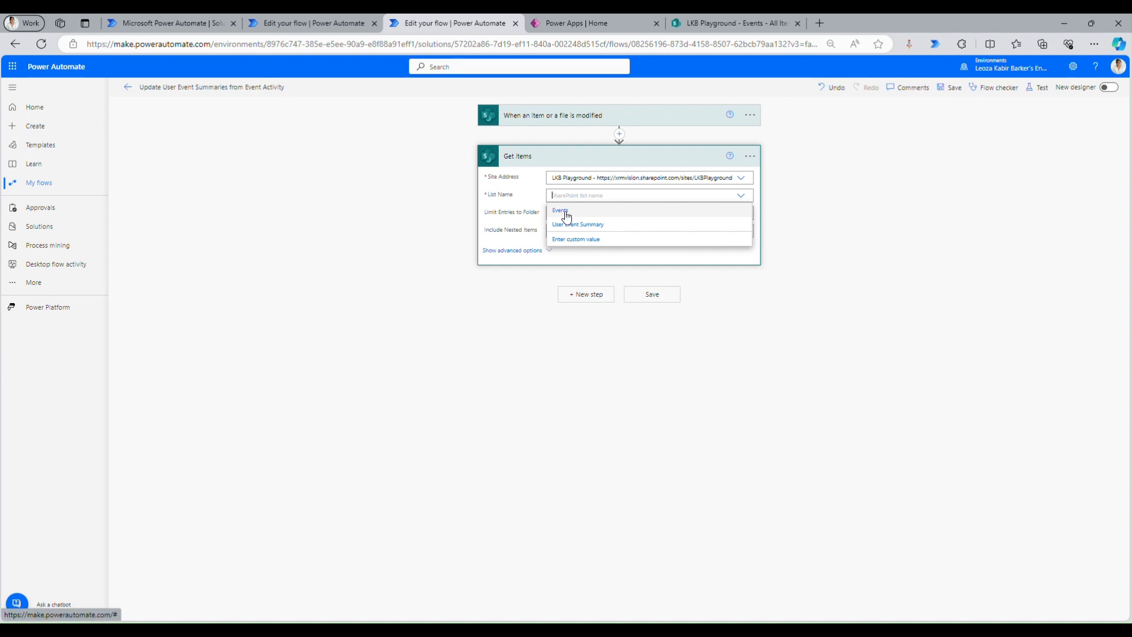
left_click(560, 214)
Filter Get items with EventUser eq the trigger's Event User value and Status eq 'Closed', and save the flow
left_click(531, 251)
left_click(552, 248)
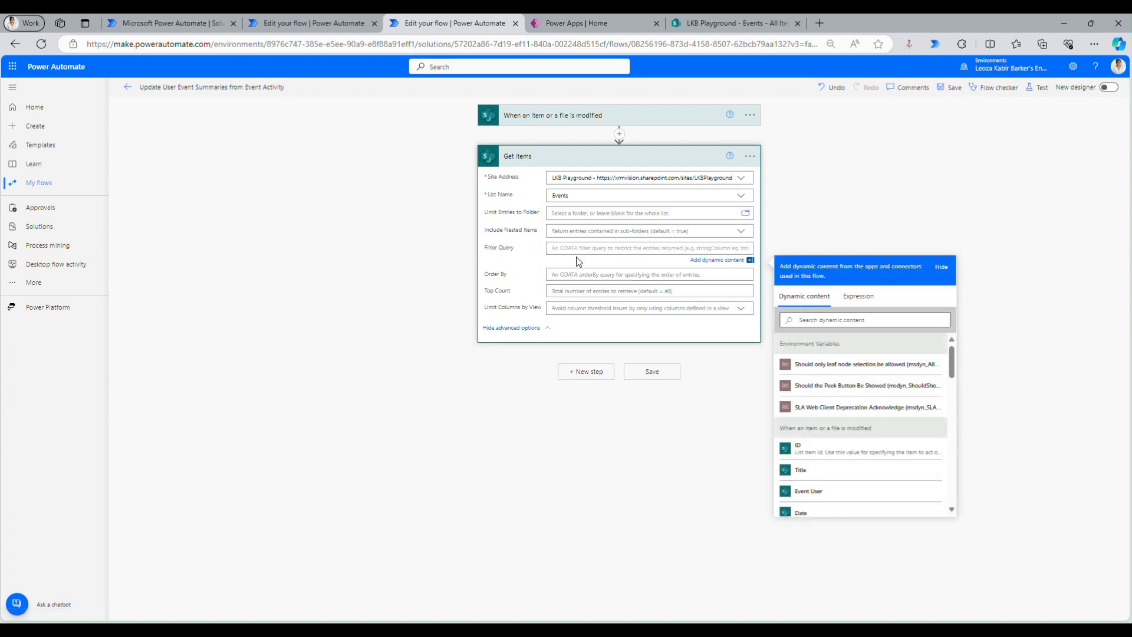
type("EventUser eq '")
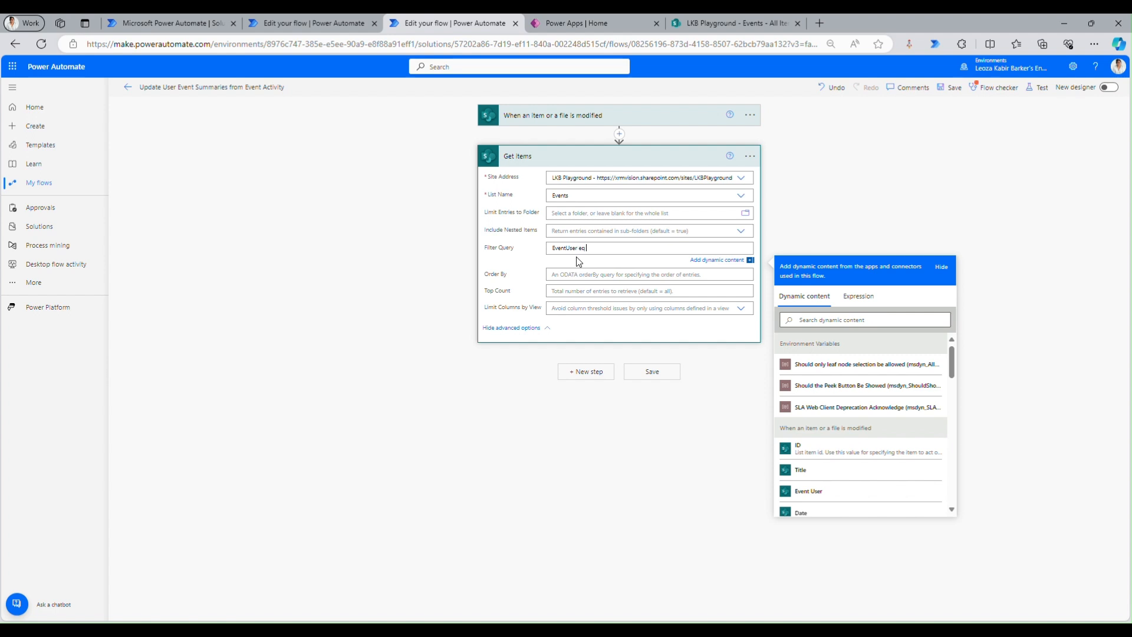
left_click(850, 489)
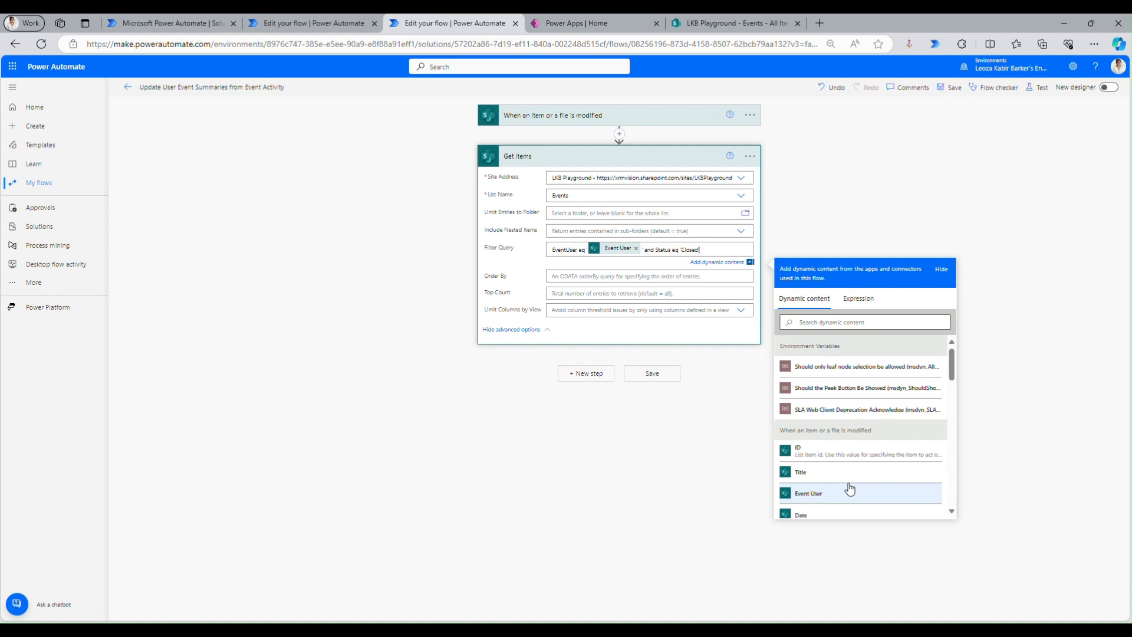
left_click(949, 87)
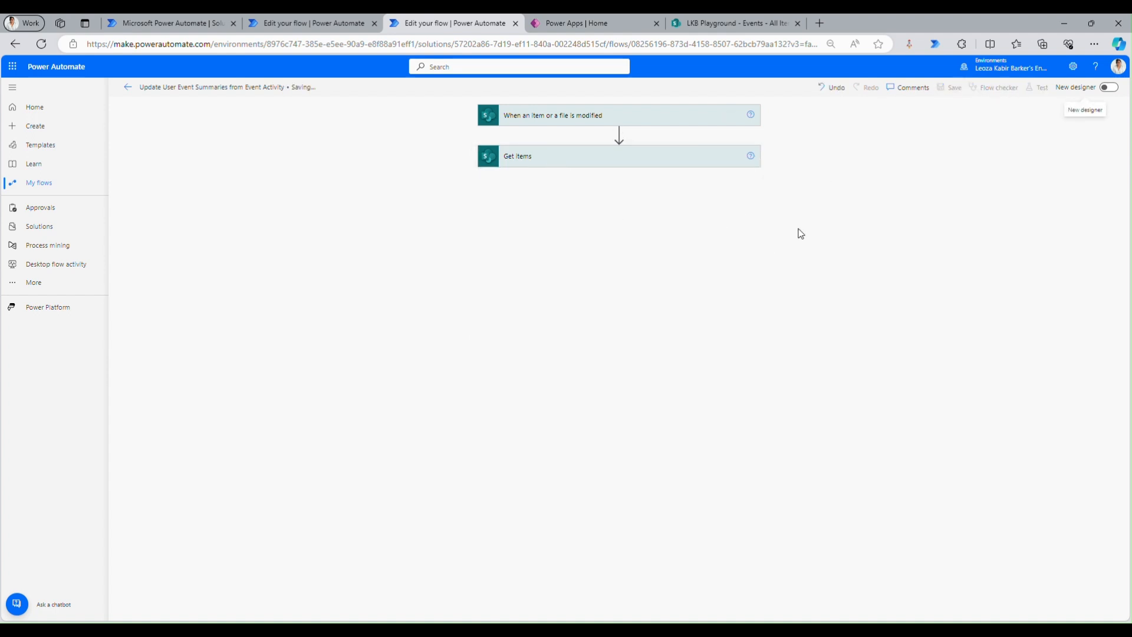
Add a second SharePoint Get items action for the LKB Playground site and the User Event Summary list
left_click(563, 213)
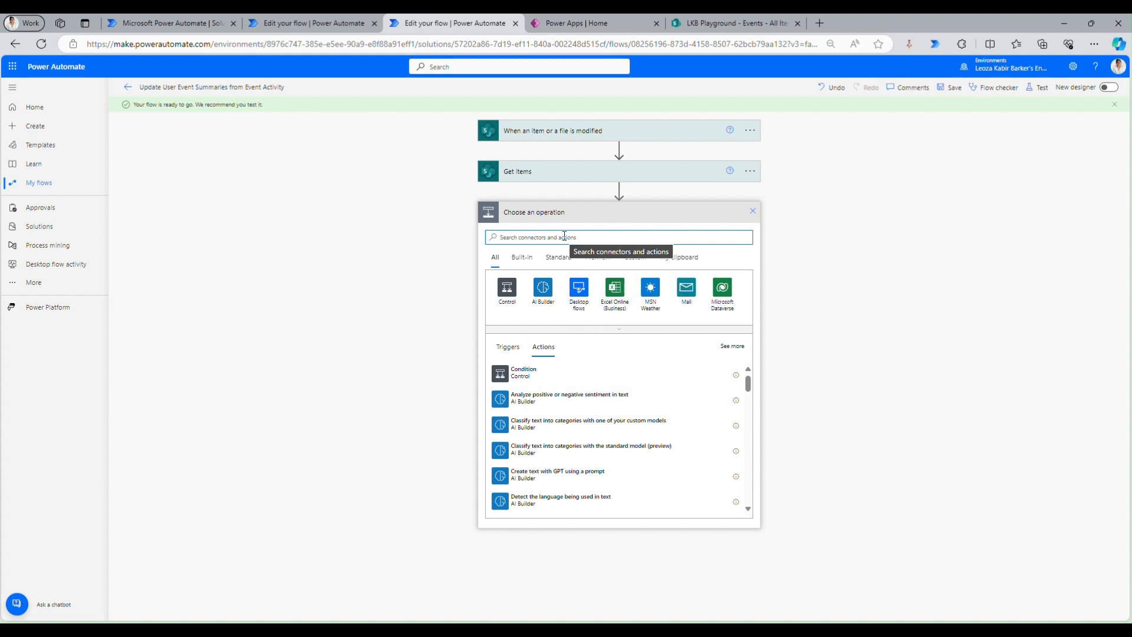
type("sharepoi")
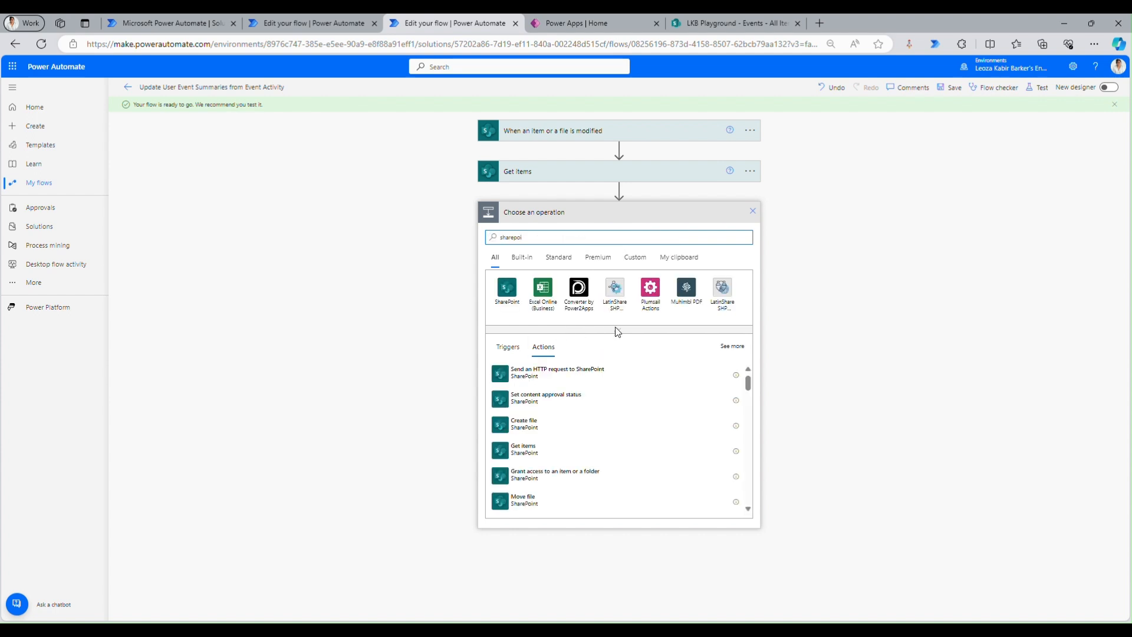
left_click(554, 458)
left_click(571, 235)
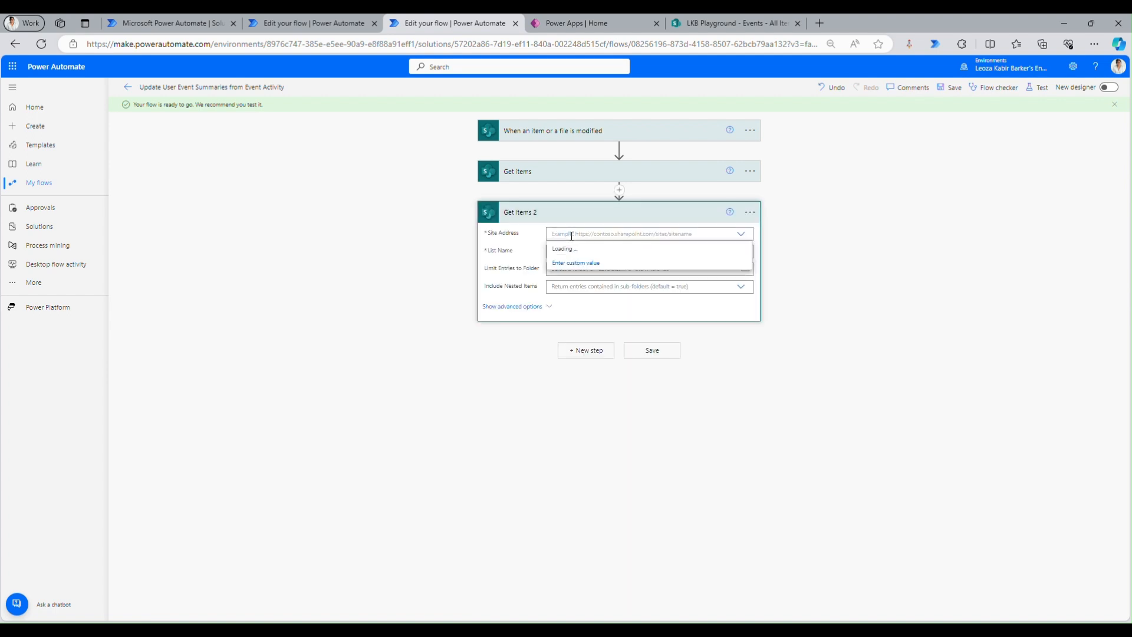
scroll(569, 354, "down", 5)
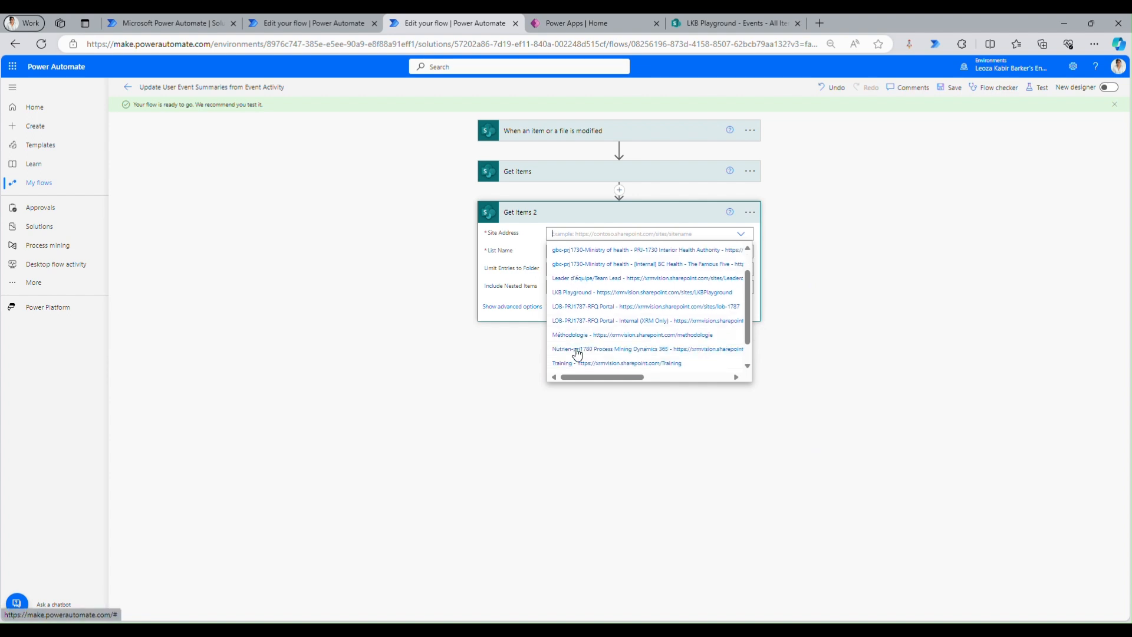
left_click(569, 267)
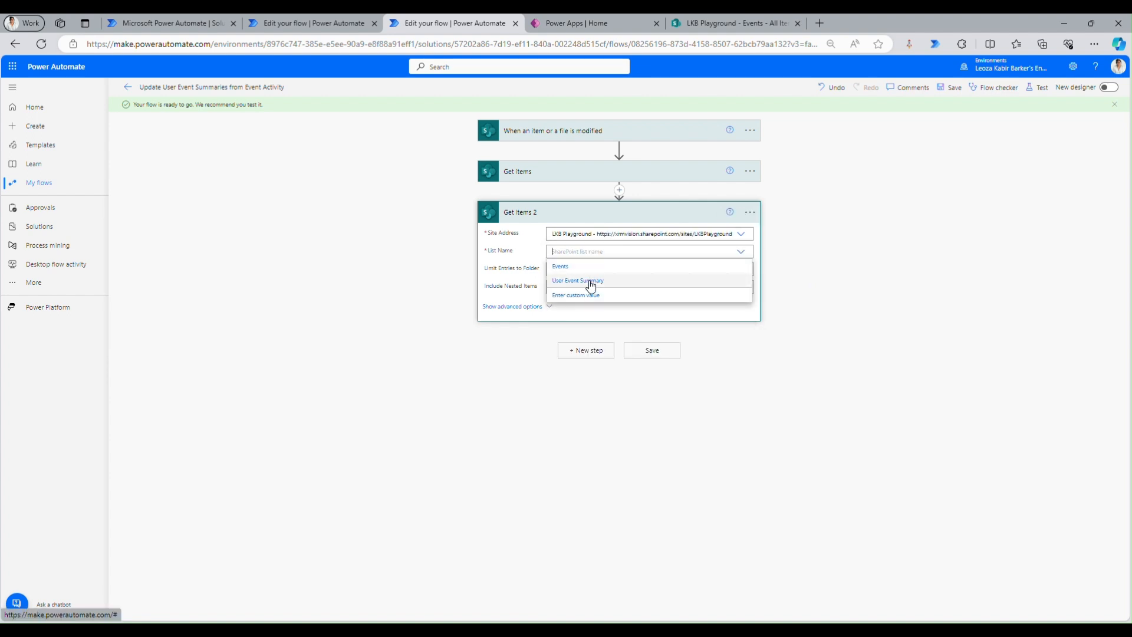
left_click(590, 285)
Rename the first Get items action as "Get Events"
left_click(750, 171)
left_click(829, 210)
left_click(537, 171)
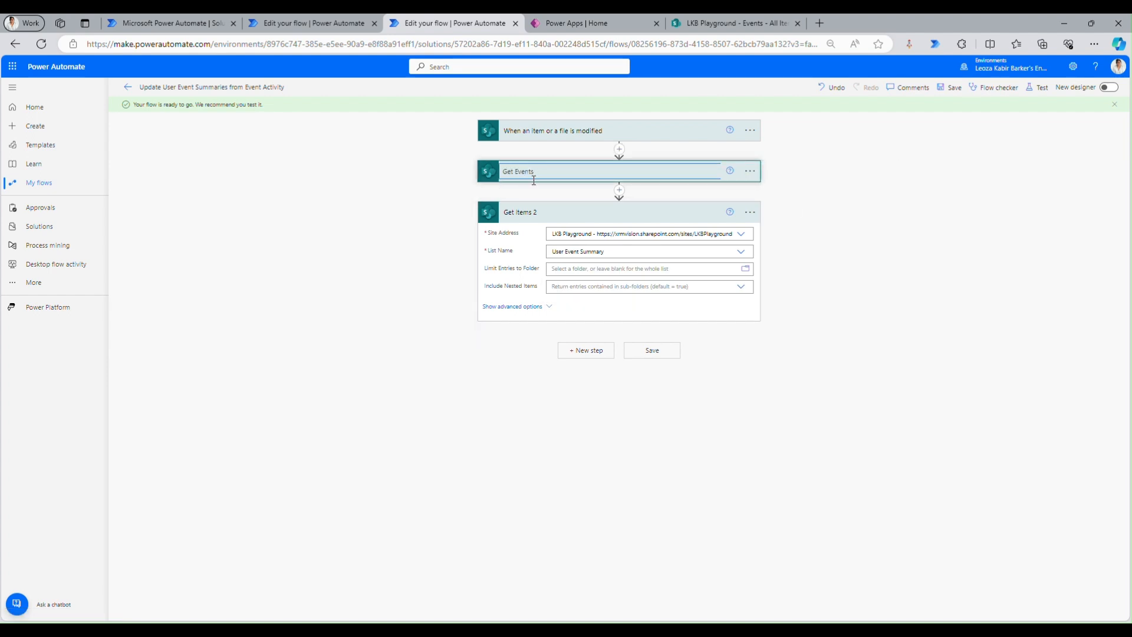
key("Return")
Rename the second Get items action as "Get User Event Summary"
left_click(750, 212)
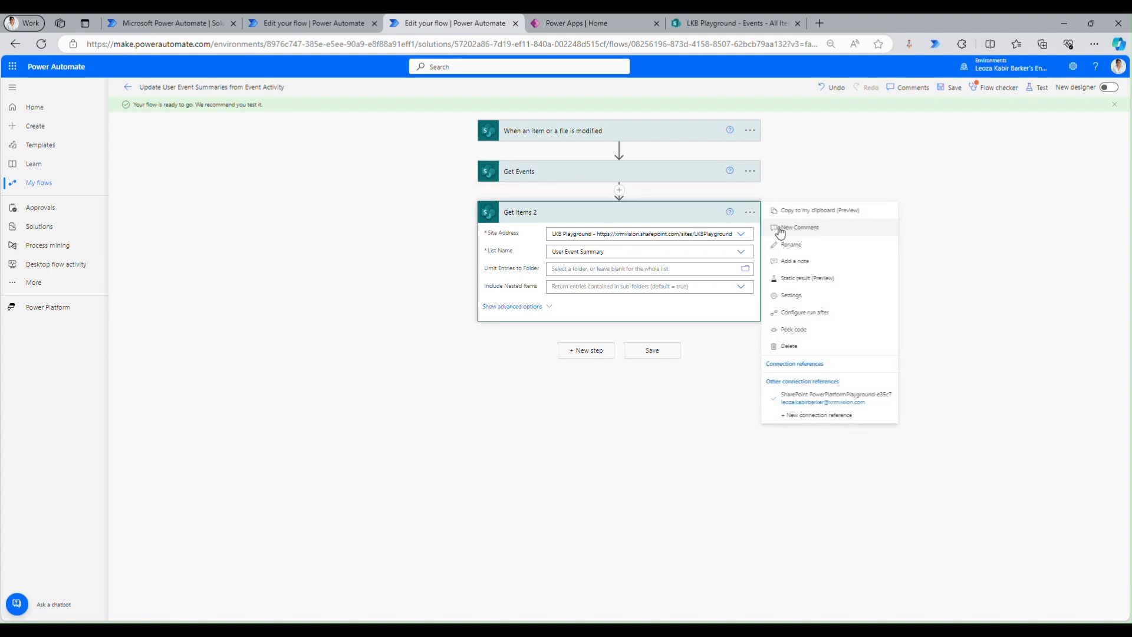
left_click(790, 243)
left_click(514, 211)
left_click_drag(514, 211, 535, 212)
key("BackSpace")
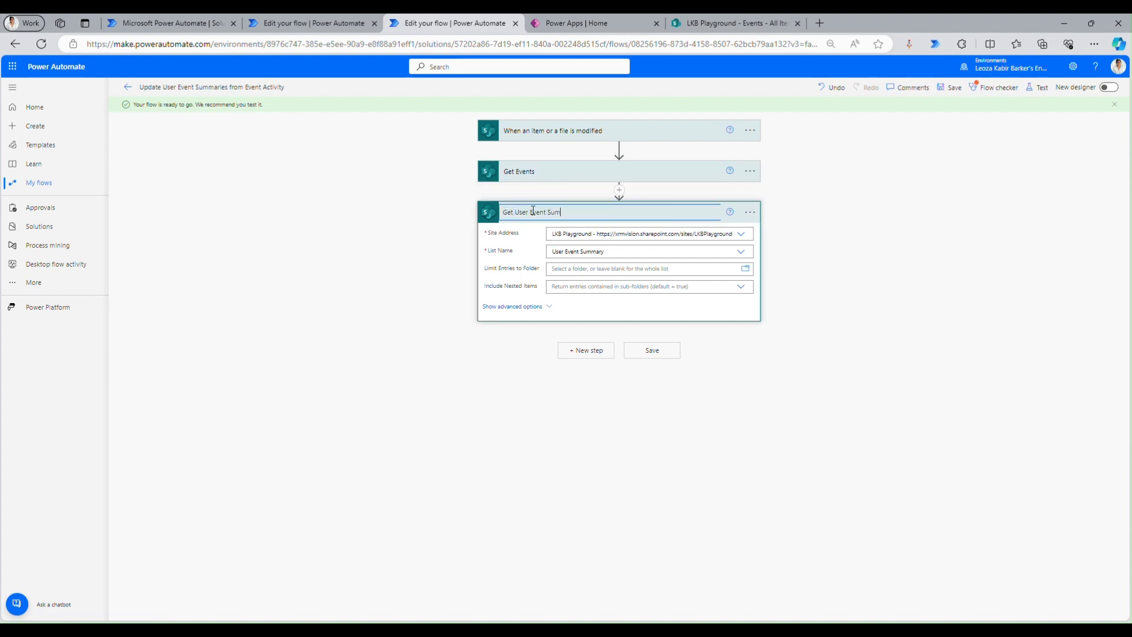
key("Return")
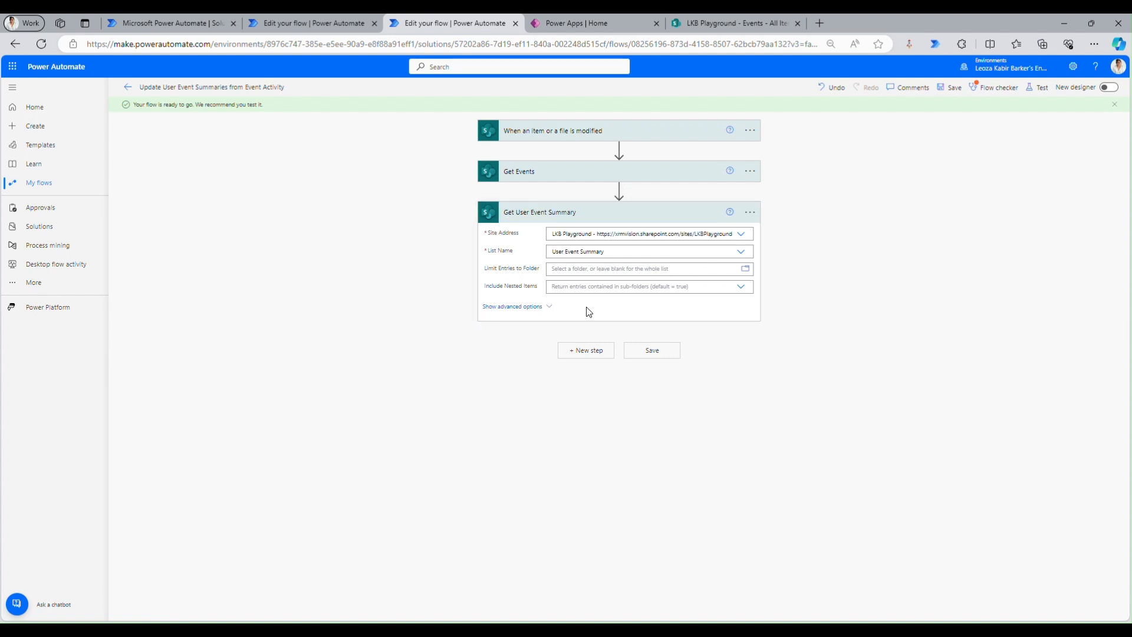
Check the User Event Summary list in SharePoint, and start the Get User Event Summary filter query with EventUser eq
left_click(531, 306)
left_click(577, 306)
left_click(731, 23)
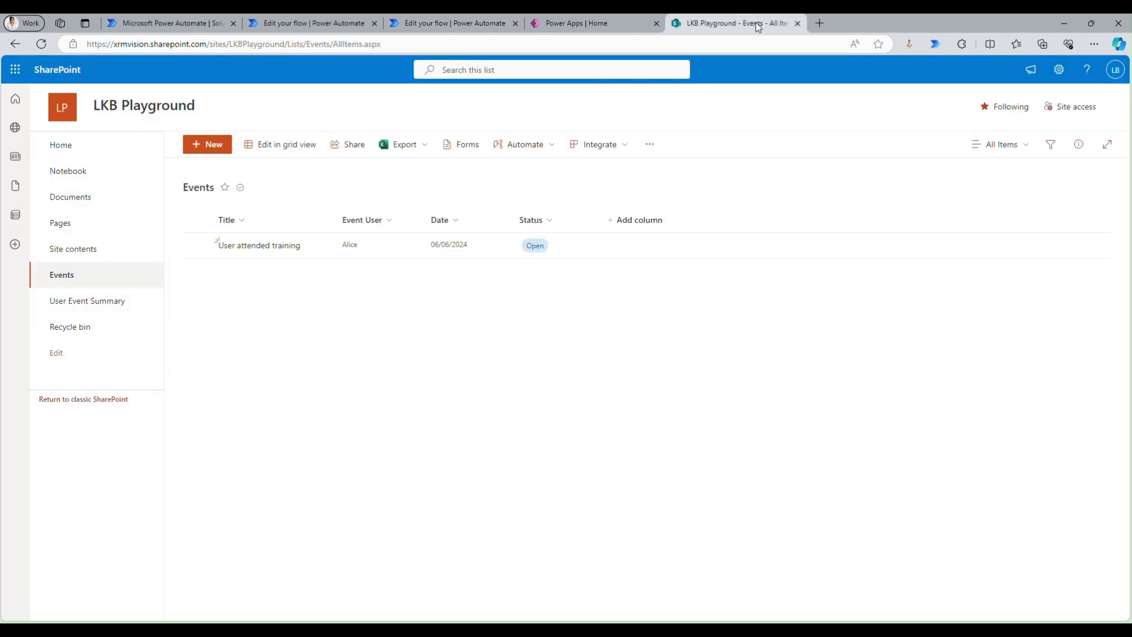
left_click(101, 304)
left_click(428, 23)
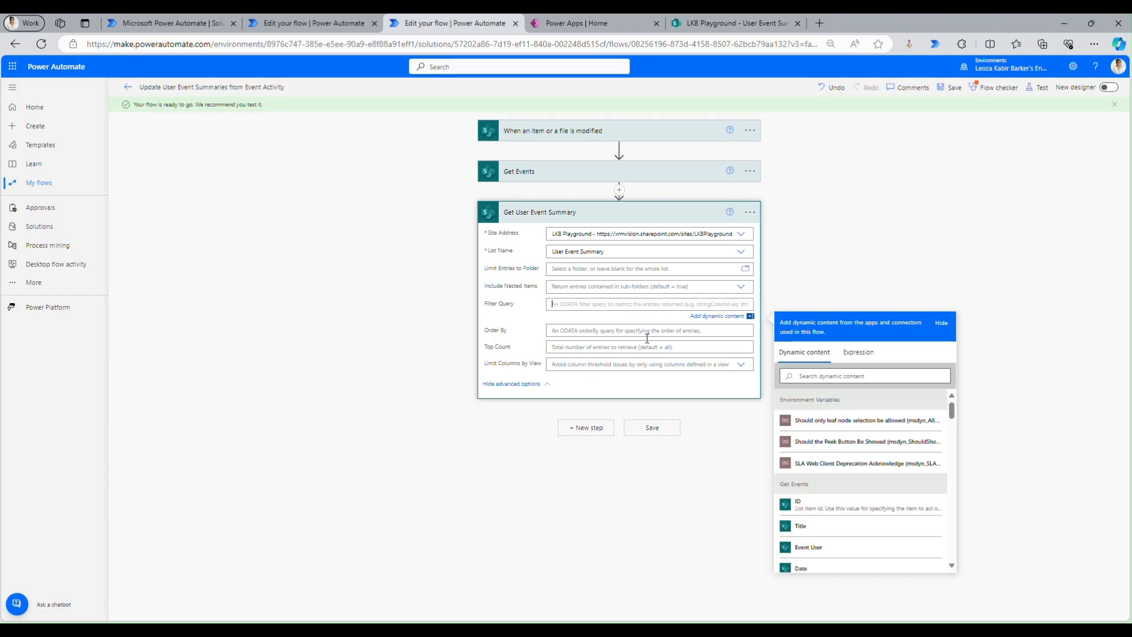
type("EventUser eq")
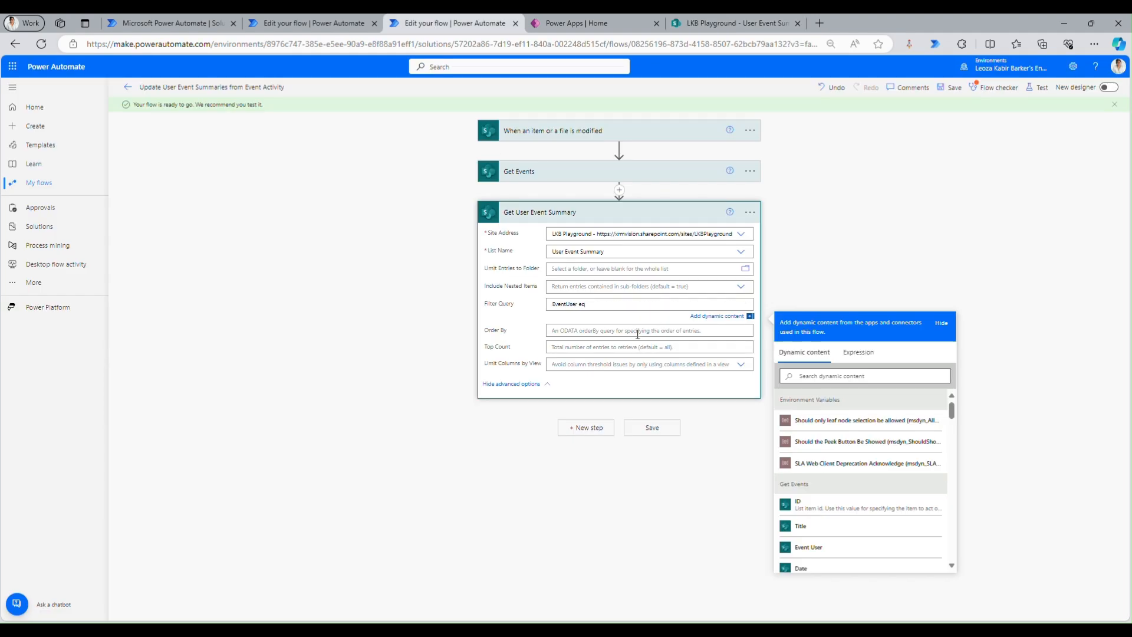
Insert Get Events' Event User value into the filter query and try to move Get User Event Summary out of the Apply to each loop
left_click(879, 547)
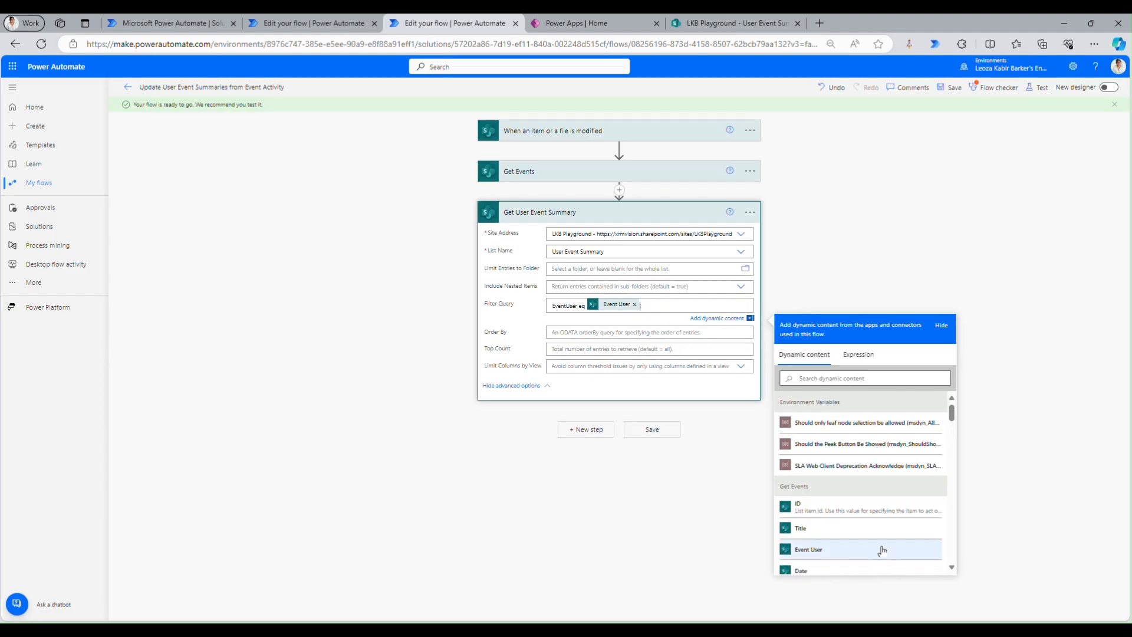
left_click_drag(603, 276, 620, 191)
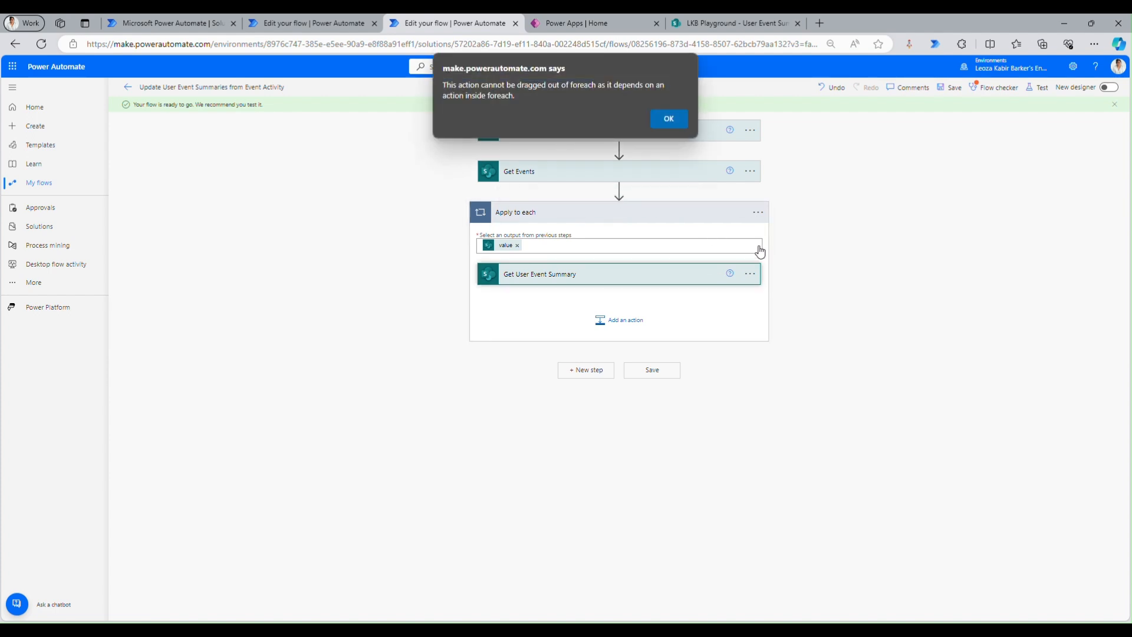
left_click(670, 118)
Remove the Event User value from the filter query and move Get User Event Summary above the Apply to each loop
left_click(601, 276)
left_click(630, 366)
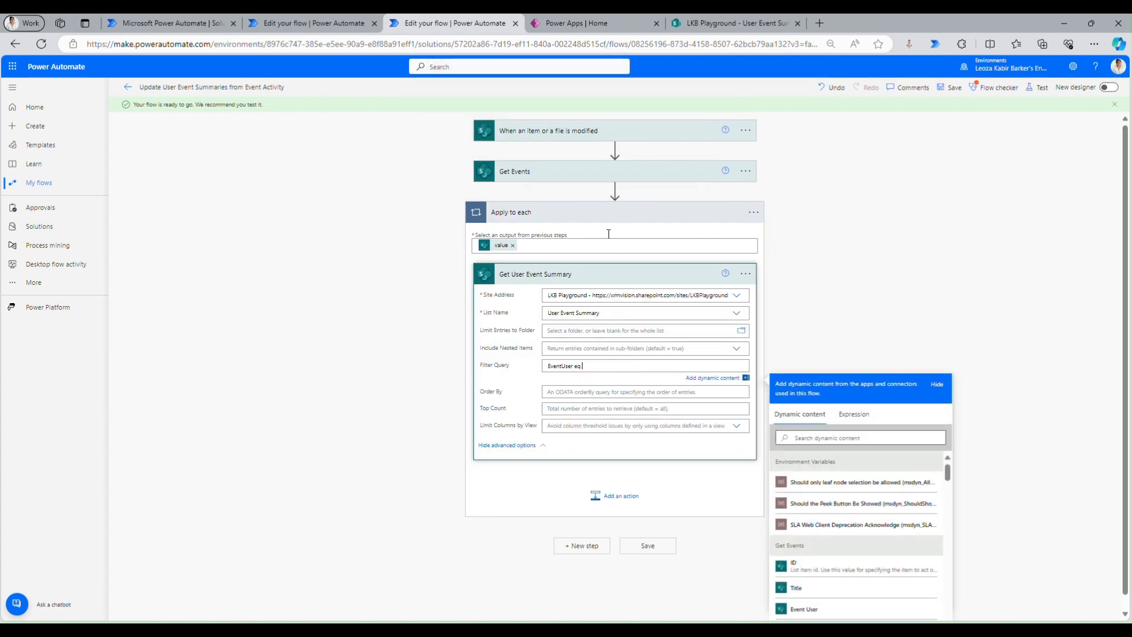
left_click(597, 240)
left_click_drag(597, 202, 610, 193)
Delete the empty Apply to each loop
left_click(749, 419)
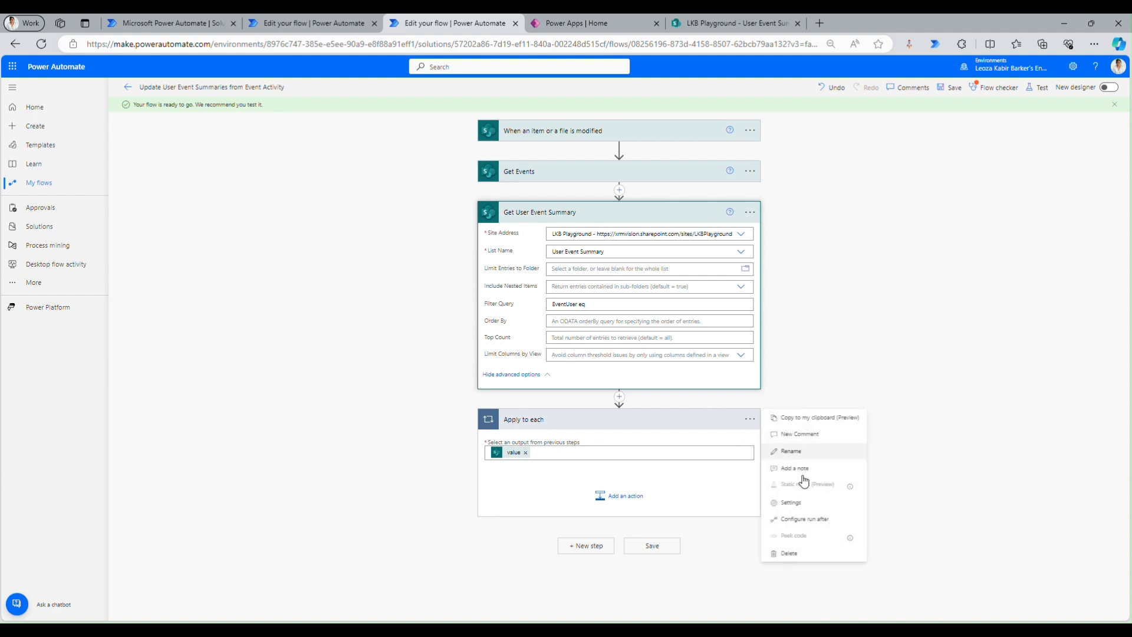
left_click(789, 554)
left_click(572, 360)
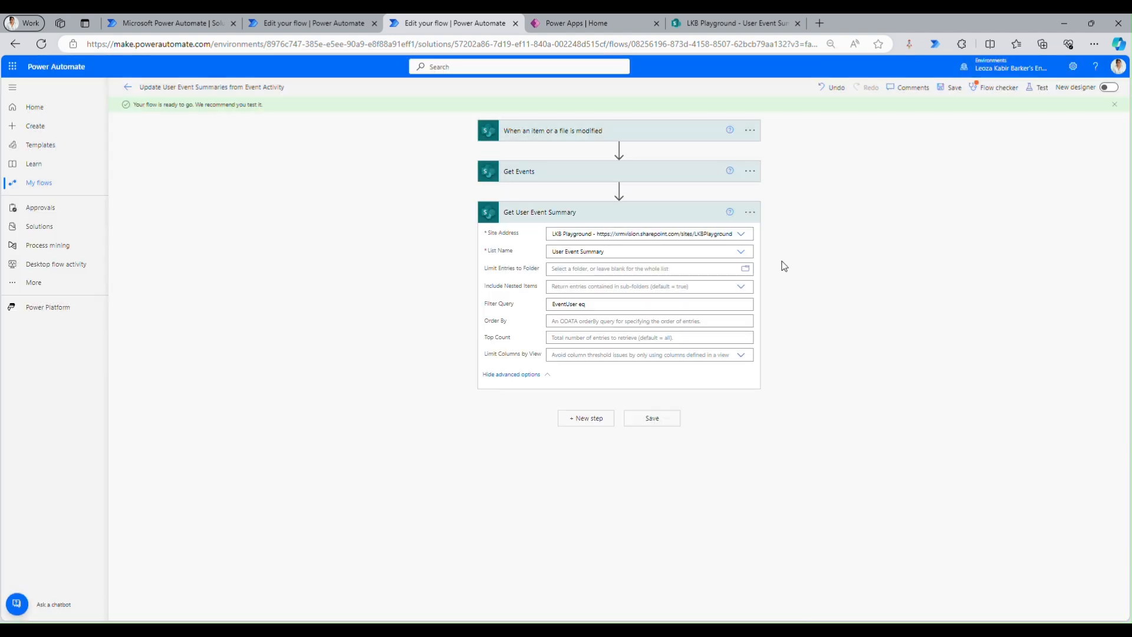
Complete the Get User Event Summary filter query with the Event User value from the When an item or a file is modified trigger
left_click(593, 306)
scroll(849, 519, "down", 5)
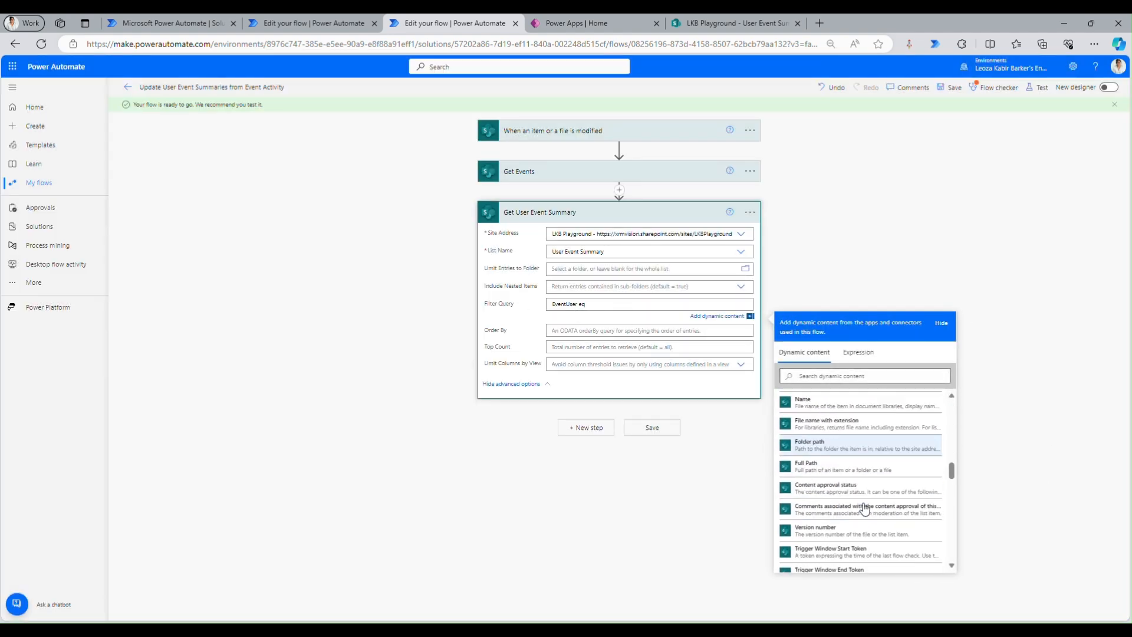
scroll(865, 509, "down", 5)
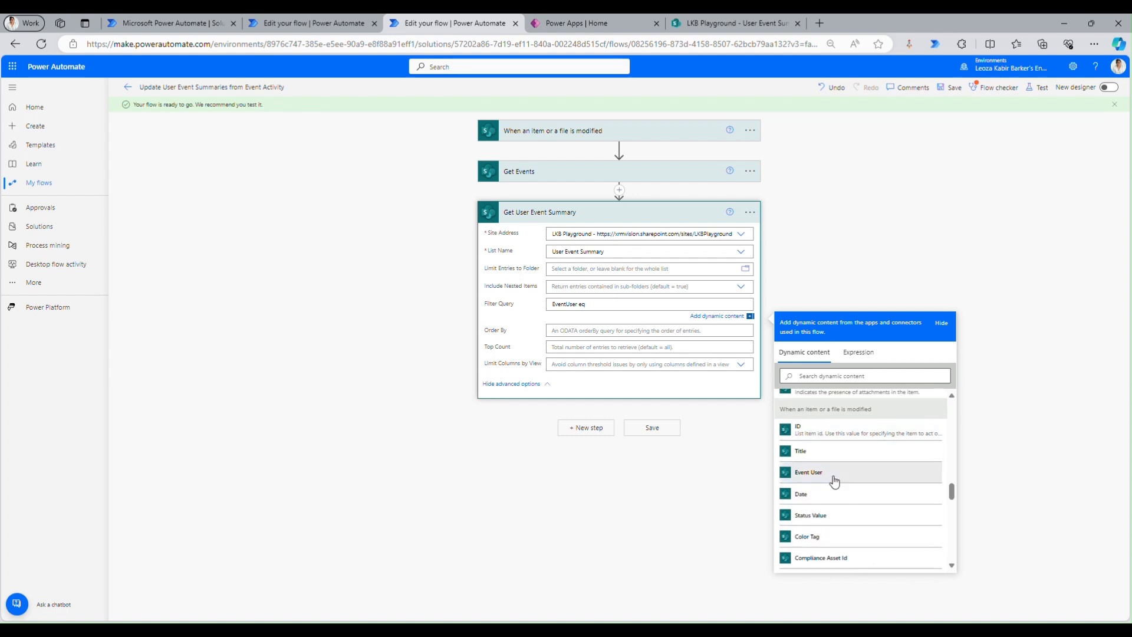
left_click(834, 481)
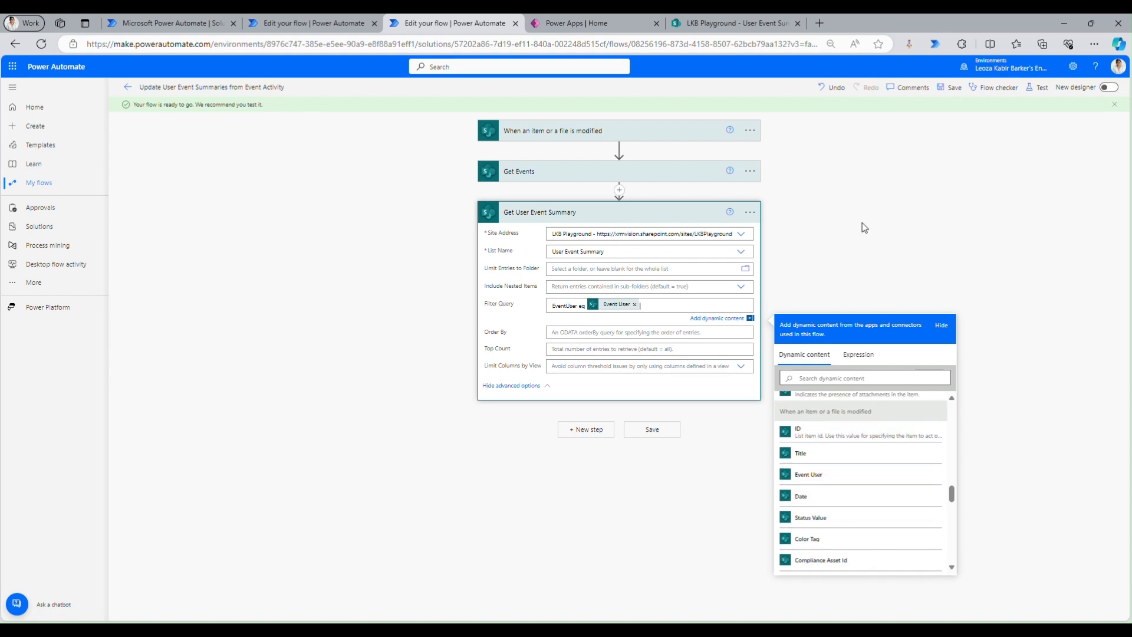
left_click(668, 221)
Add a SharePoint Update item action after Get User Event Summary
left_click(601, 253)
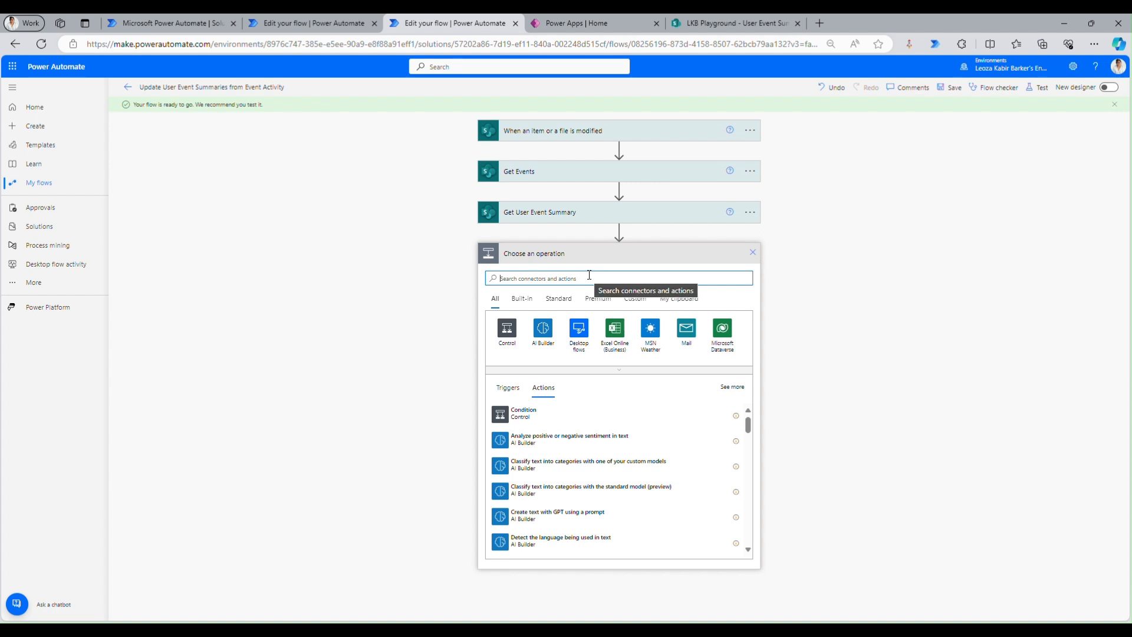
type("H")
type("harepoint")
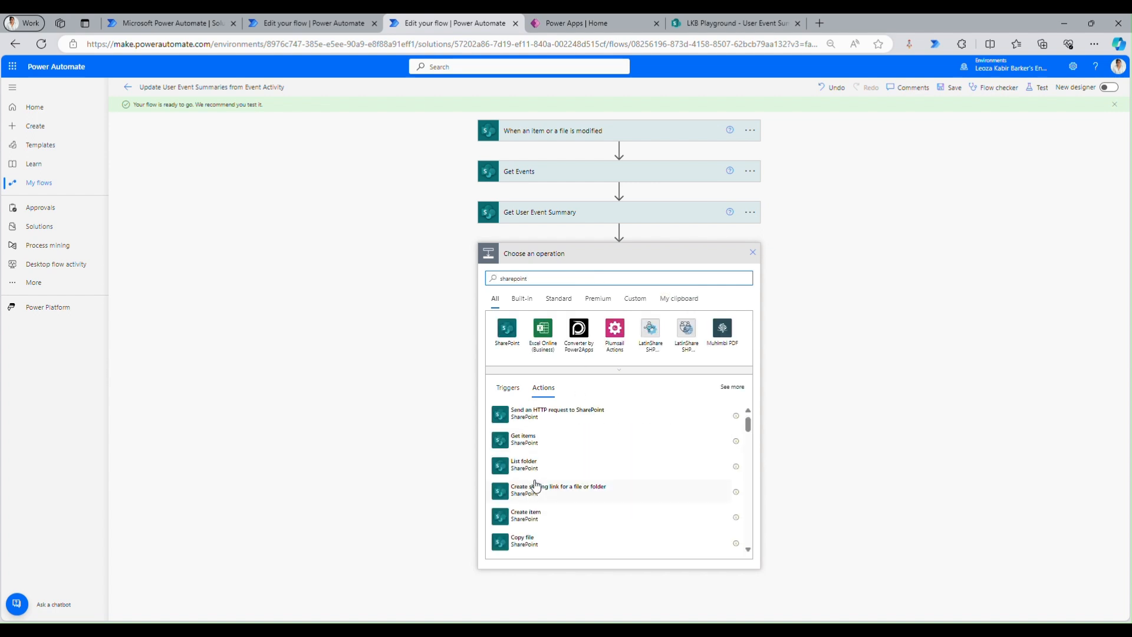
left_click(507, 328)
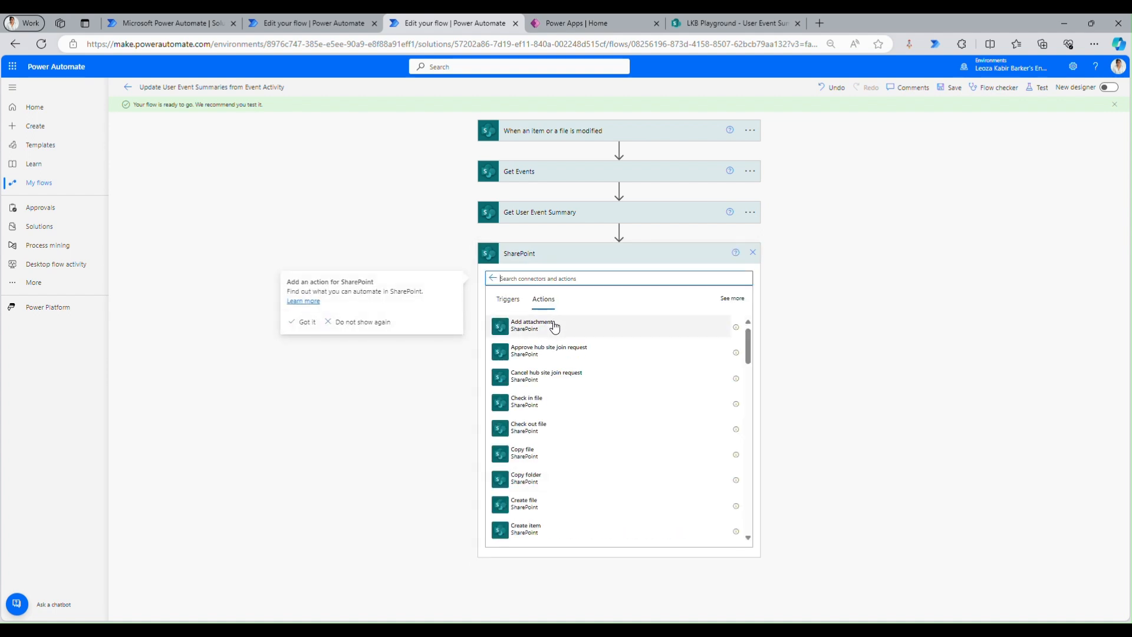
scroll(551, 465, "down", 1)
scroll(553, 468, "down", 5)
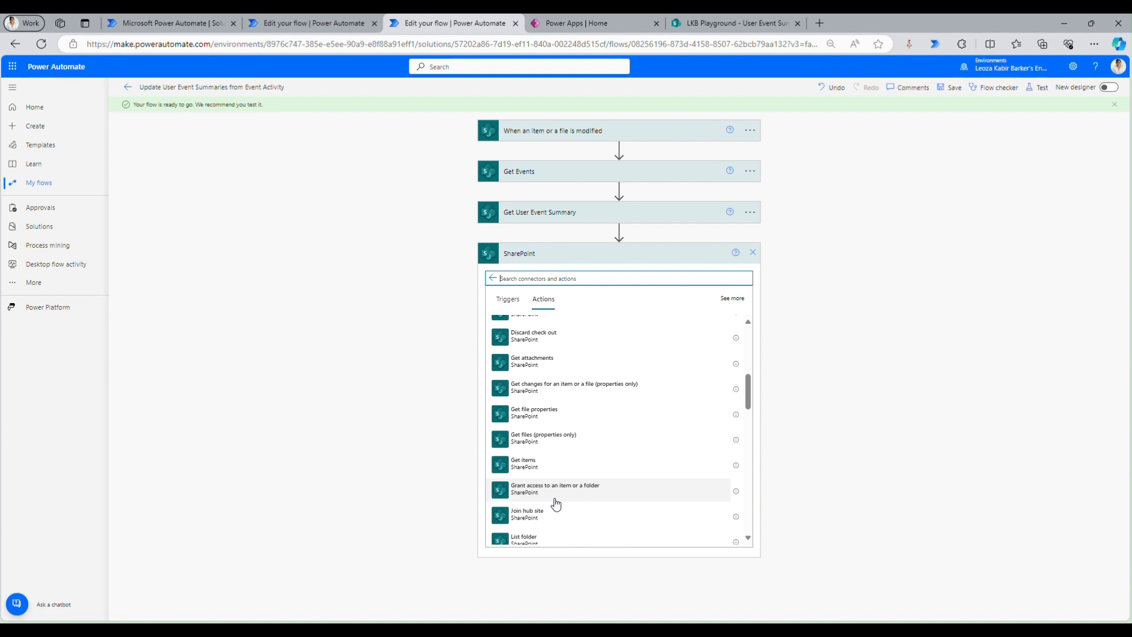
scroll(552, 503, "down", 5)
scroll(547, 508, "down", 5)
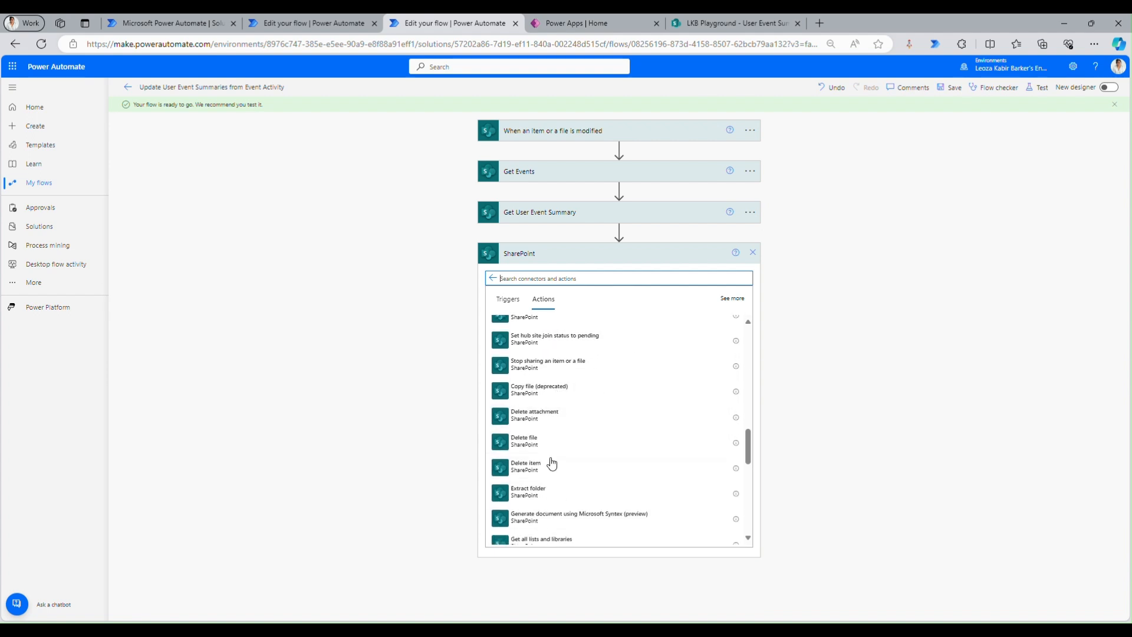
scroll(545, 483, "down", 3)
scroll(548, 506, "down", 4)
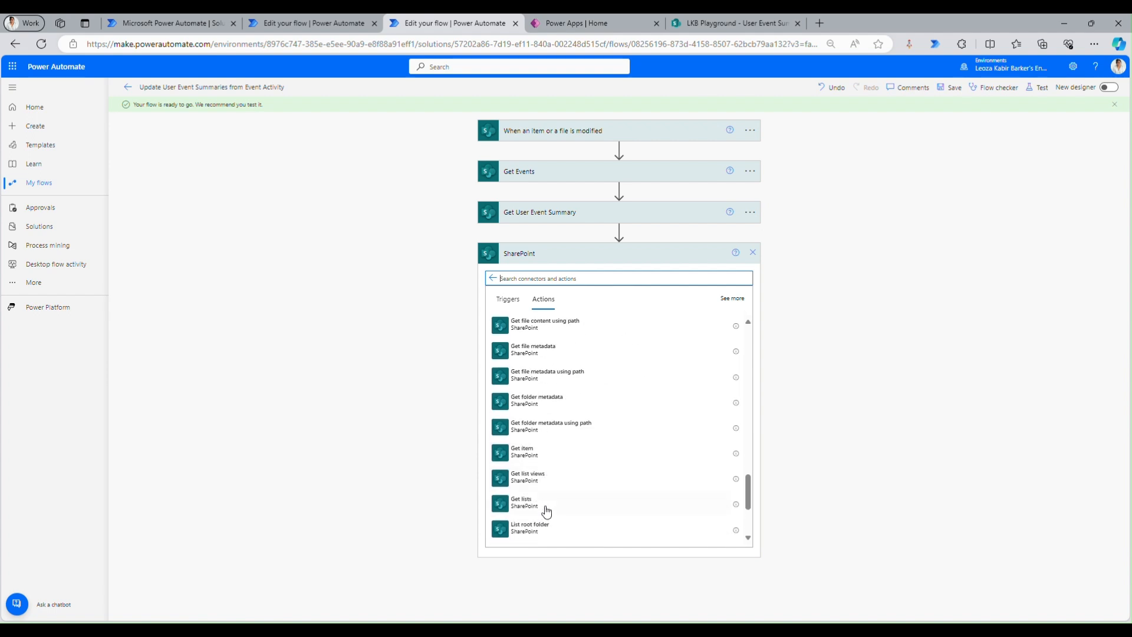
scroll(543, 510, "down", 3)
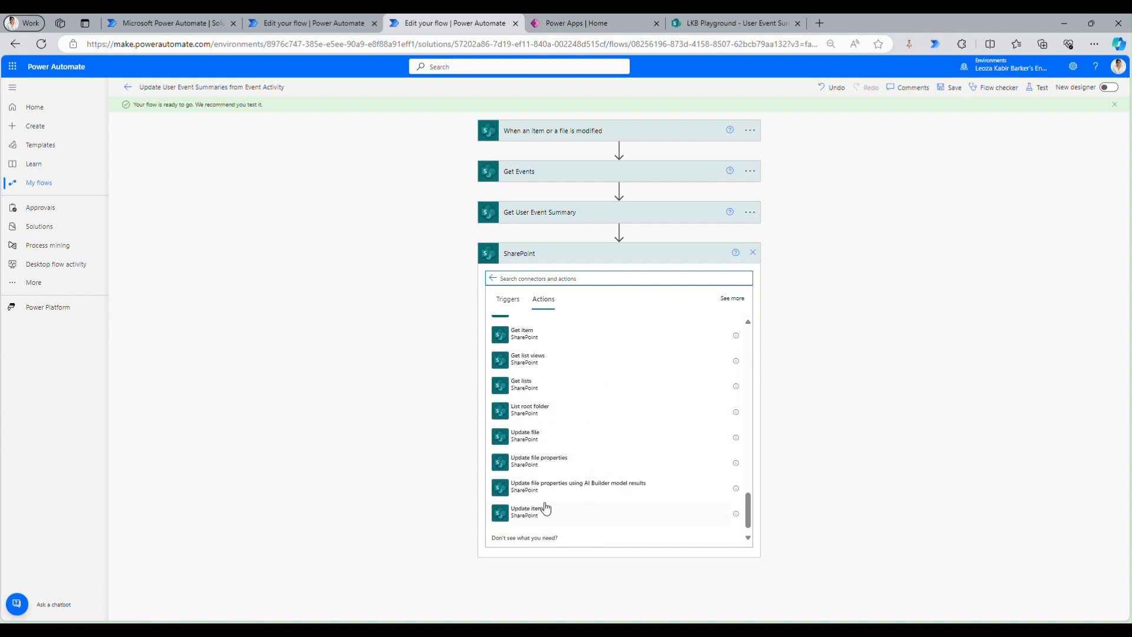
left_click(545, 508)
Point Update item to the LKB Playground site's User Event Summary list, with the ID from Get User Event Summary as its Id
left_click(558, 275)
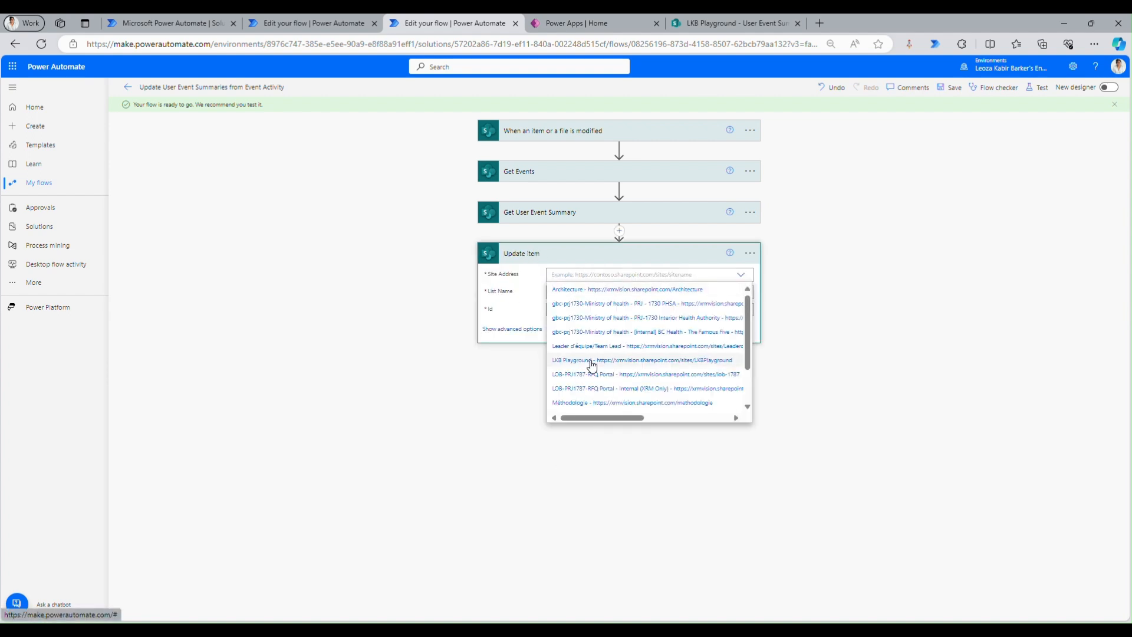
left_click(589, 361)
left_click(566, 290)
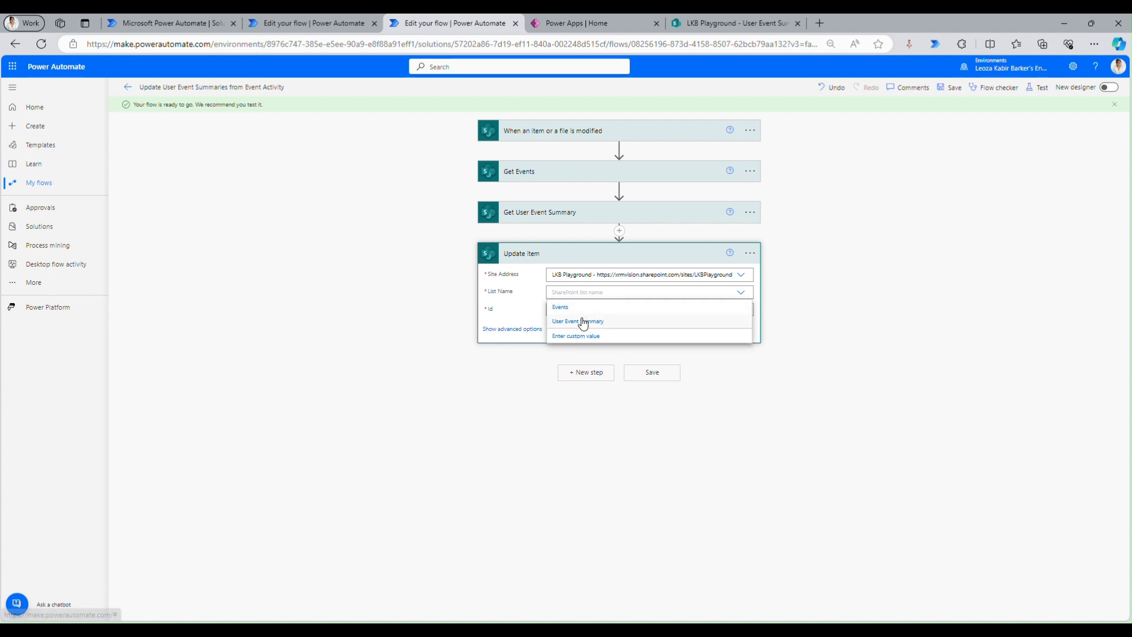
left_click(581, 320)
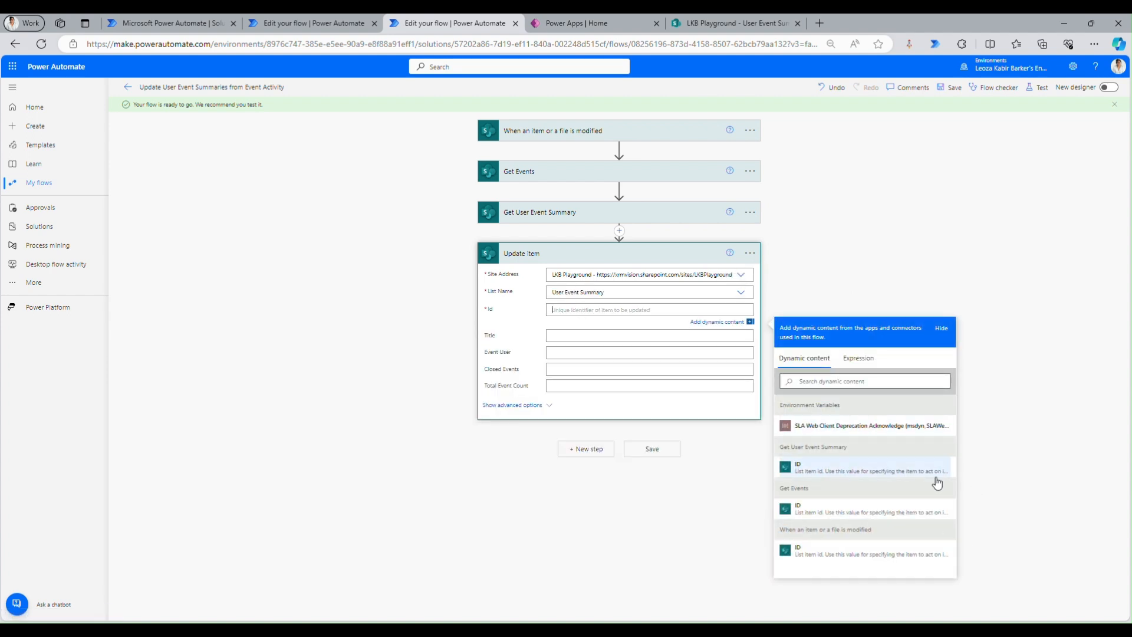
left_click(849, 468)
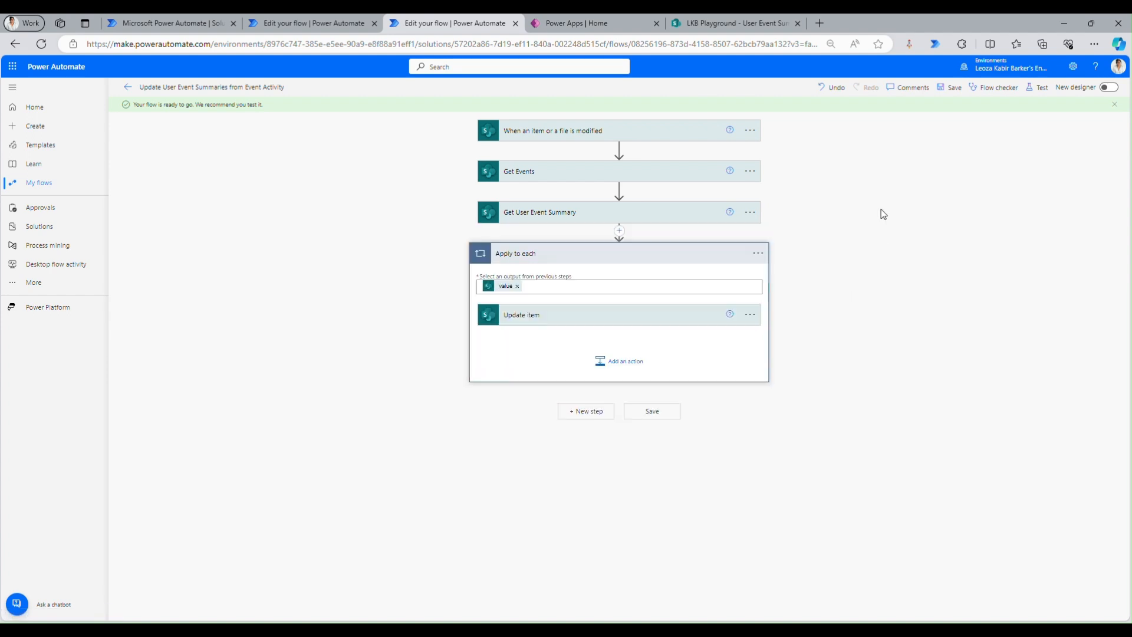
Rename the loop around Update item as "Apply to each user event summary record"
left_click(758, 253)
left_click(794, 287)
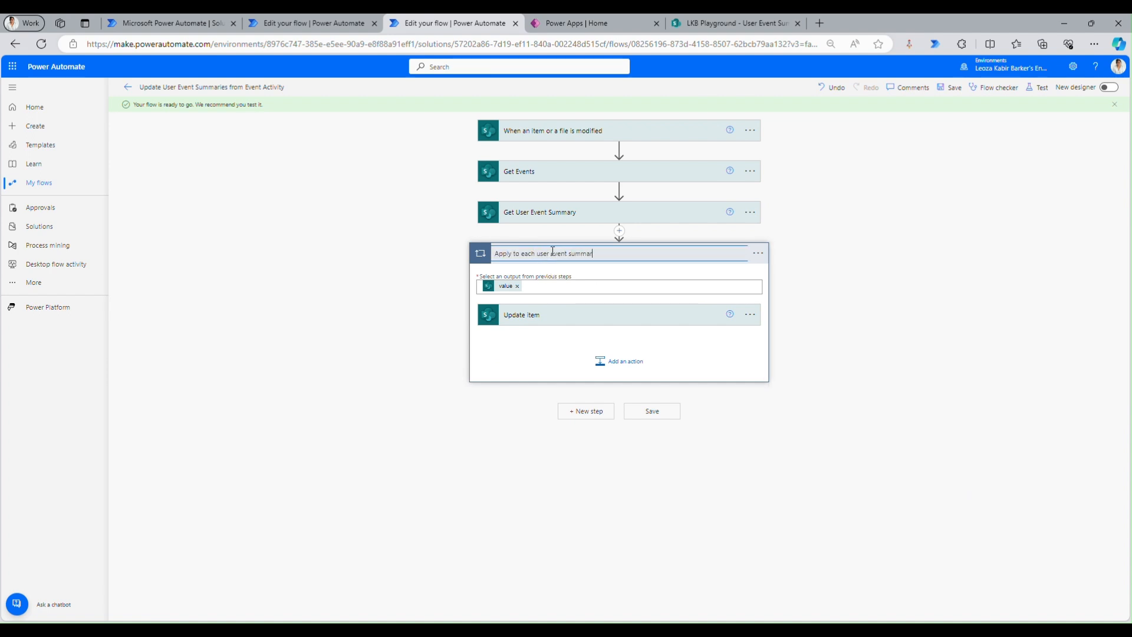
left_click(862, 347)
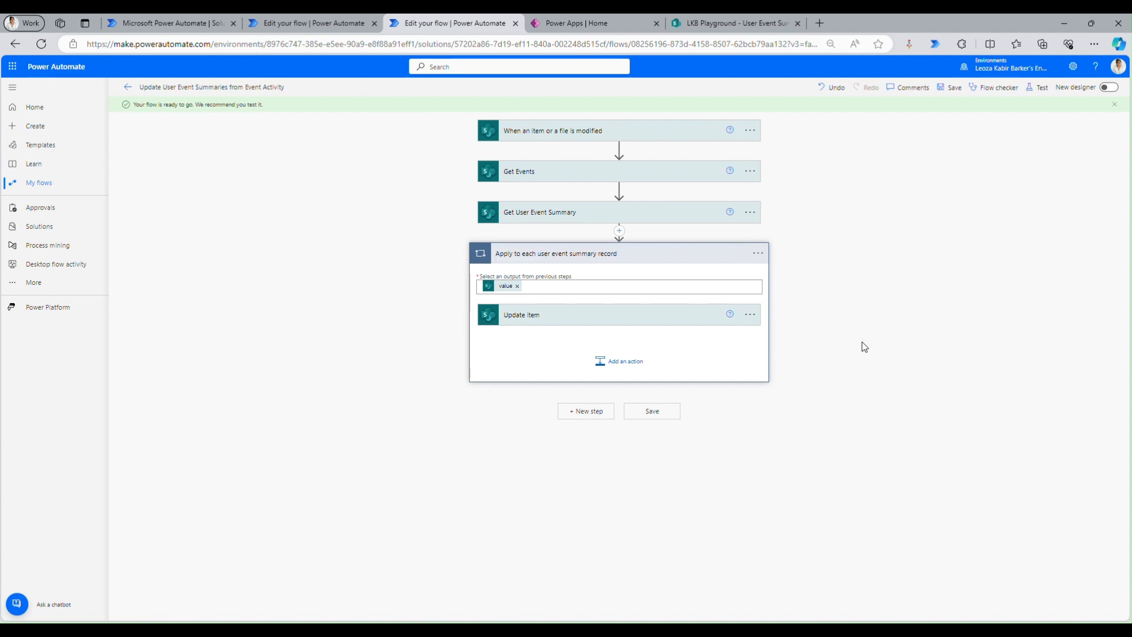
Set Update item's Closed Events to the expression length(outputs('Get_Events')?['body/value'])
left_click(577, 319)
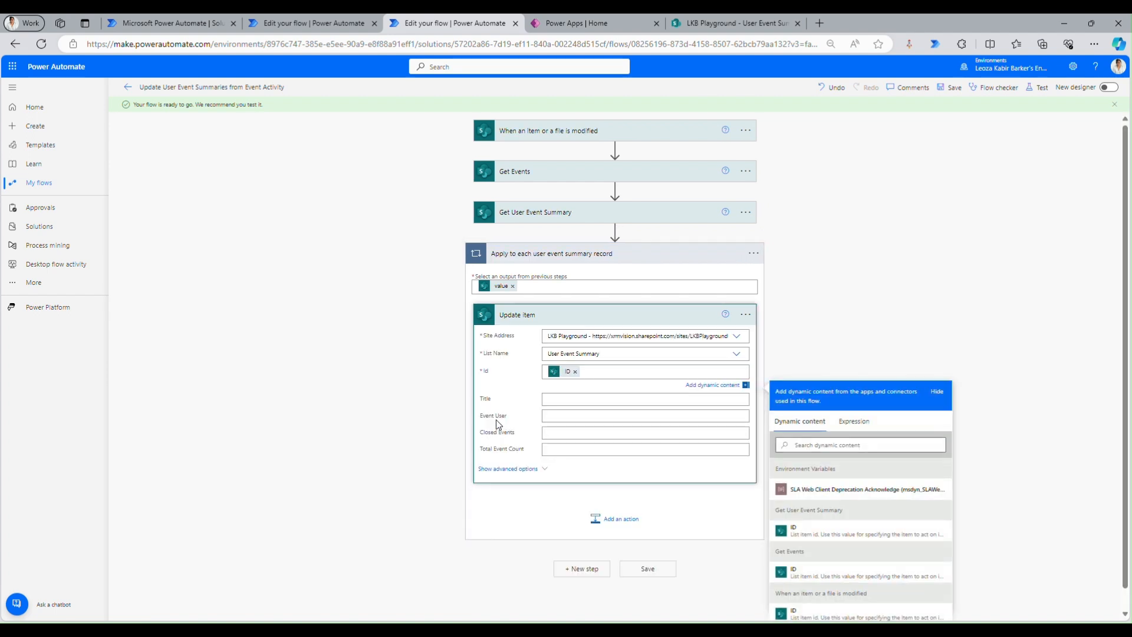
left_click(564, 435)
left_click(853, 481)
type("le")
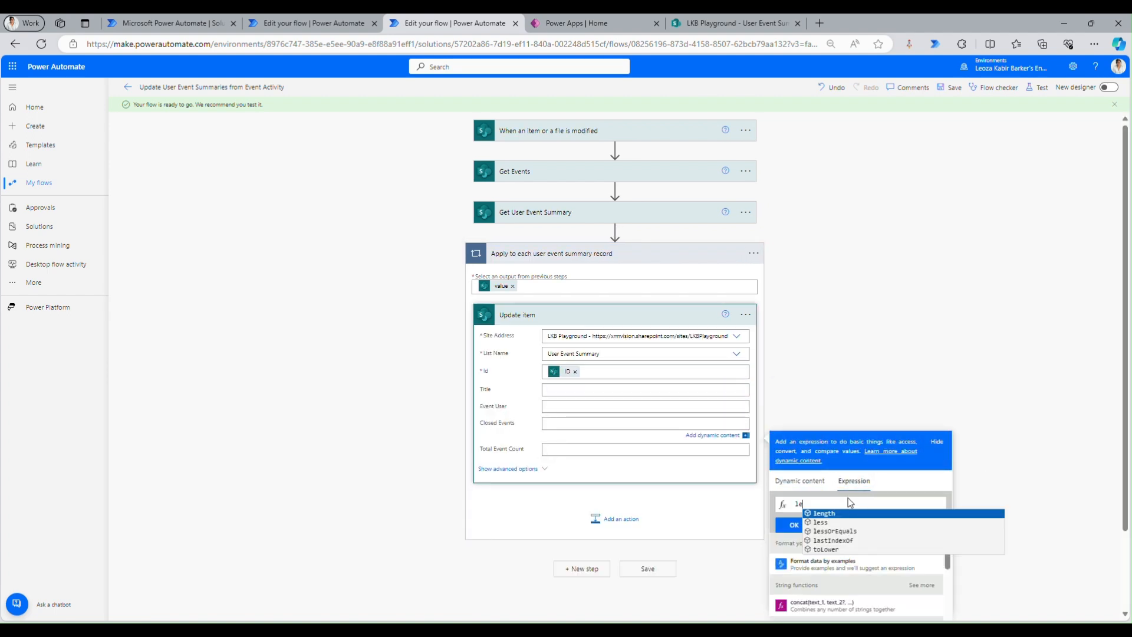
type("ngth(")
double_click(790, 485)
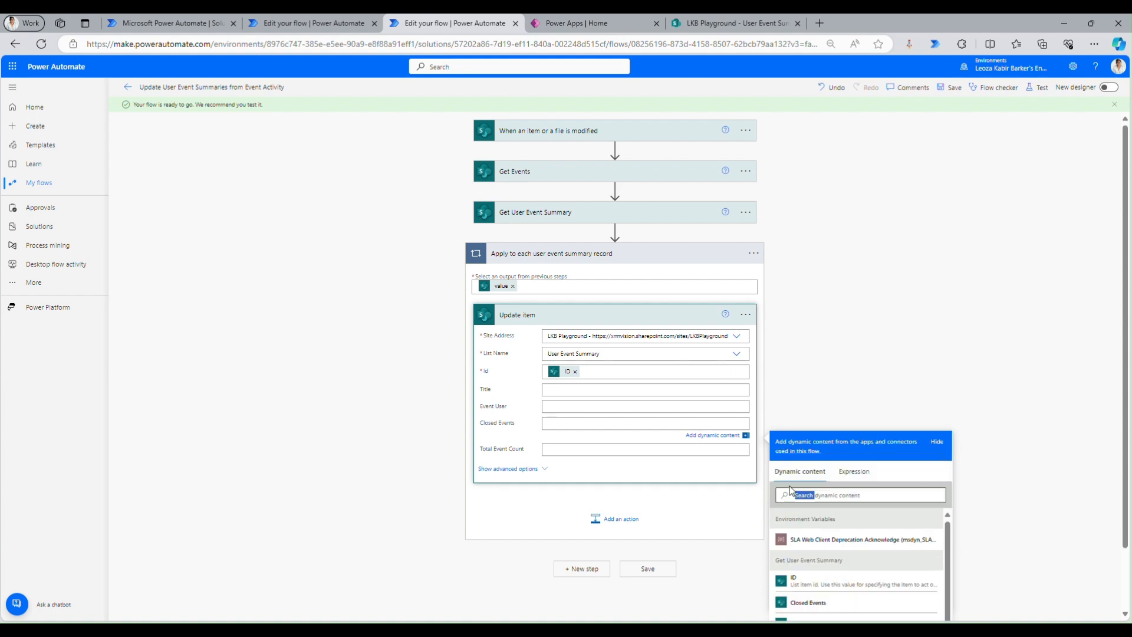
scroll(846, 507, "down", 4)
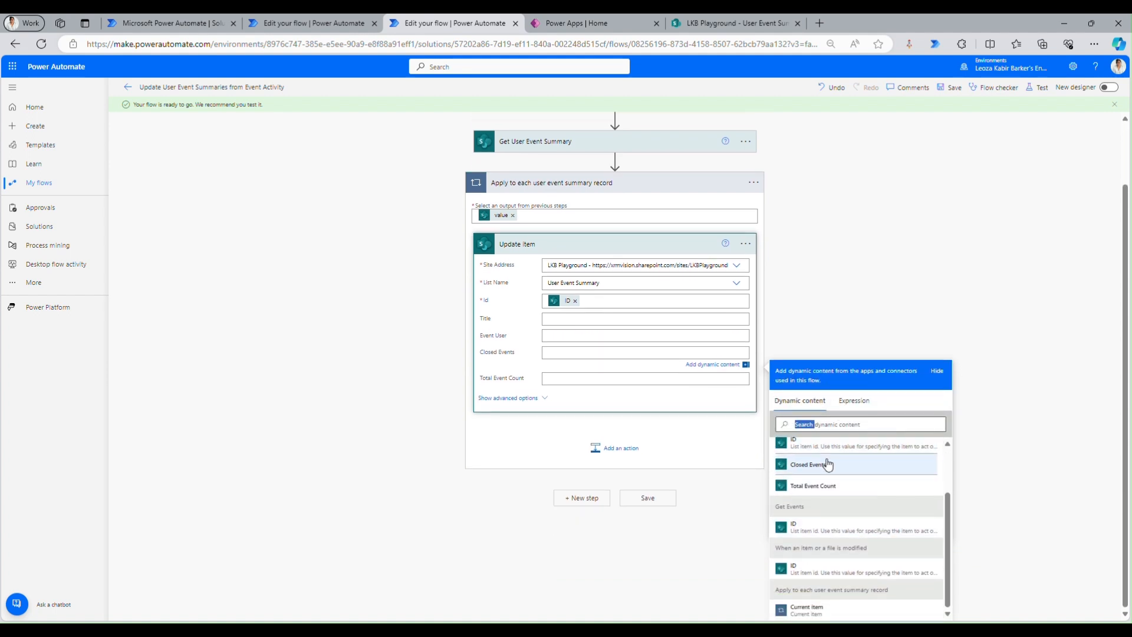
left_click(853, 400)
type("length")
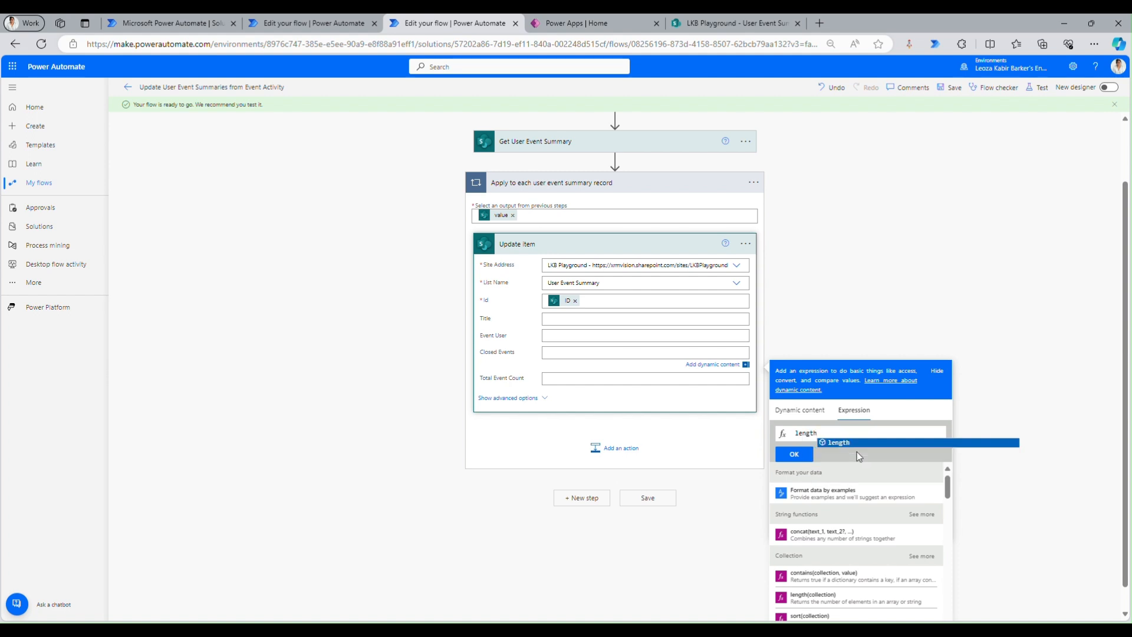
type("(")
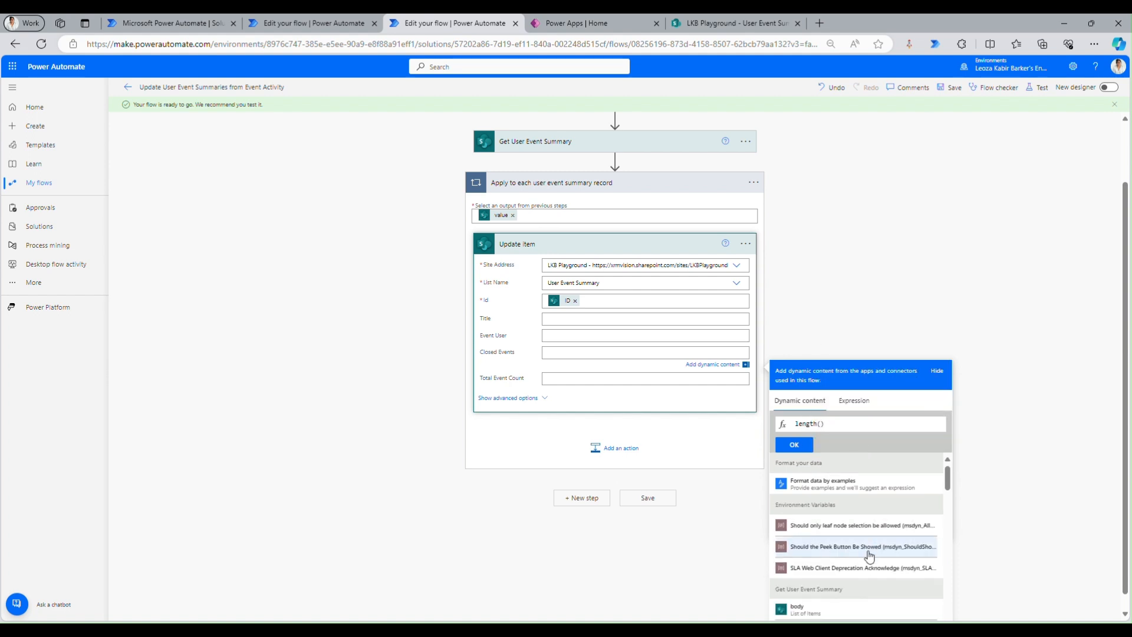
scroll(869, 555, "down", 2)
left_click(803, 576)
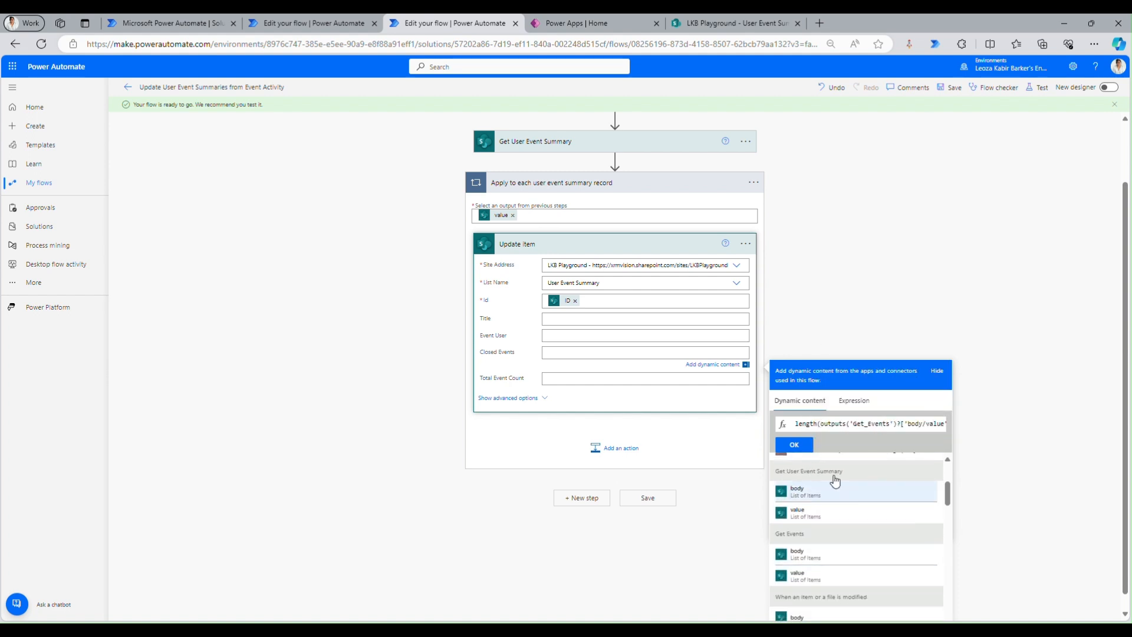
left_click(794, 444)
left_click(839, 213)
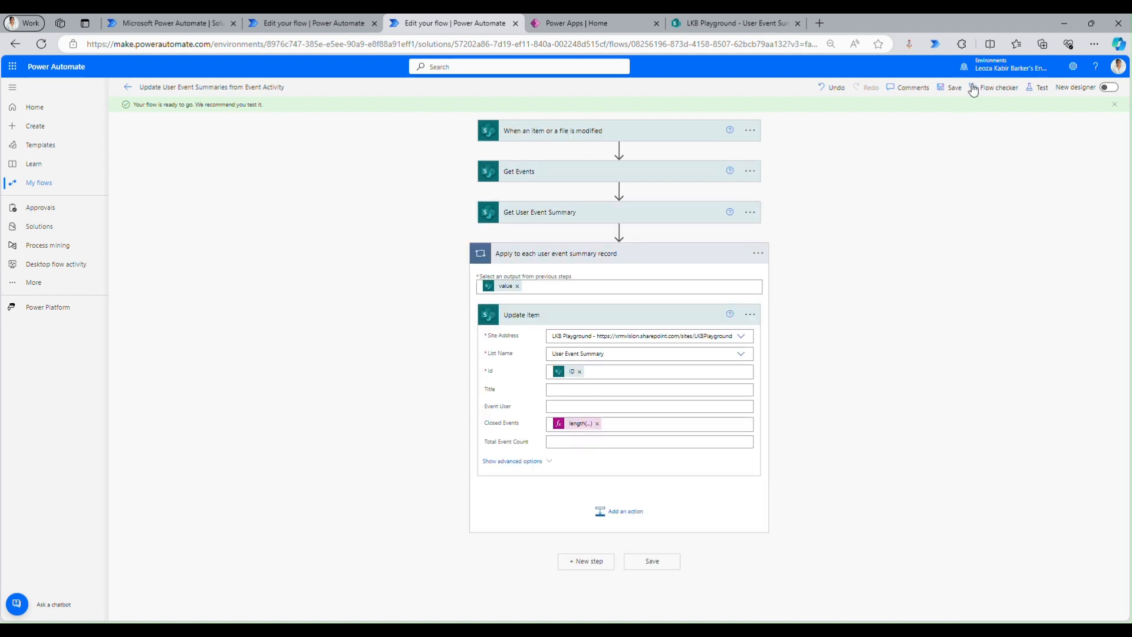
Save the flow, collapse the loop, and switch to the LKB Playground SharePoint site's Events list
left_click(949, 88)
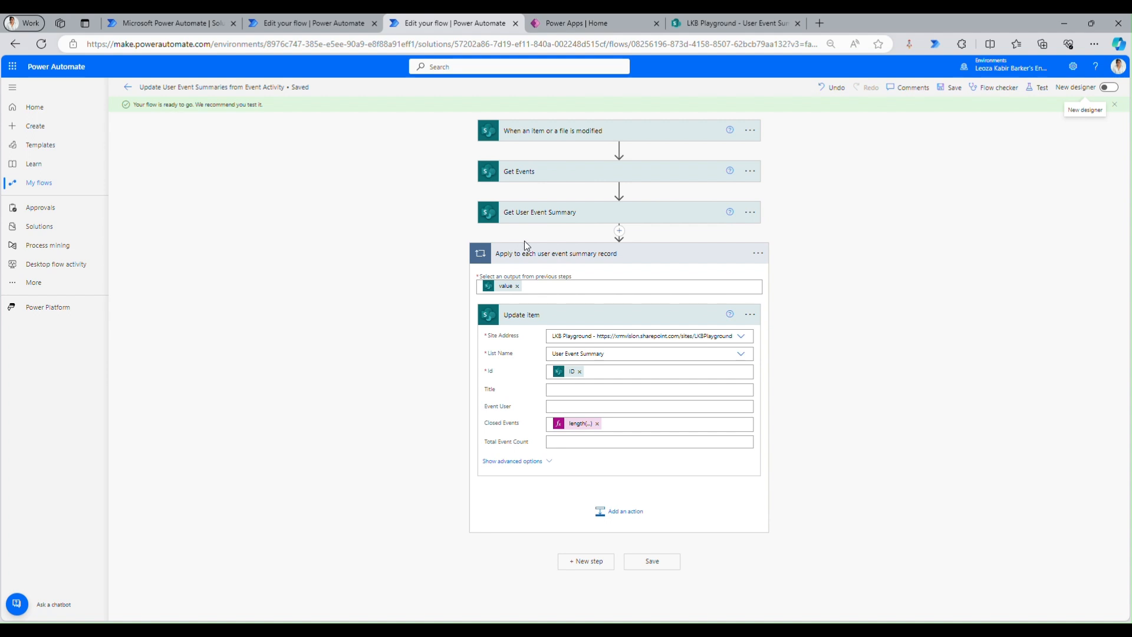
left_click(524, 240)
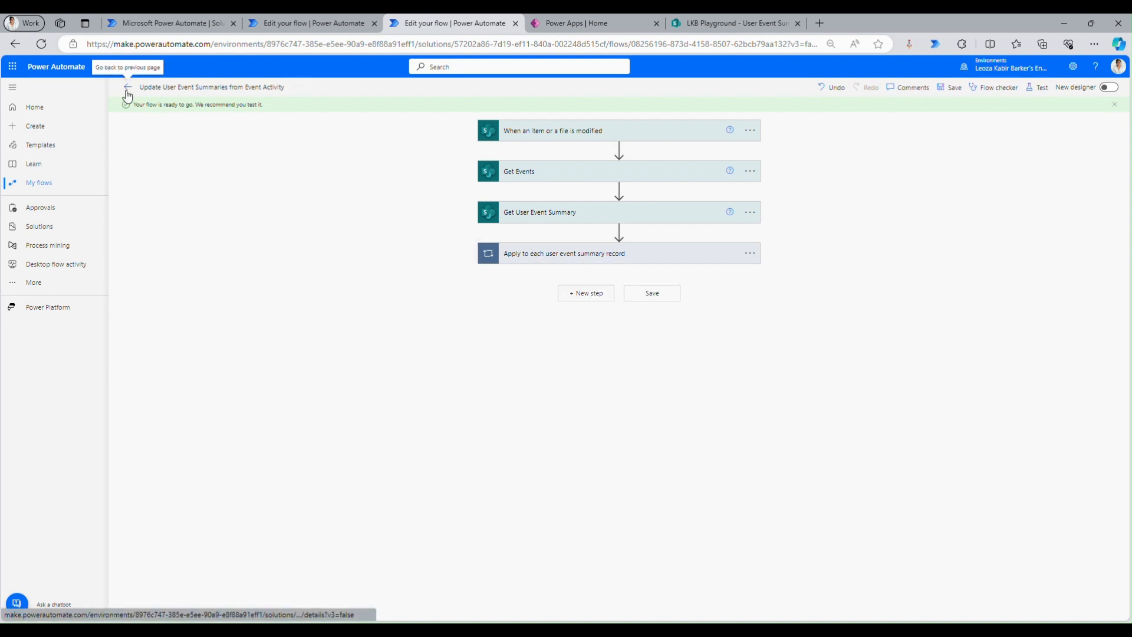
left_click(707, 24)
left_click(61, 275)
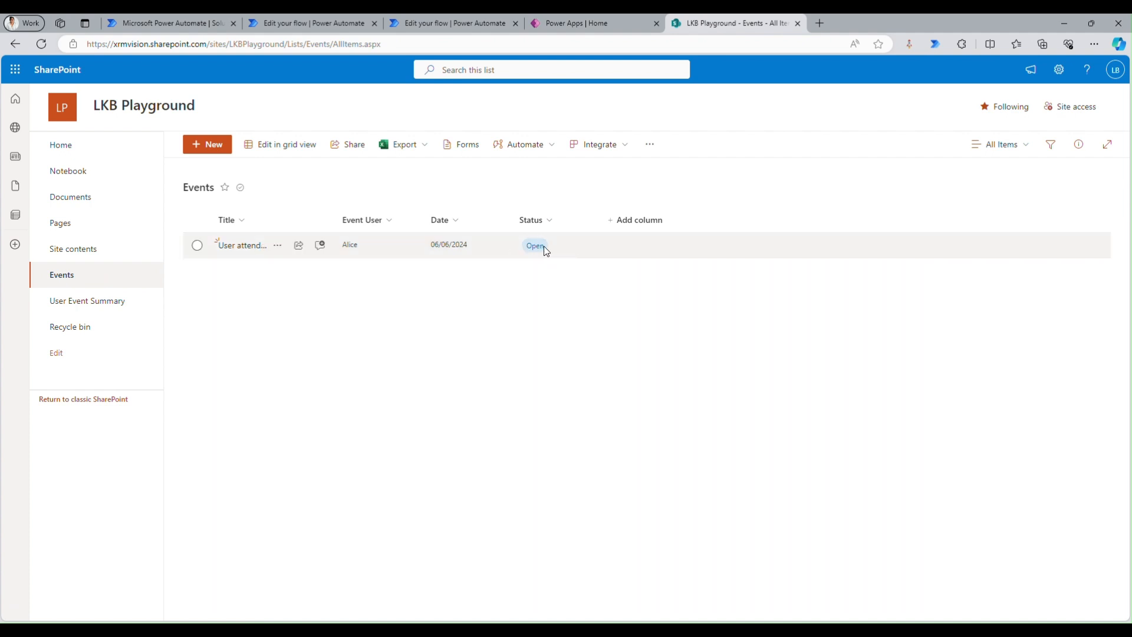
Return to the flow in Power Automate and insert a Condition between Get User Event Summary and the loop
left_click(433, 24)
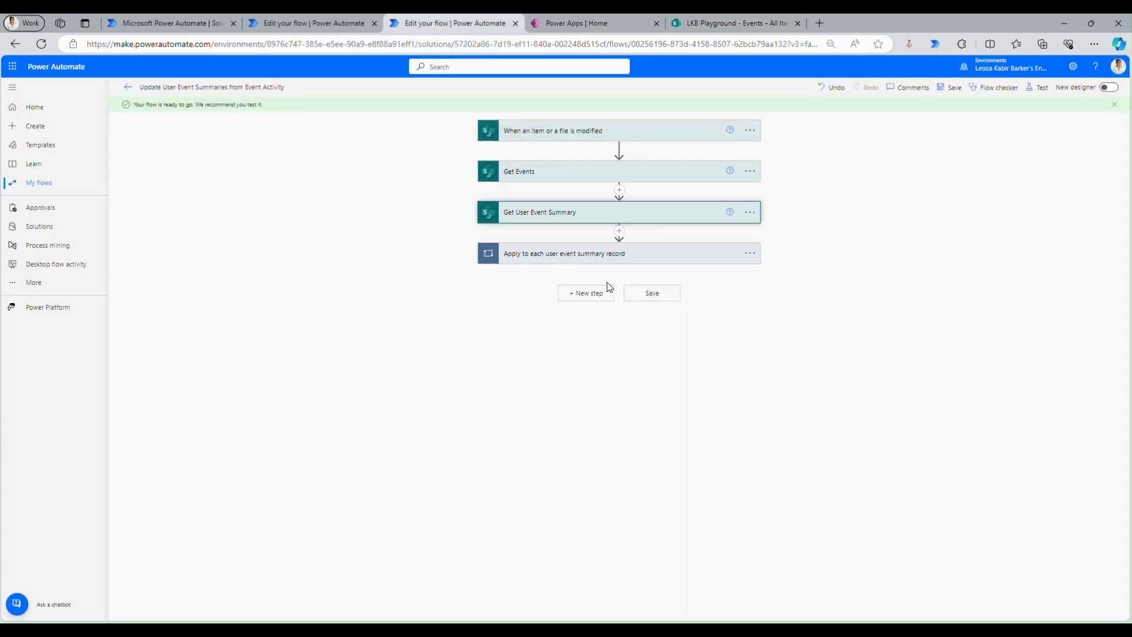
left_click(634, 215)
left_click(629, 213)
left_click(619, 232)
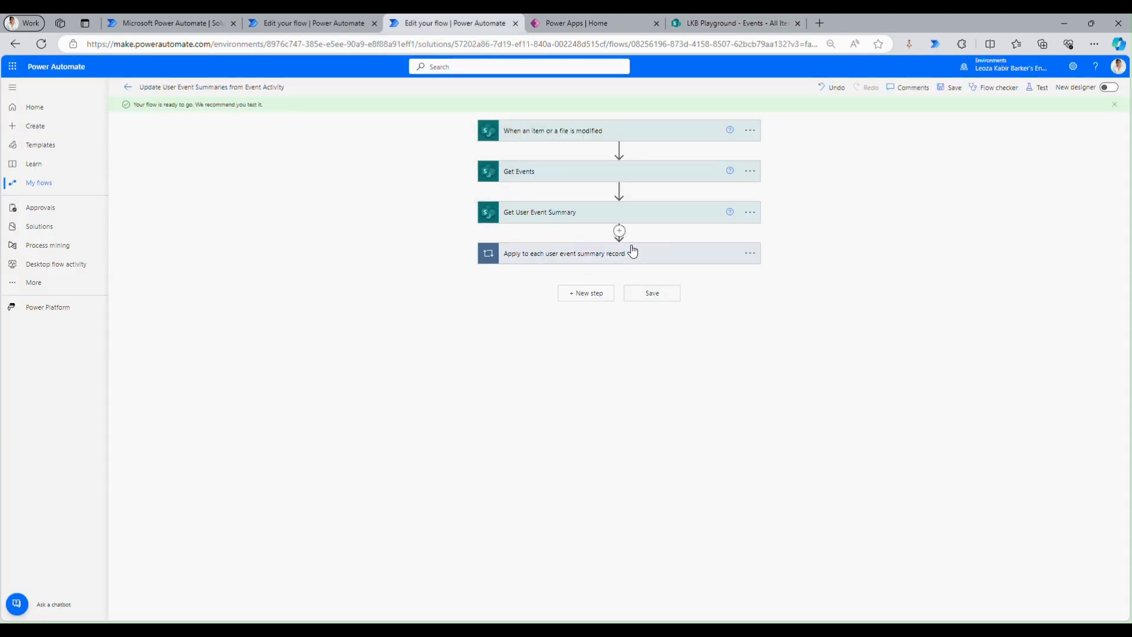
left_click(630, 249)
left_click(513, 413)
Rename the condition as "If user does not exist in the summary list"
left_click(750, 253)
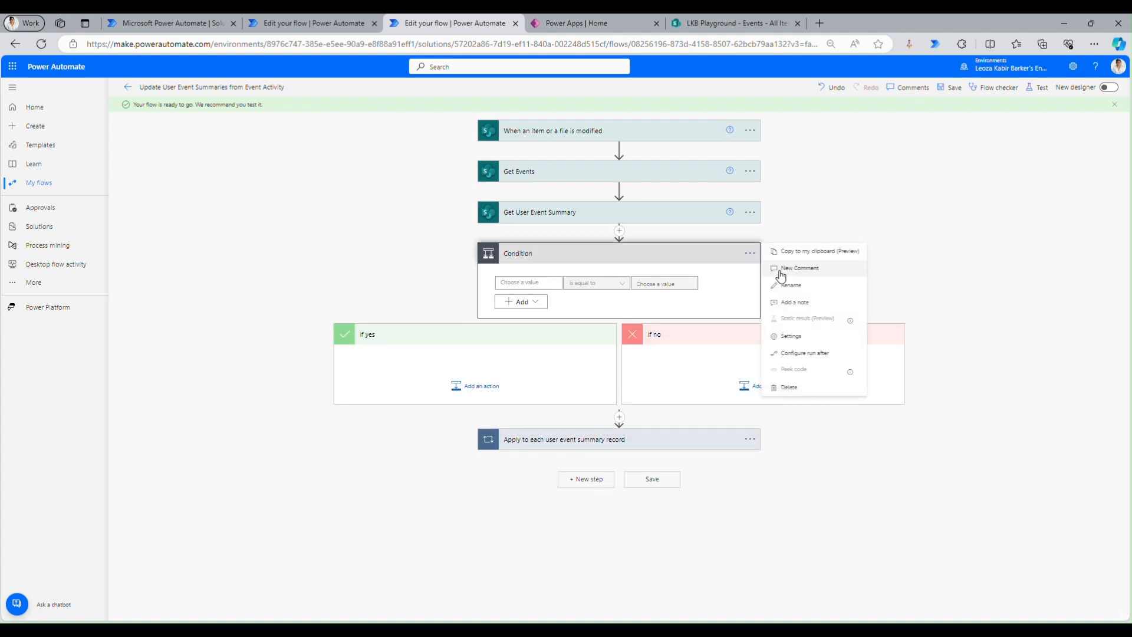
left_click(790, 284)
type("If user does not exist in the summary l")
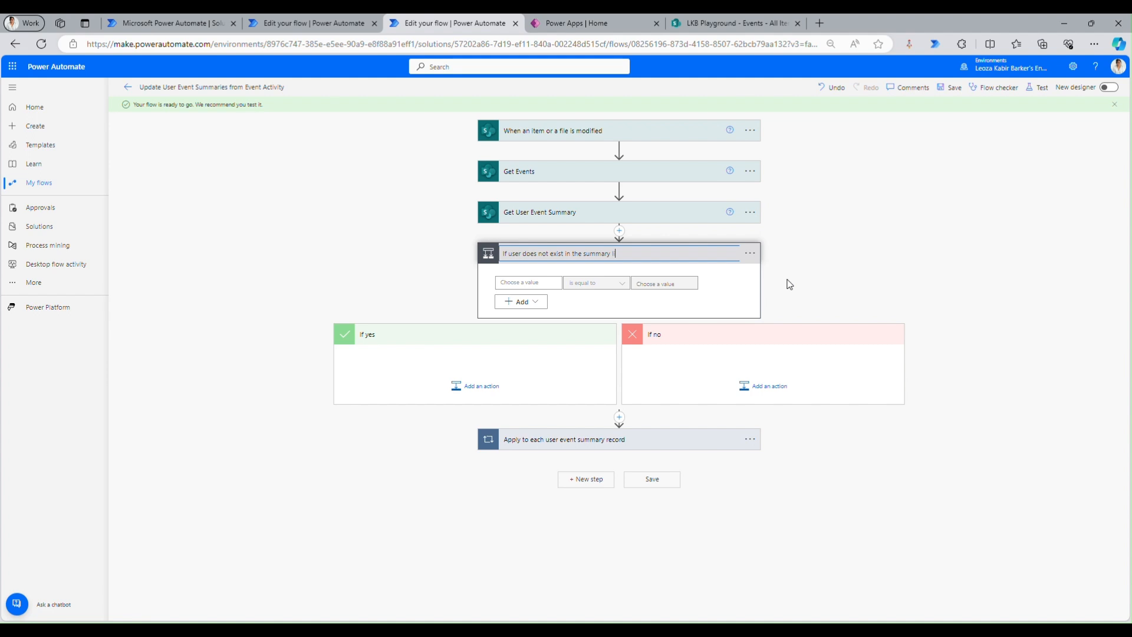
type("ist")
key("Return")
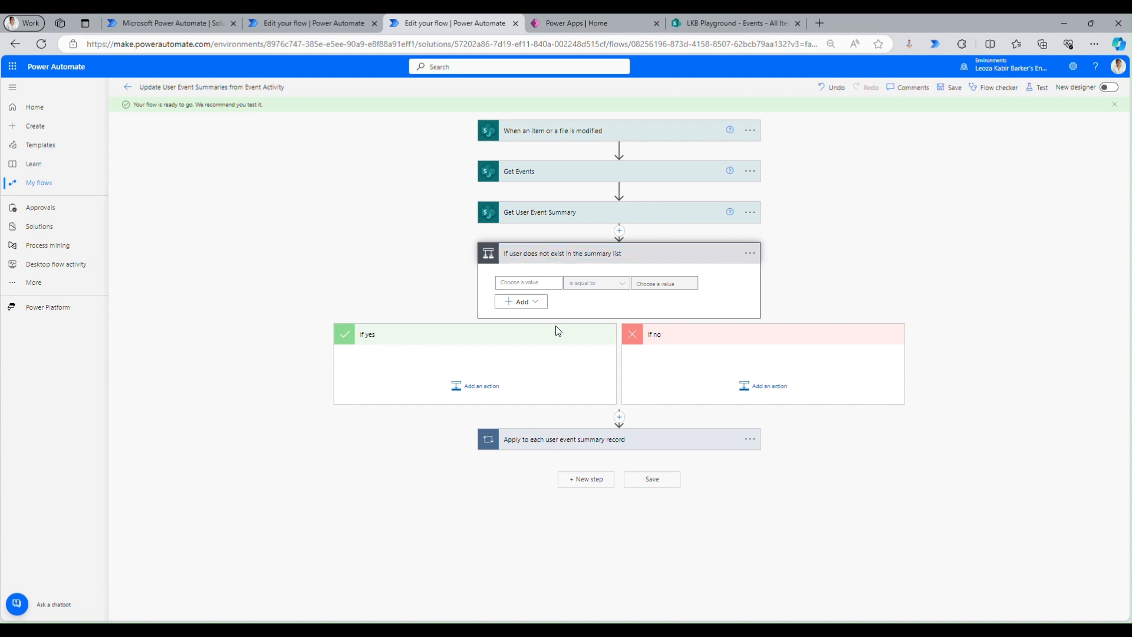
Set the condition's first value to a length() expression over the list of items from Get User Event Summary
left_click(527, 283)
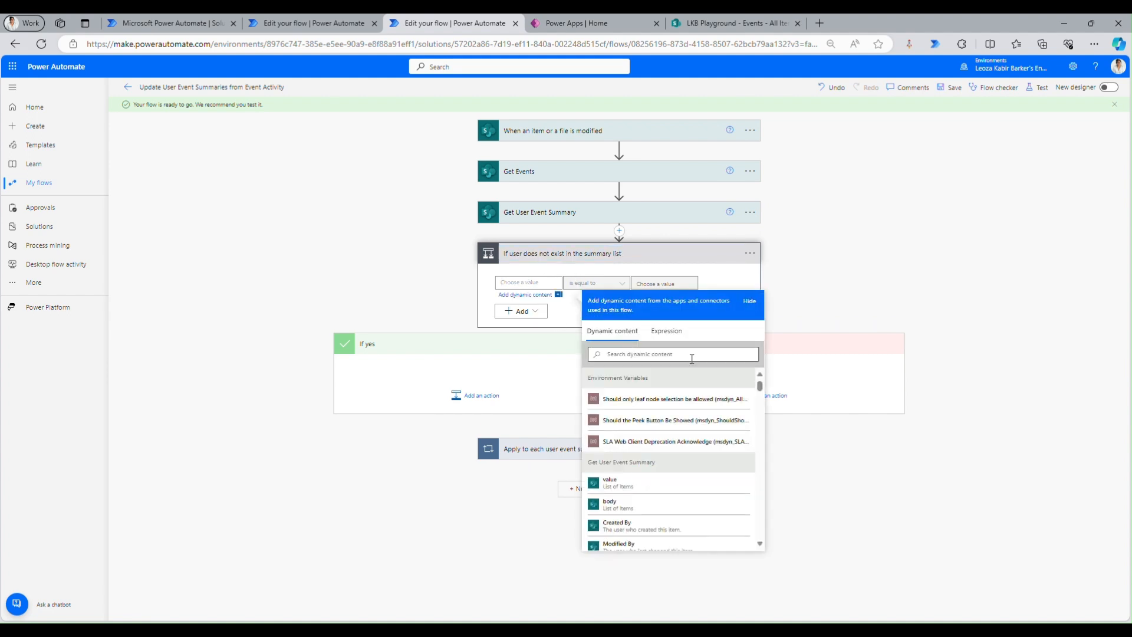
left_click(665, 340)
type("length()")
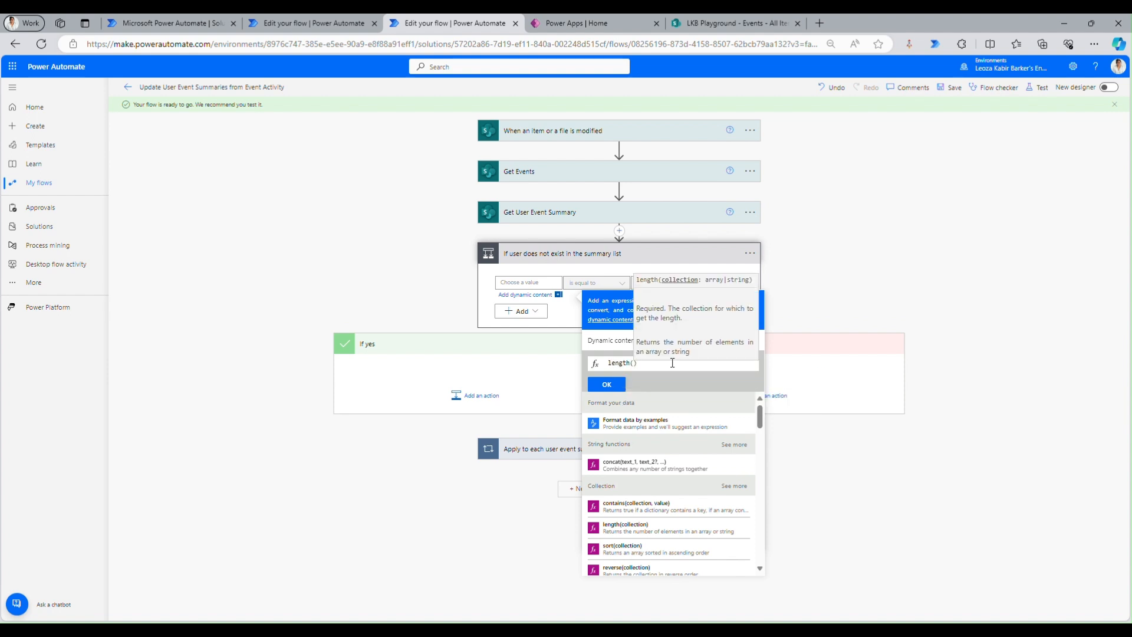
left_click(609, 340)
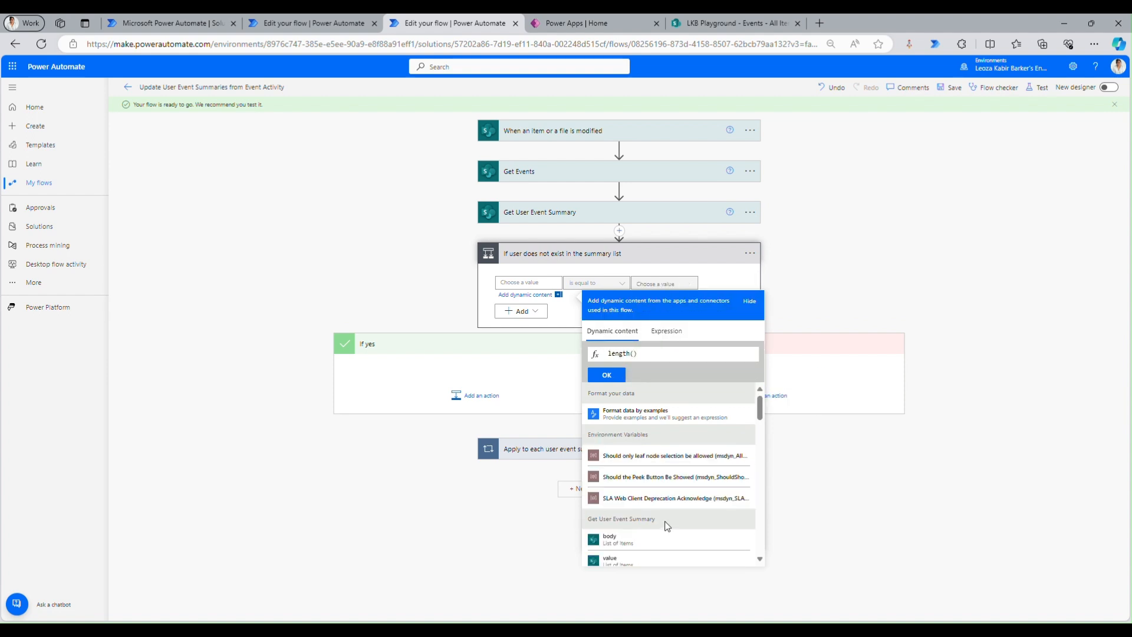
scroll(648, 501, "down", 1)
left_click(635, 500)
left_click(616, 375)
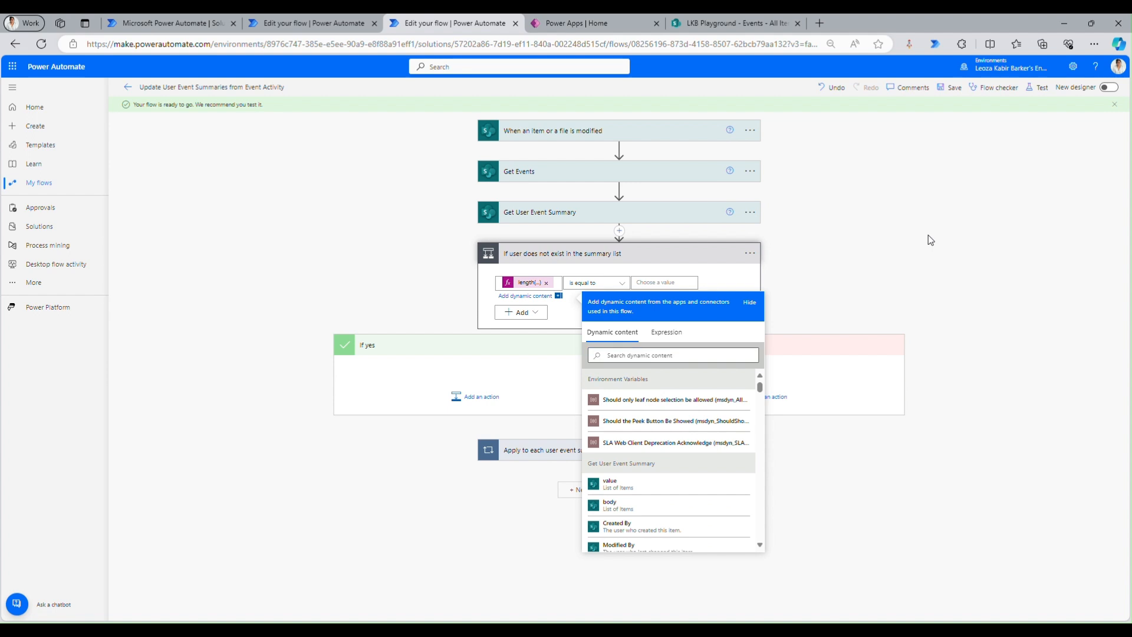
Set the condition's comparison to is greater than 0 and move the user event summary loop into the If yes branch
left_click(614, 287)
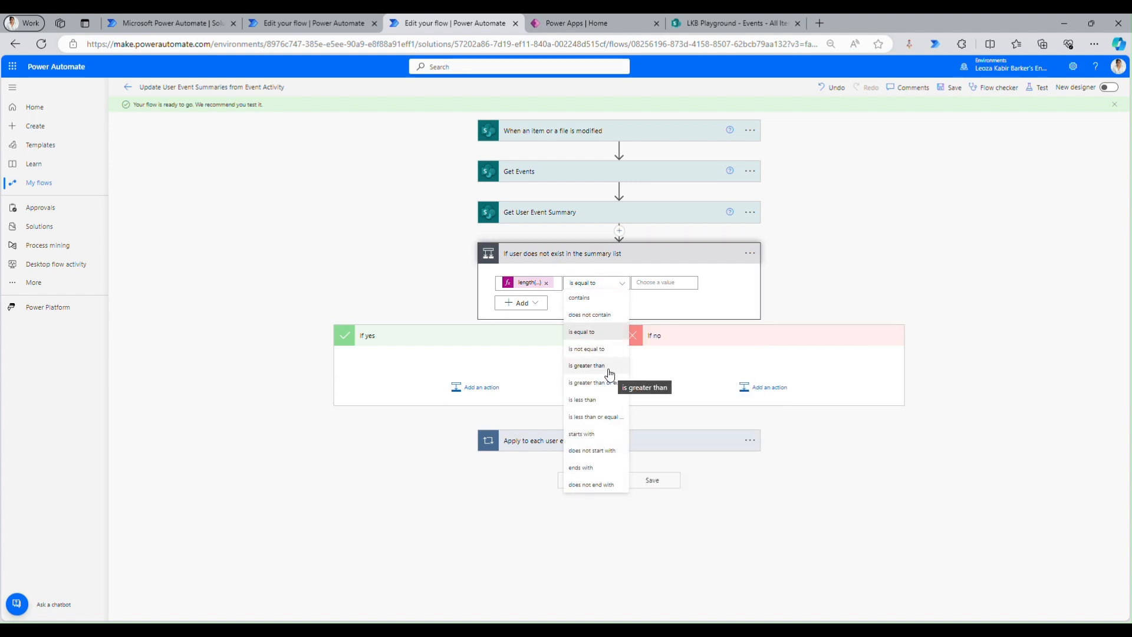
left_click(608, 366)
left_click(664, 282)
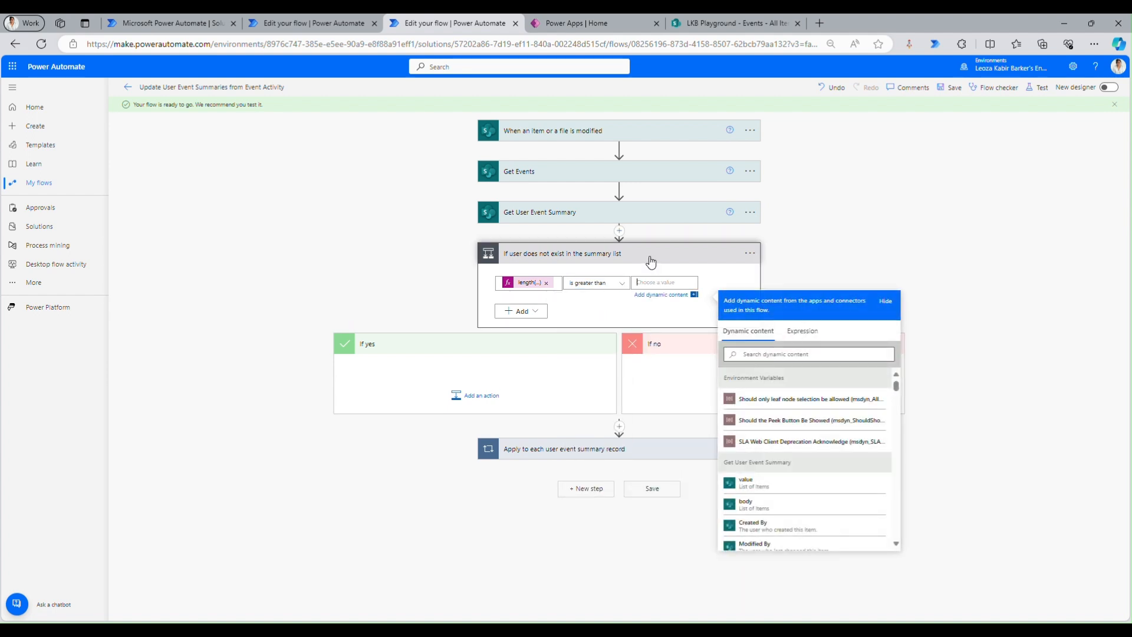
type("0")
left_click(823, 217)
left_click_drag(632, 448, 465, 369)
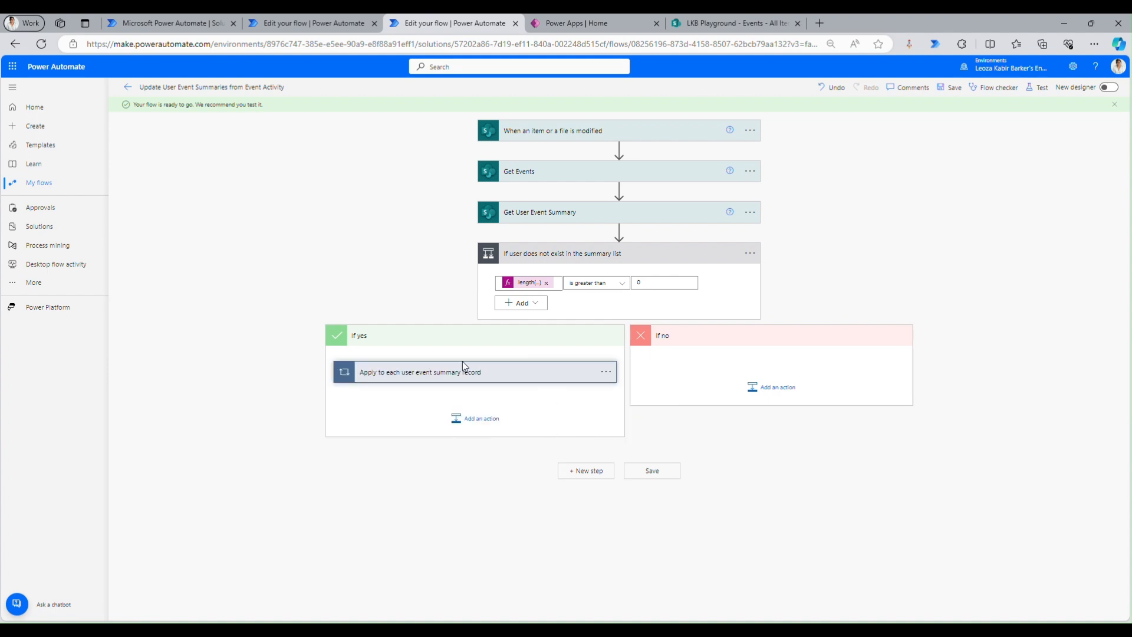
Add a SharePoint Create item action in the If no branch
left_click(790, 392)
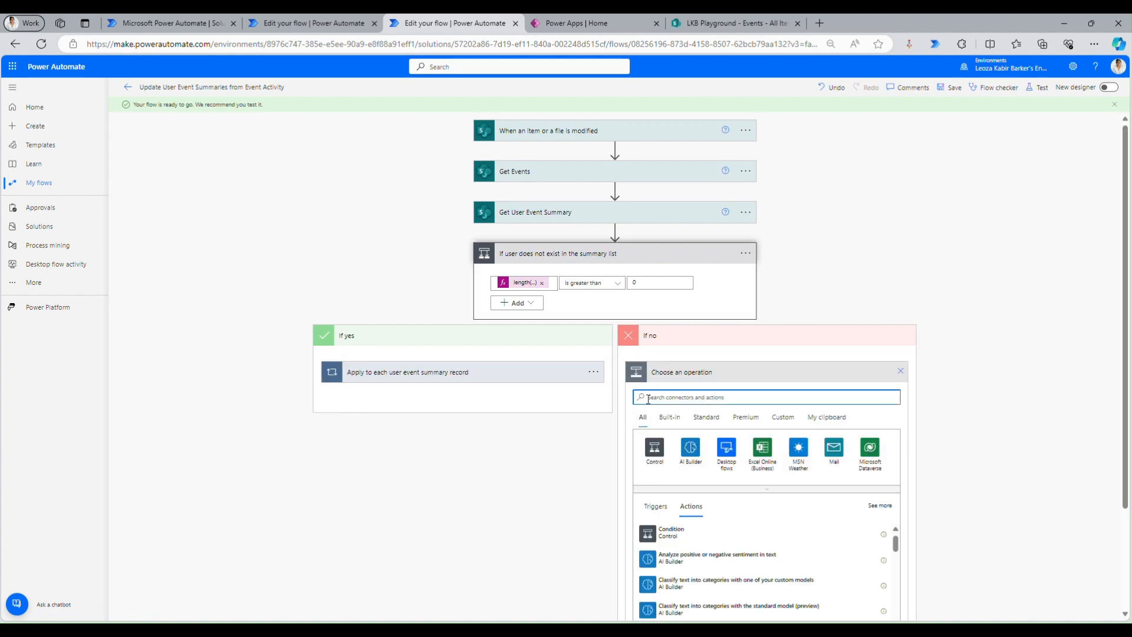
type("Thare")
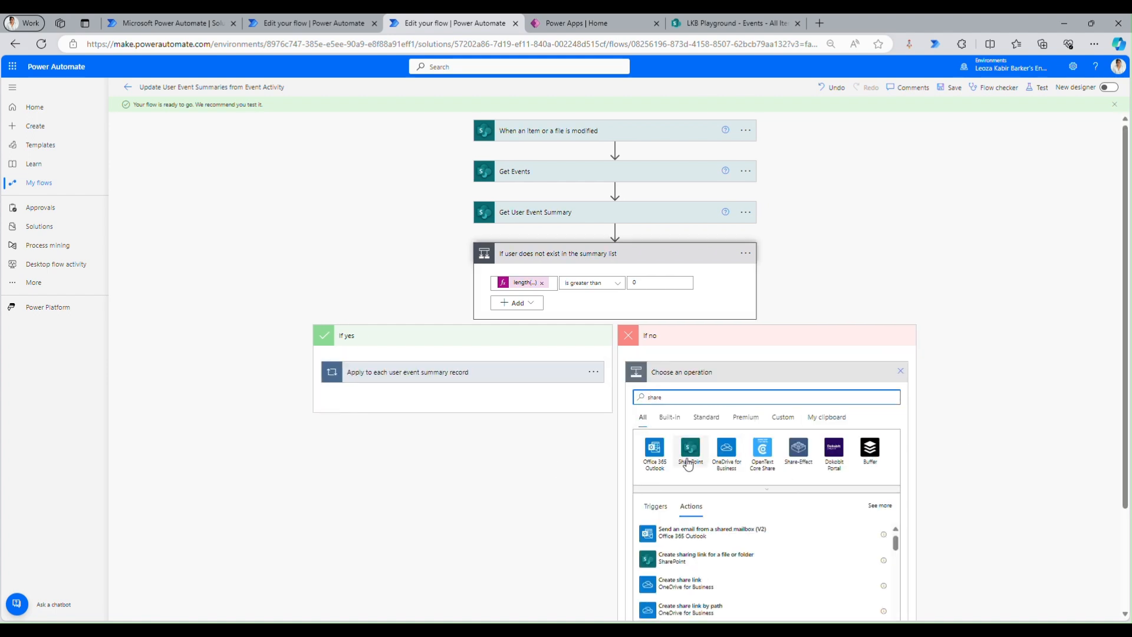
left_click(685, 458)
scroll(692, 376, "down", 2)
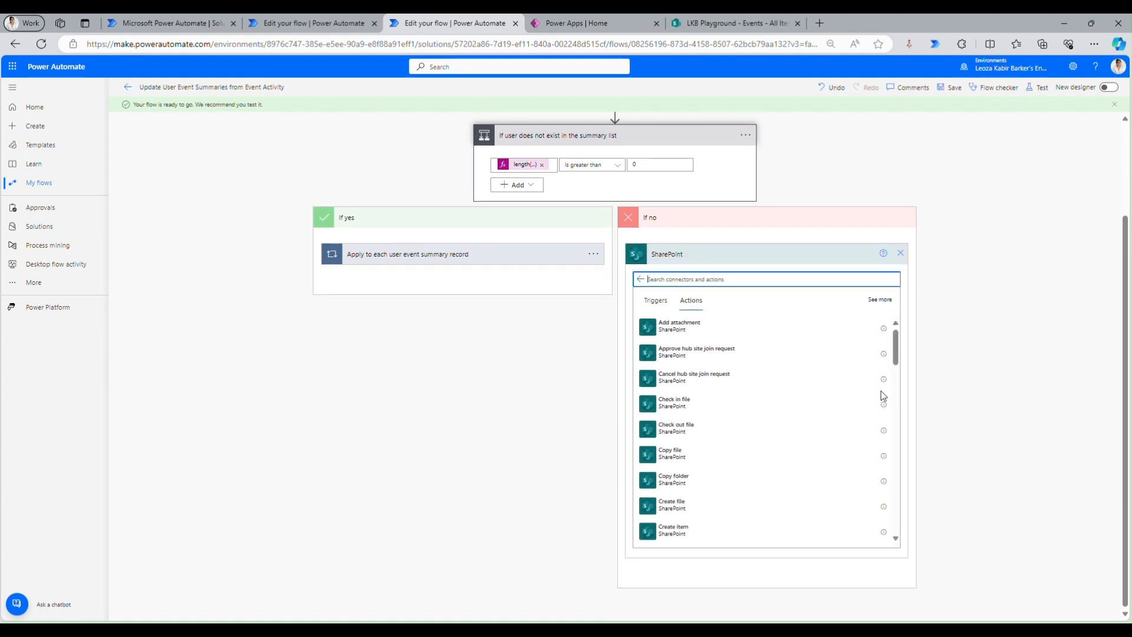
left_click(680, 532)
Point Create item to the LKB Playground site's User Event Summary list
left_click(773, 394)
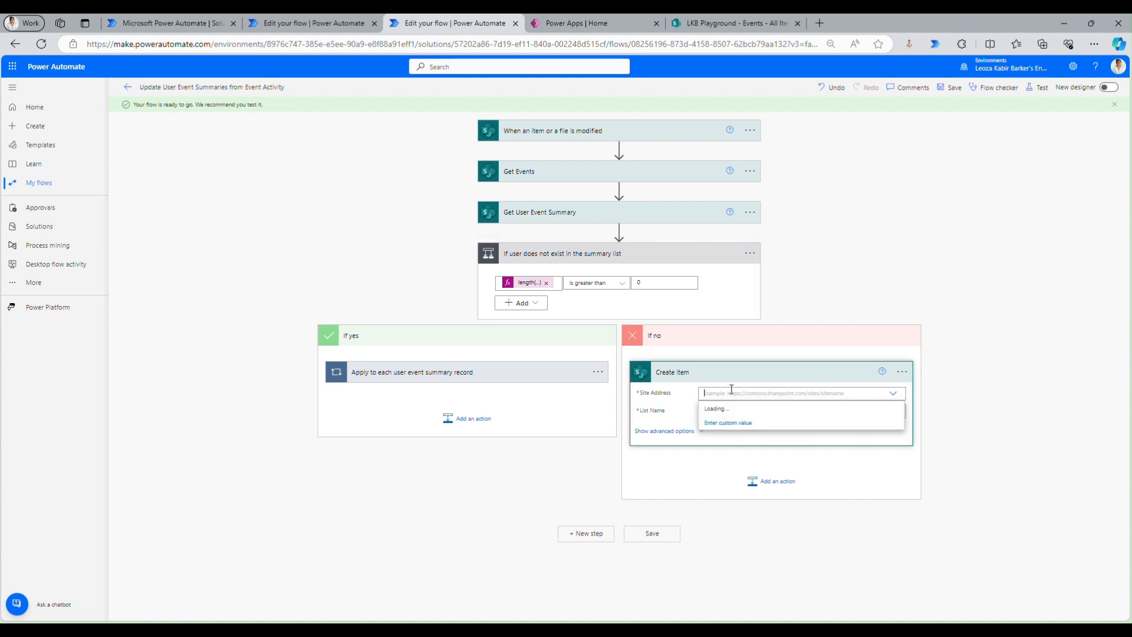
left_click(734, 478)
left_click(742, 411)
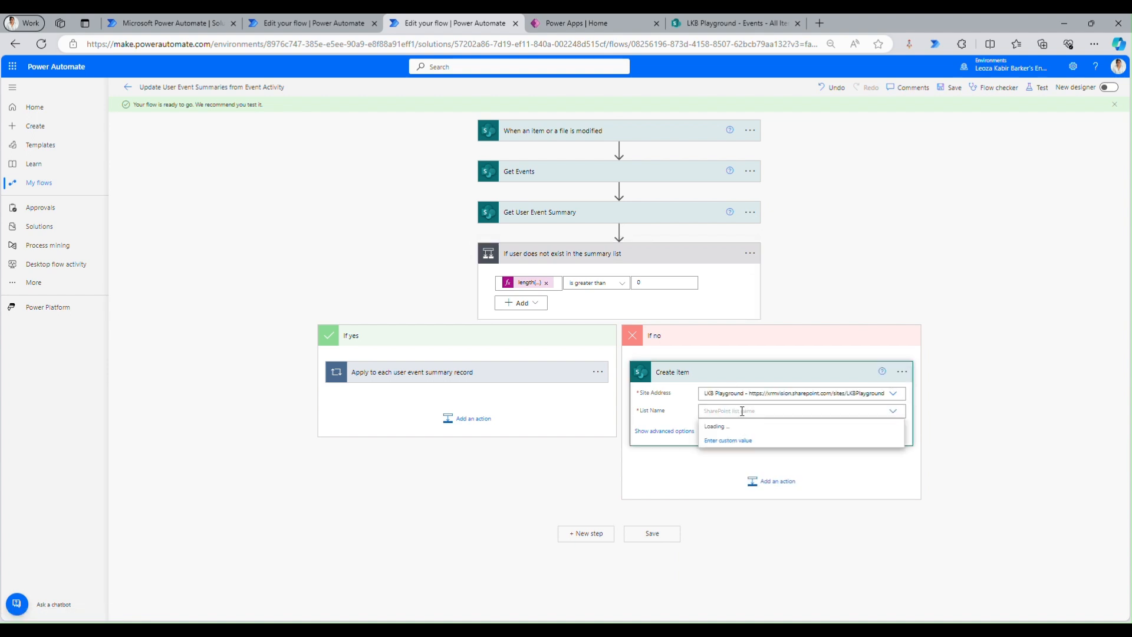
left_click(750, 448)
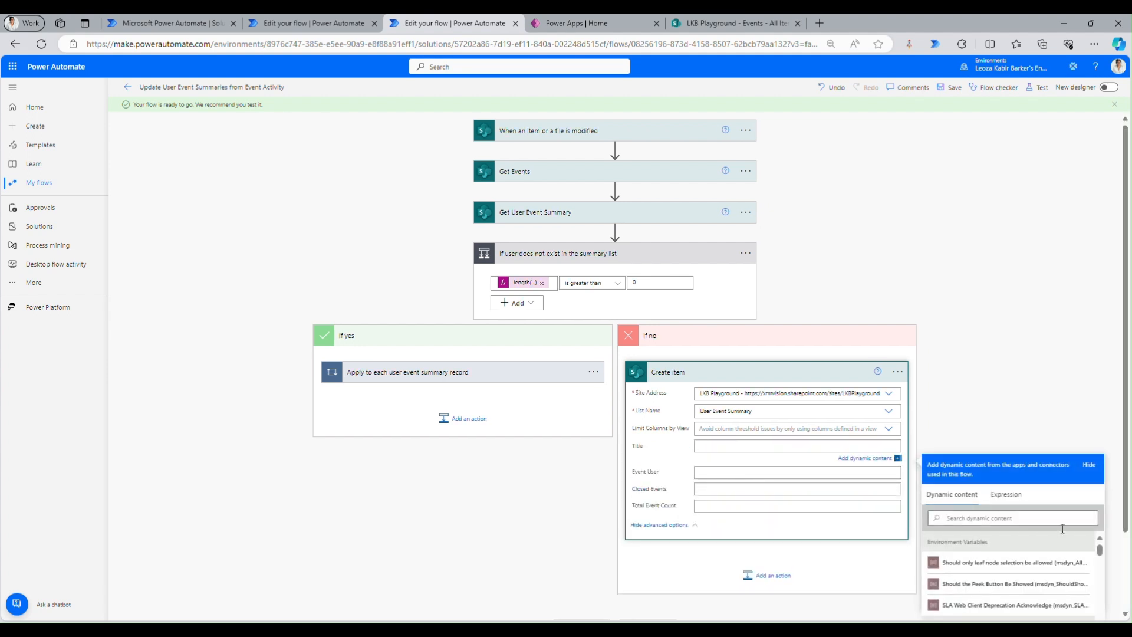
Set Create item's Event User to the Event User from the When an item or a file is modified trigger
left_click(718, 472)
scroll(976, 417, "down", 2)
left_click(1017, 424)
type("even")
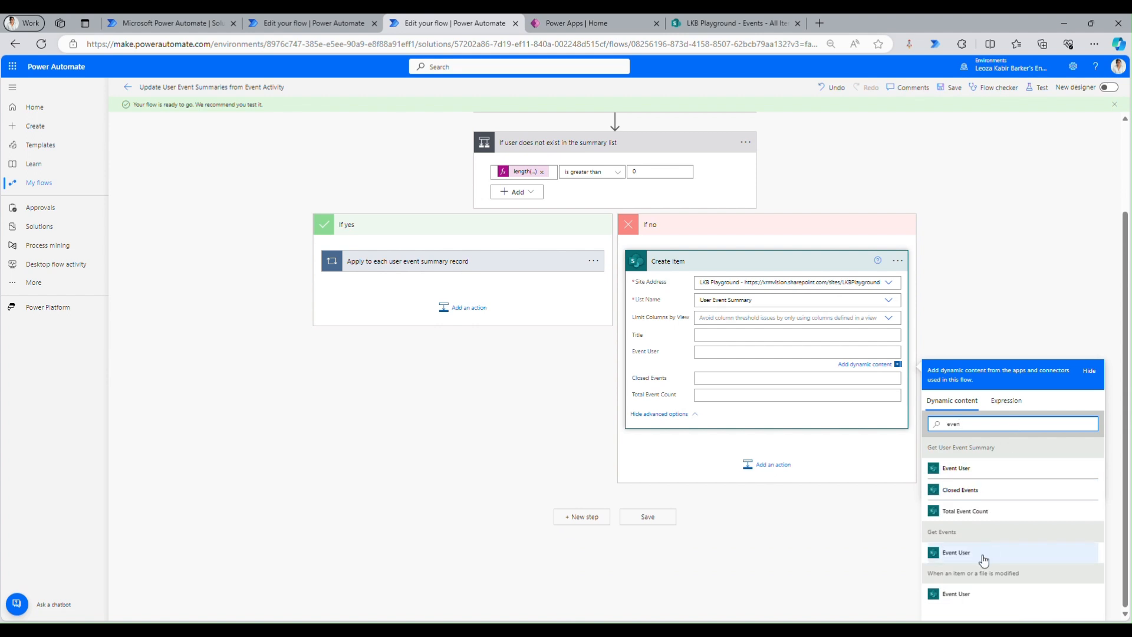
left_click(978, 595)
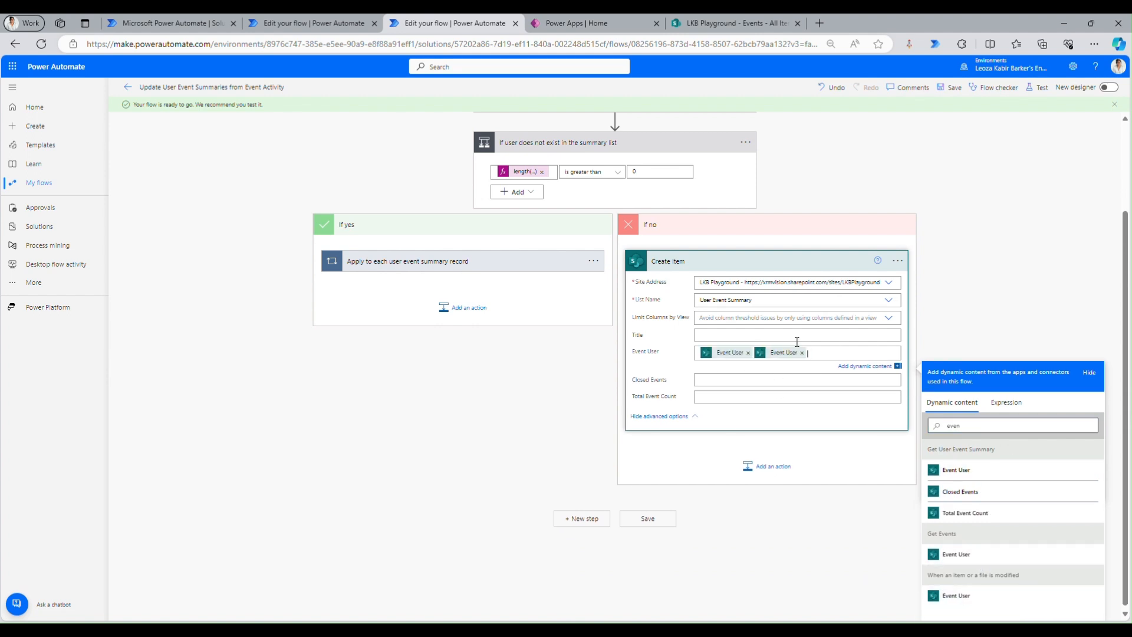
Set Create item's Title to the Title from the When an item or a file is modified trigger
left_click(792, 337)
scroll(854, 412, "up", 2)
left_click(964, 423)
type("title")
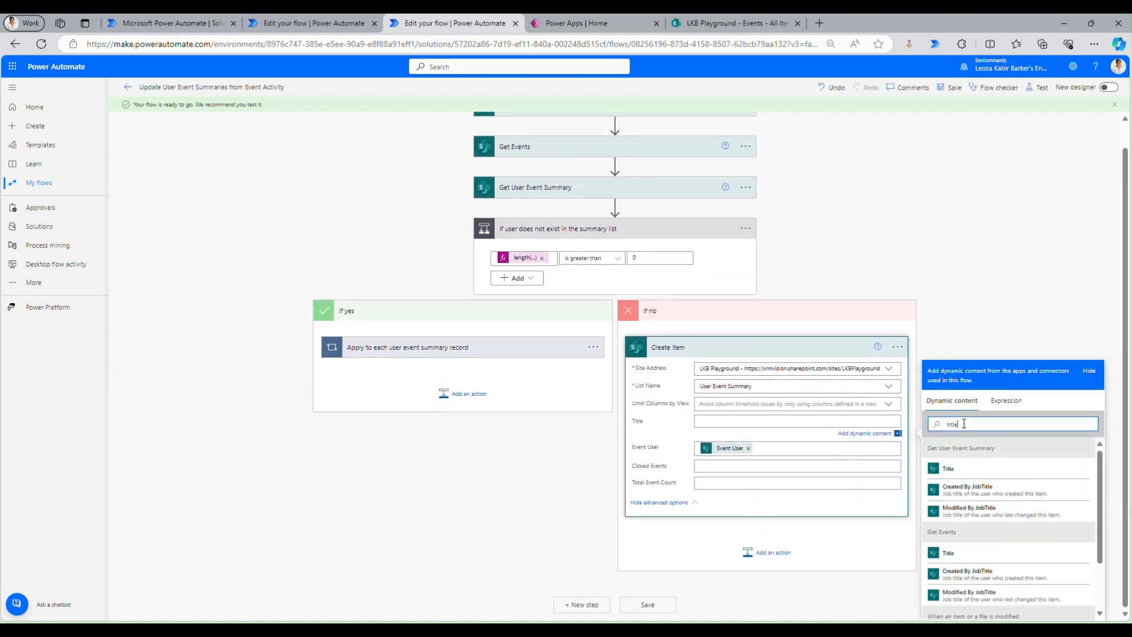
scroll(996, 519, "down", 2)
left_click(967, 568)
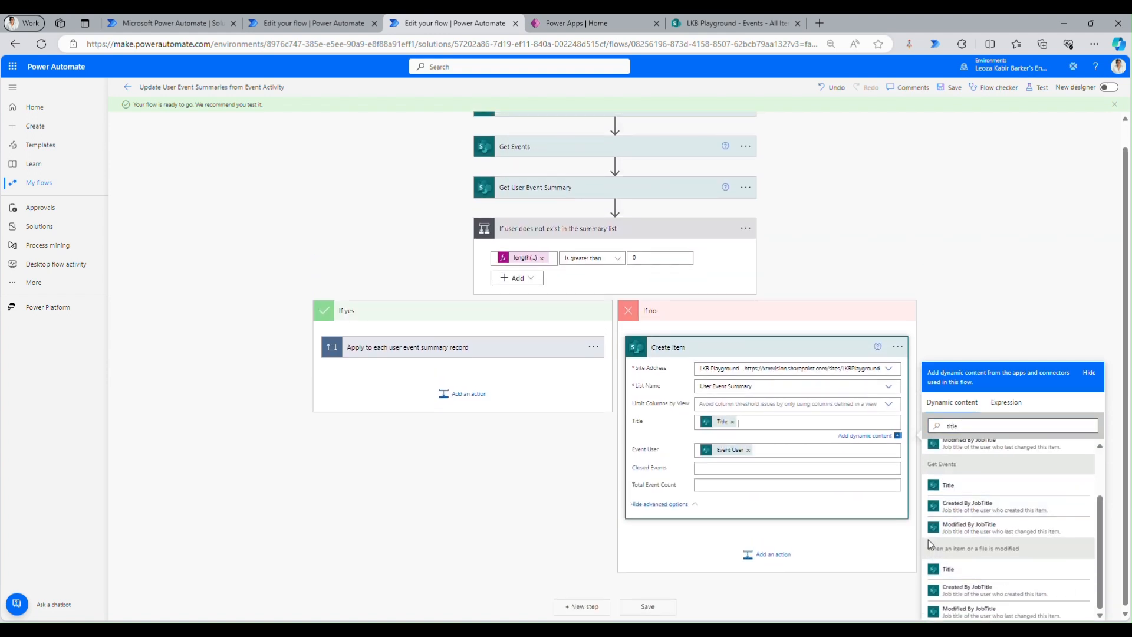
Copy the length expression from Update item's Closed Events into Create item's Closed Events and save the flow
left_click(704, 468)
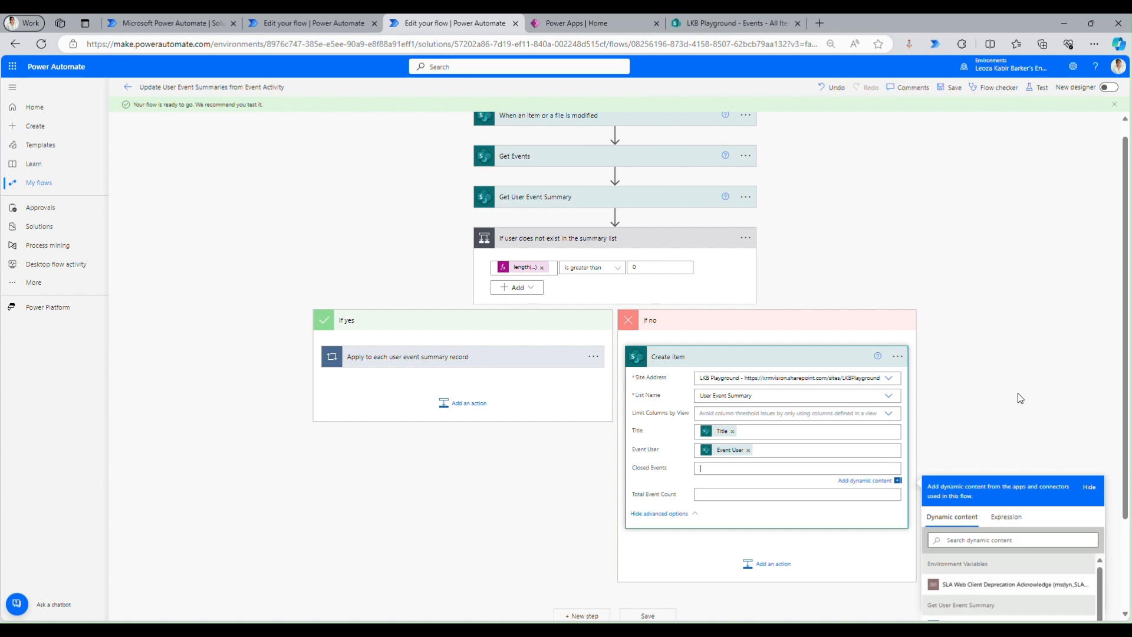
scroll(1017, 395, "down", 2)
left_click(407, 242)
scroll(415, 305, "up", 2)
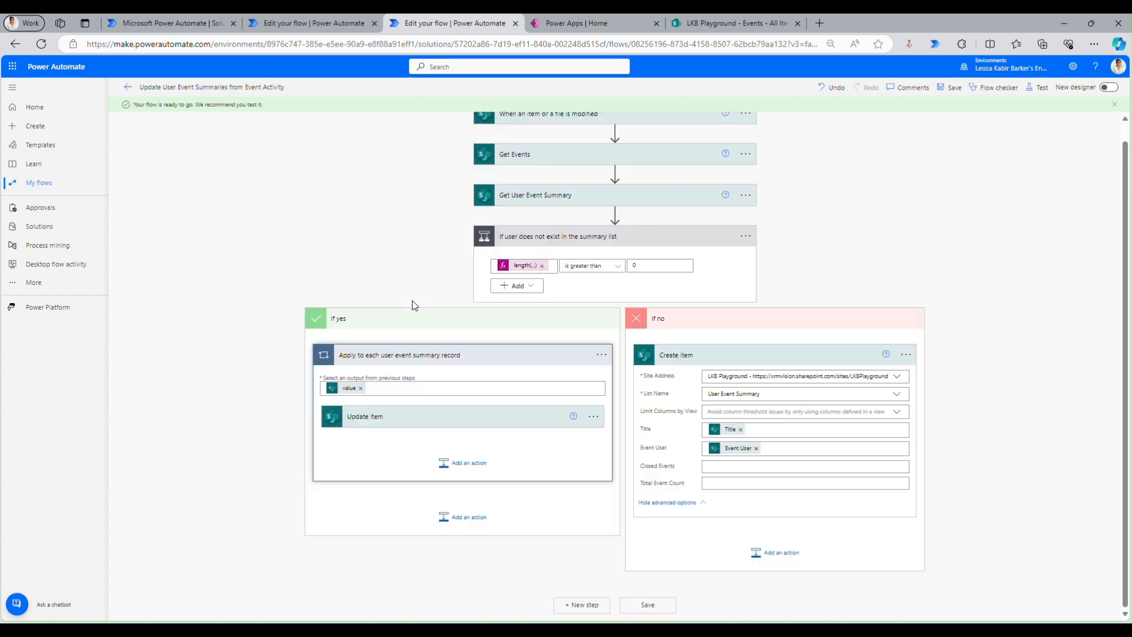
left_click(396, 431)
left_click(732, 468)
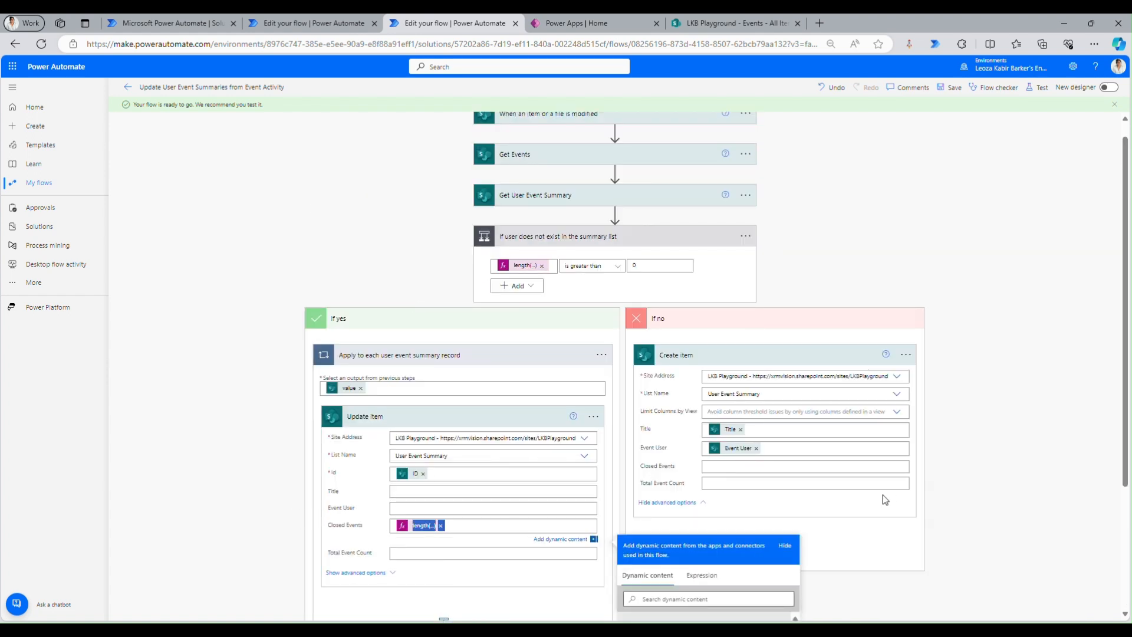
key("ctrl+v")
left_click(1074, 344)
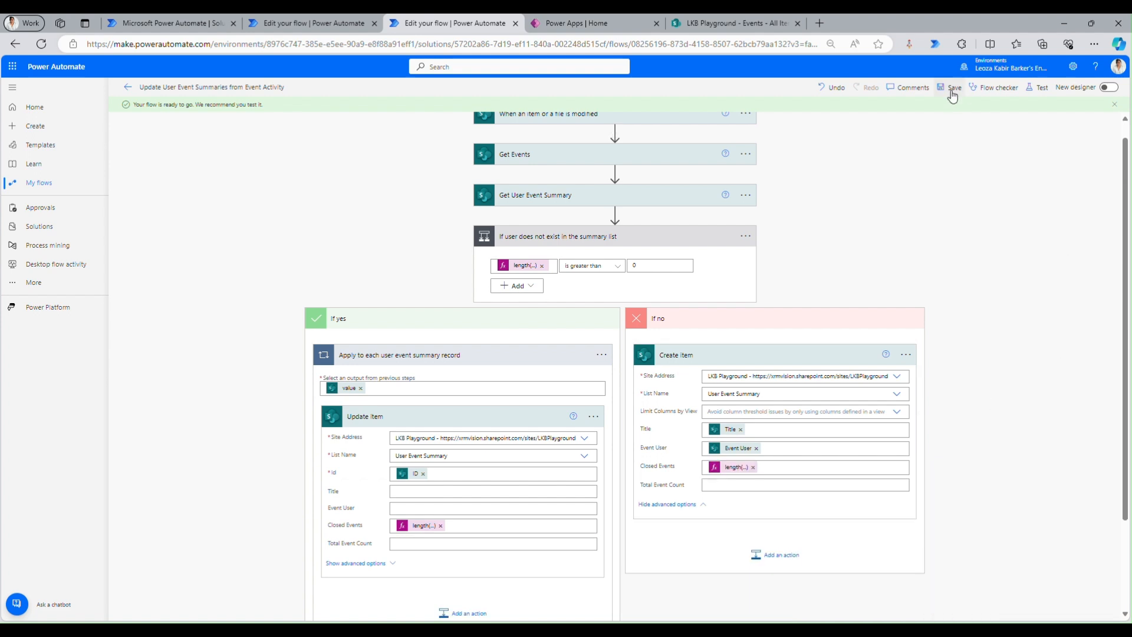
left_click(951, 88)
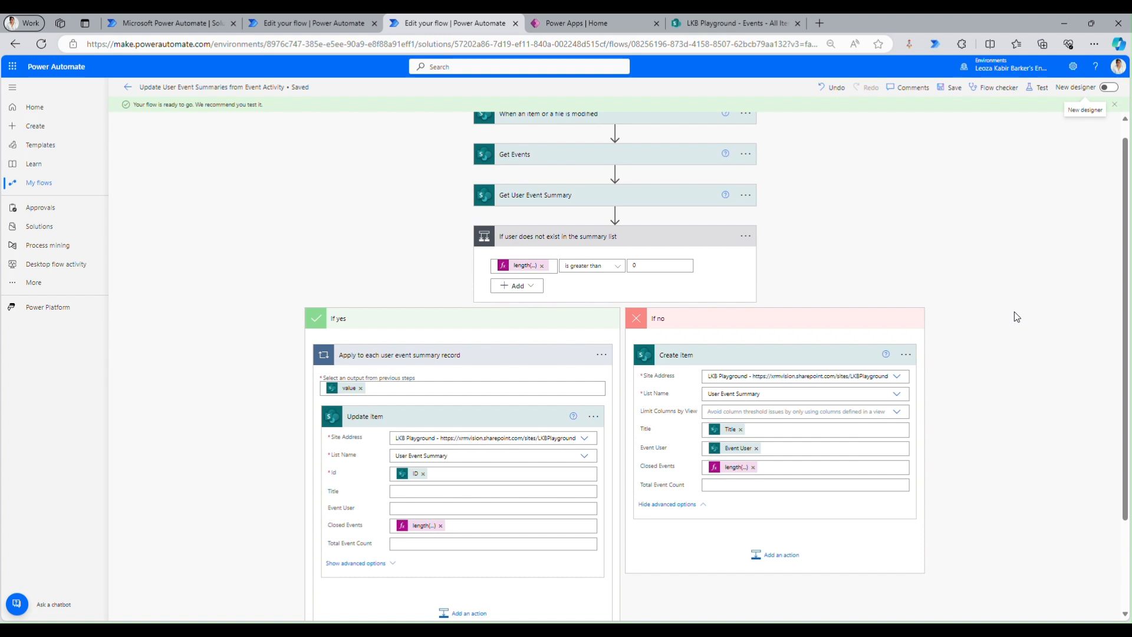
Switch to the SharePoint Events list and set the "User attended training" event's Status to Closed
left_click(719, 17)
left_click(542, 249)
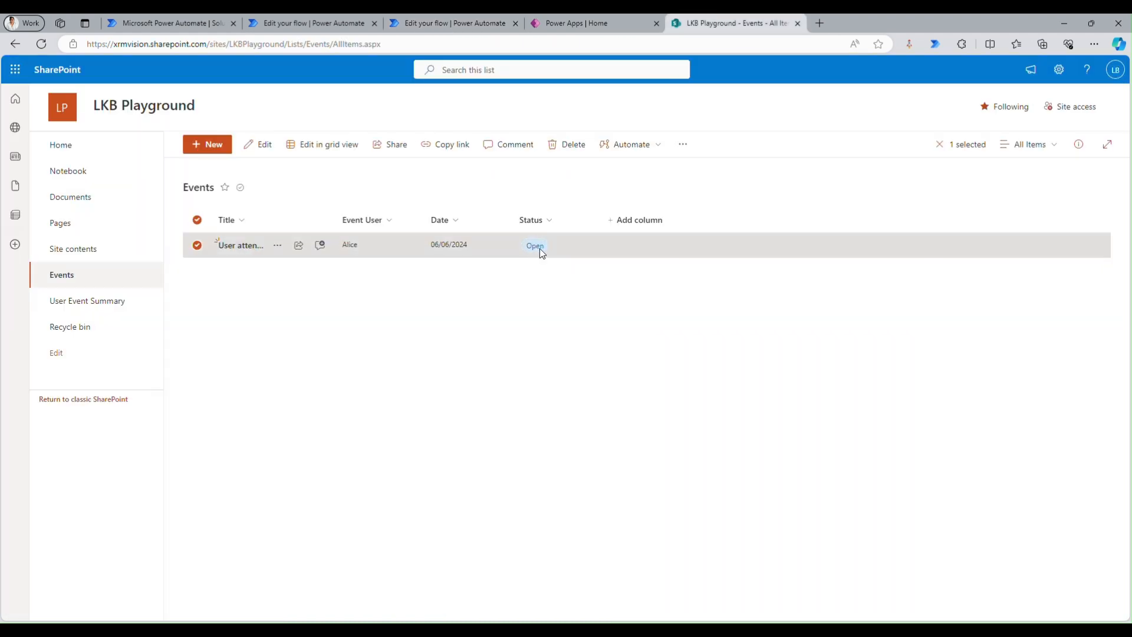
left_click(530, 246)
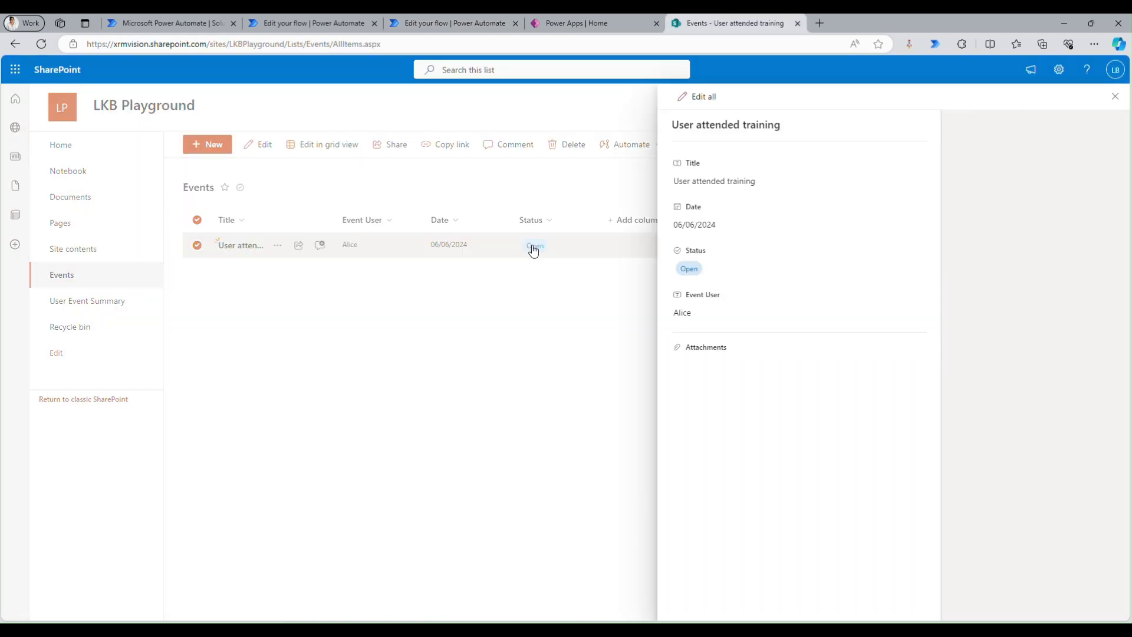
left_click(709, 269)
left_click(696, 324)
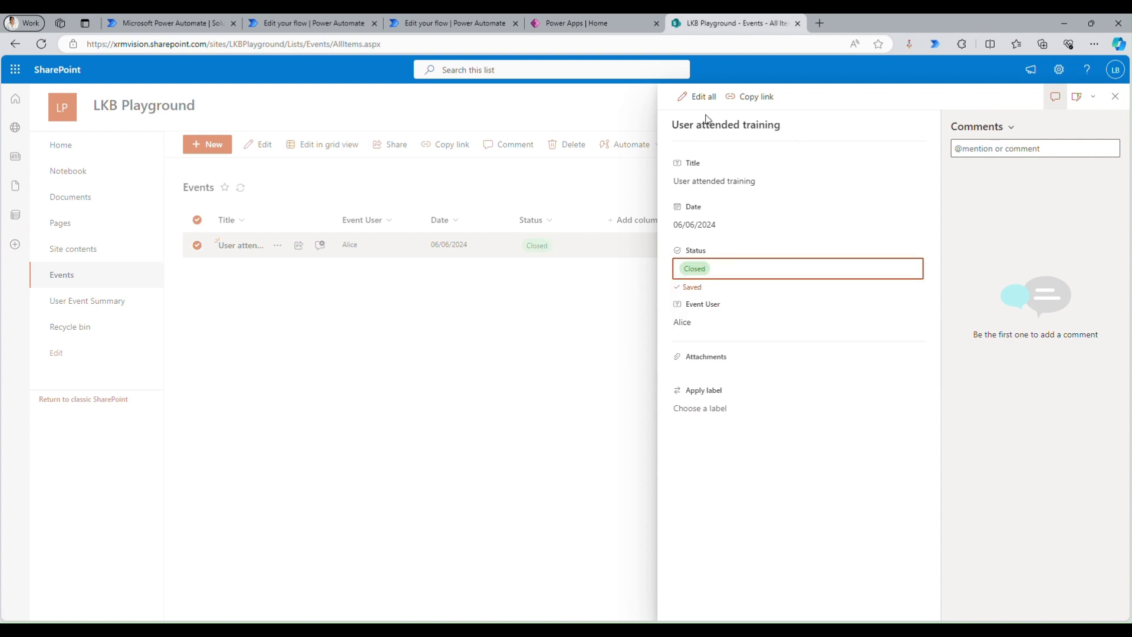
left_click(1115, 96)
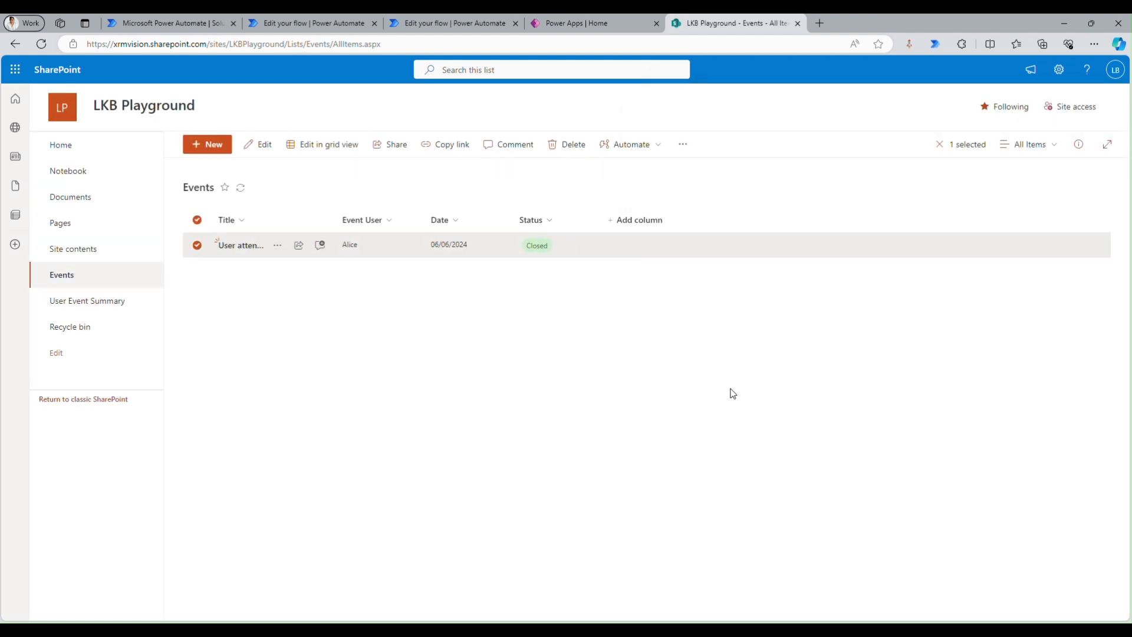
left_click(197, 245)
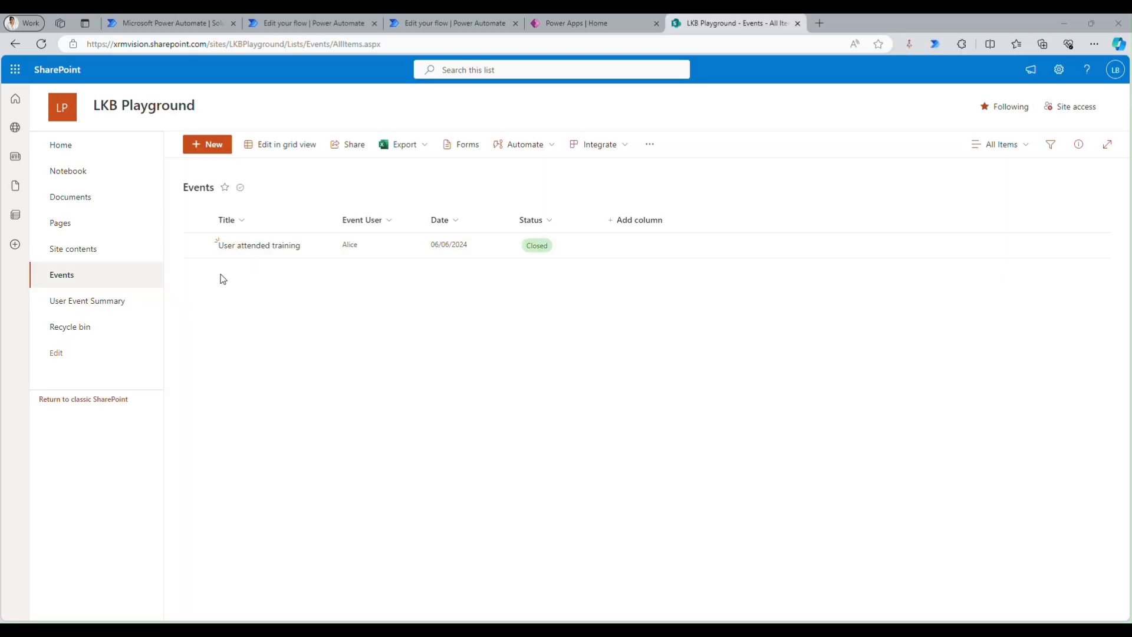
Create an Events item titled "User started a new project" dated 6/18/2024 with status Open, and enter the event user's name
left_click(207, 144)
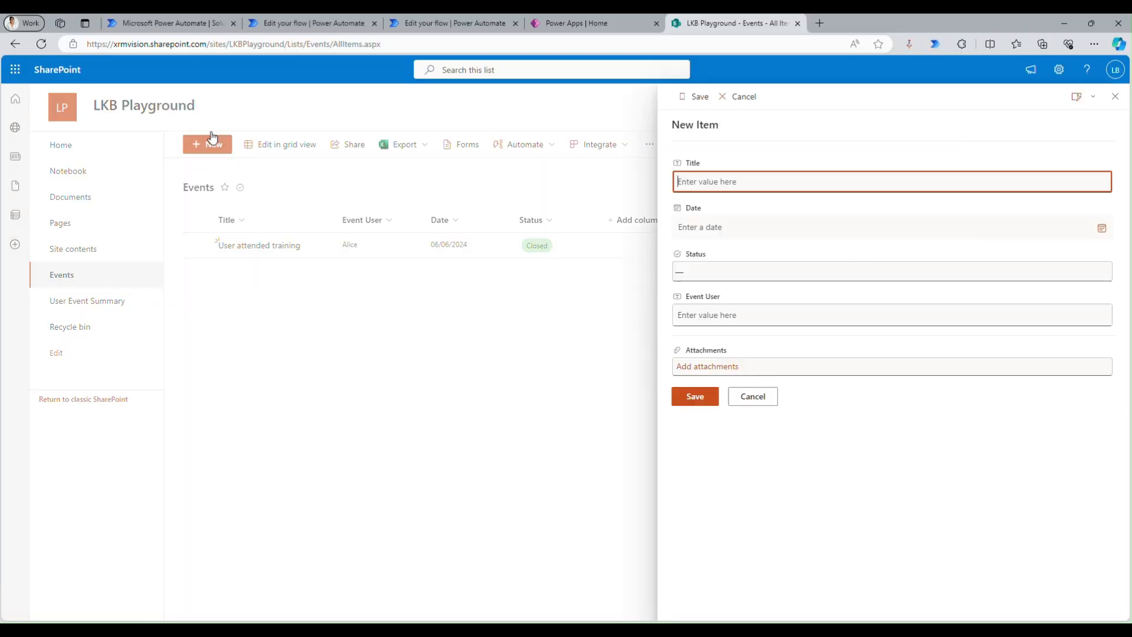
type("Bob")
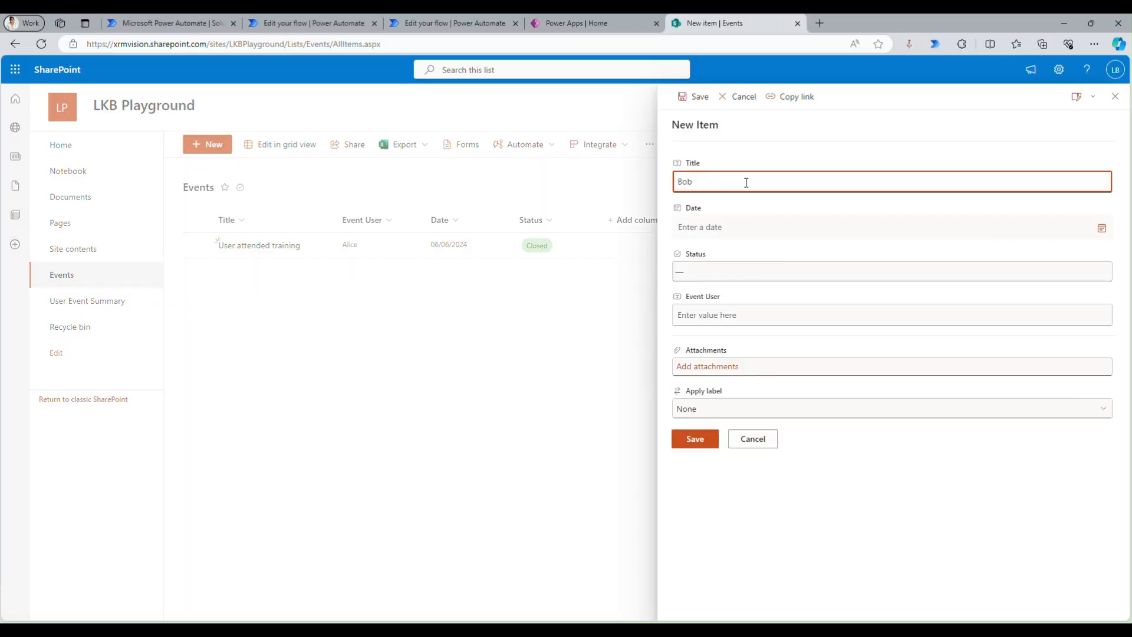
left_click(741, 228)
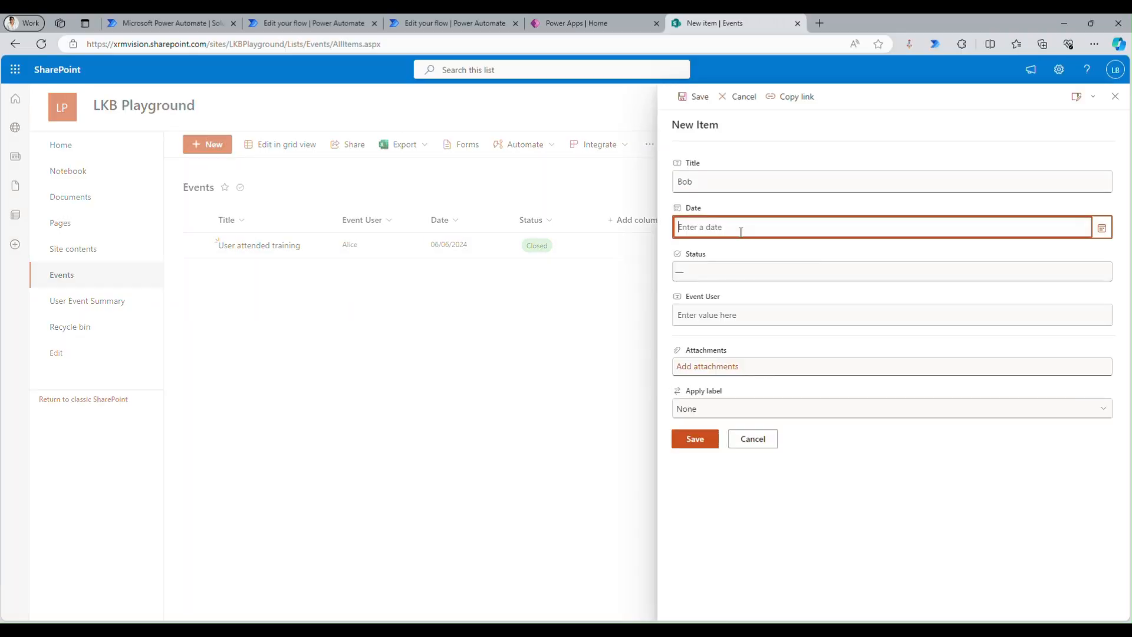
left_click(1101, 234)
left_click(715, 326)
left_click(700, 270)
left_click(706, 303)
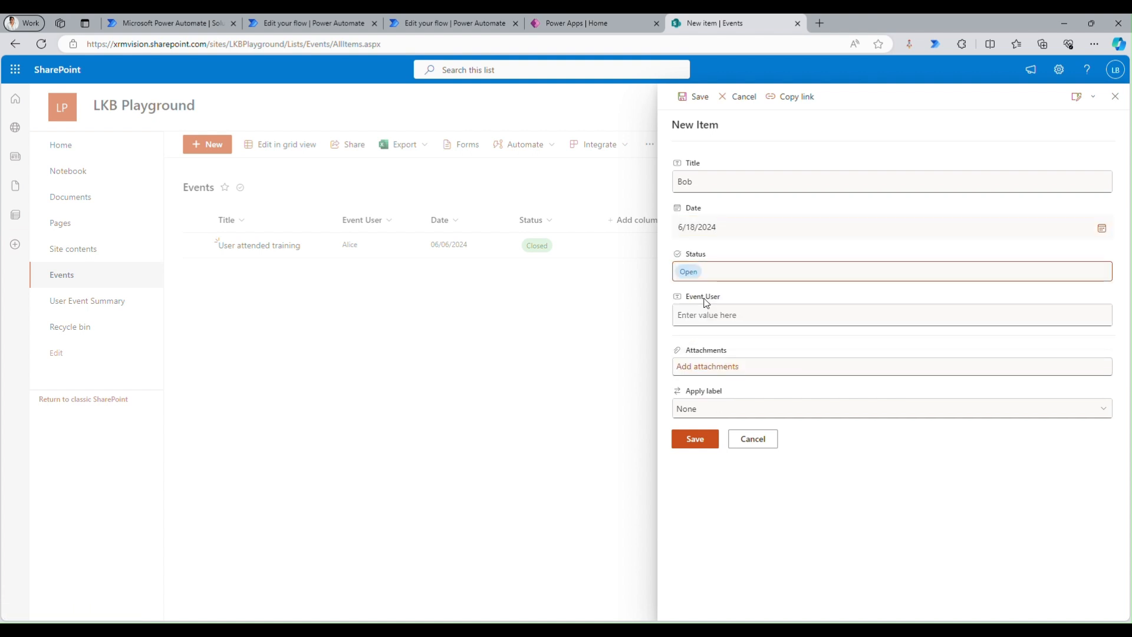
left_click(705, 315)
type("Bob")
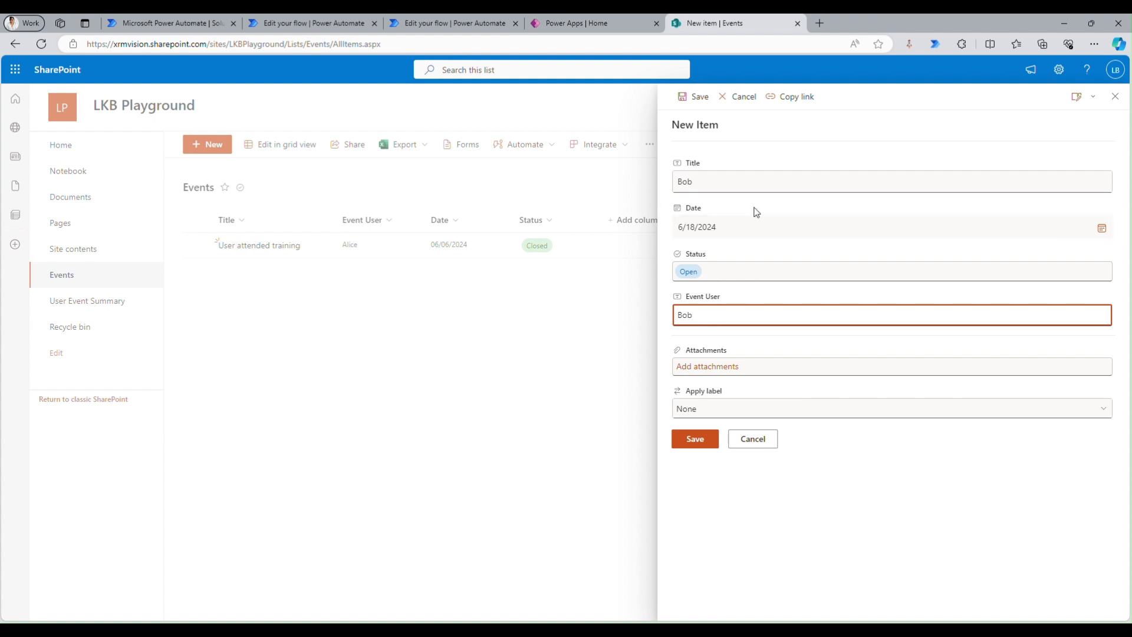
double_click(733, 183)
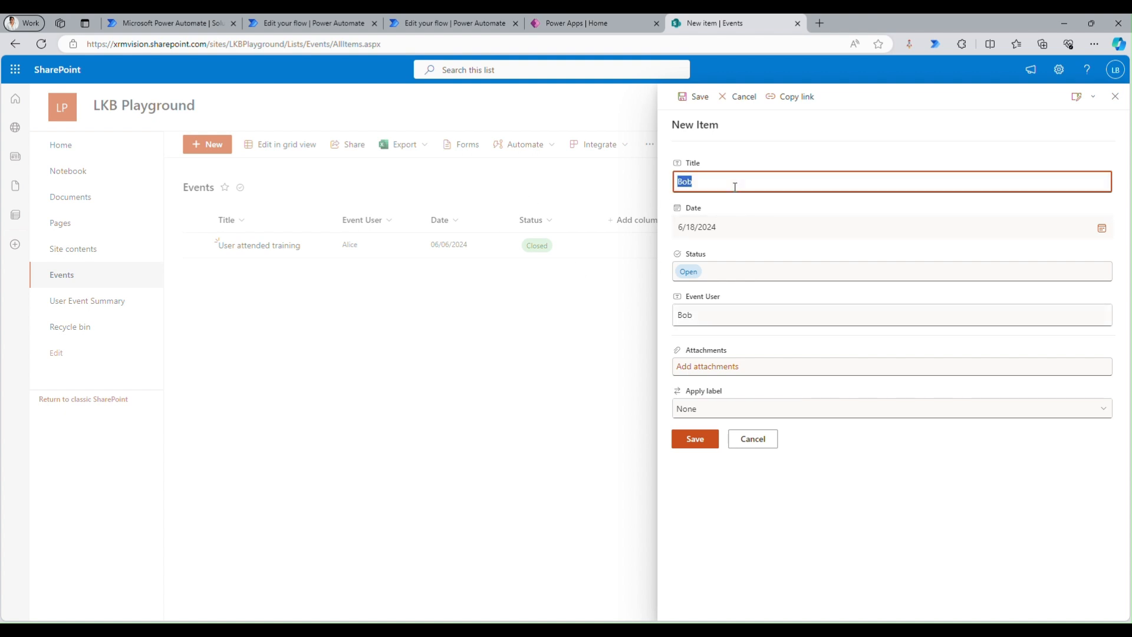
type("User started a new project")
left_click(695, 438)
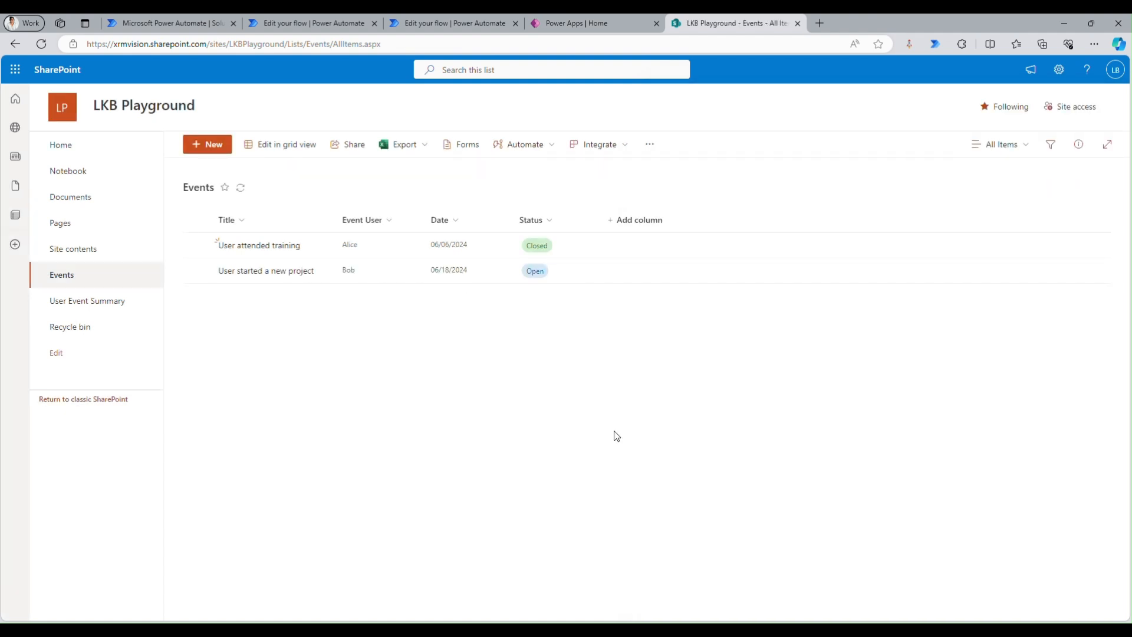
Create an Events item titled "User completed a task" dated 6/28/2024 with status Open, and enter the event user's name
left_click(207, 144)
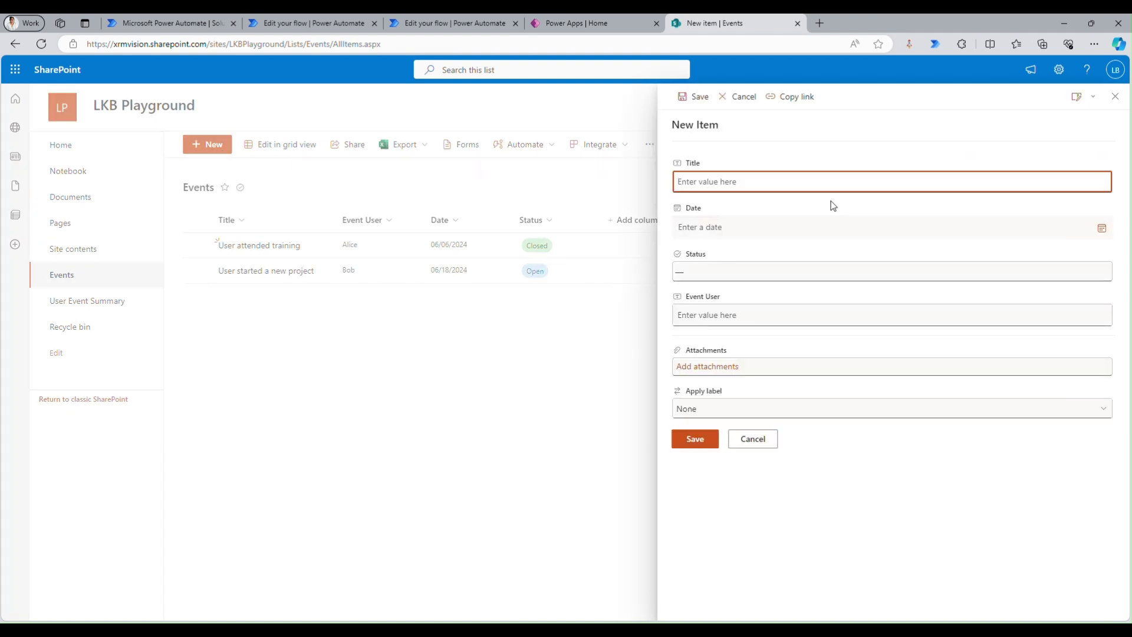
type("User completed a task")
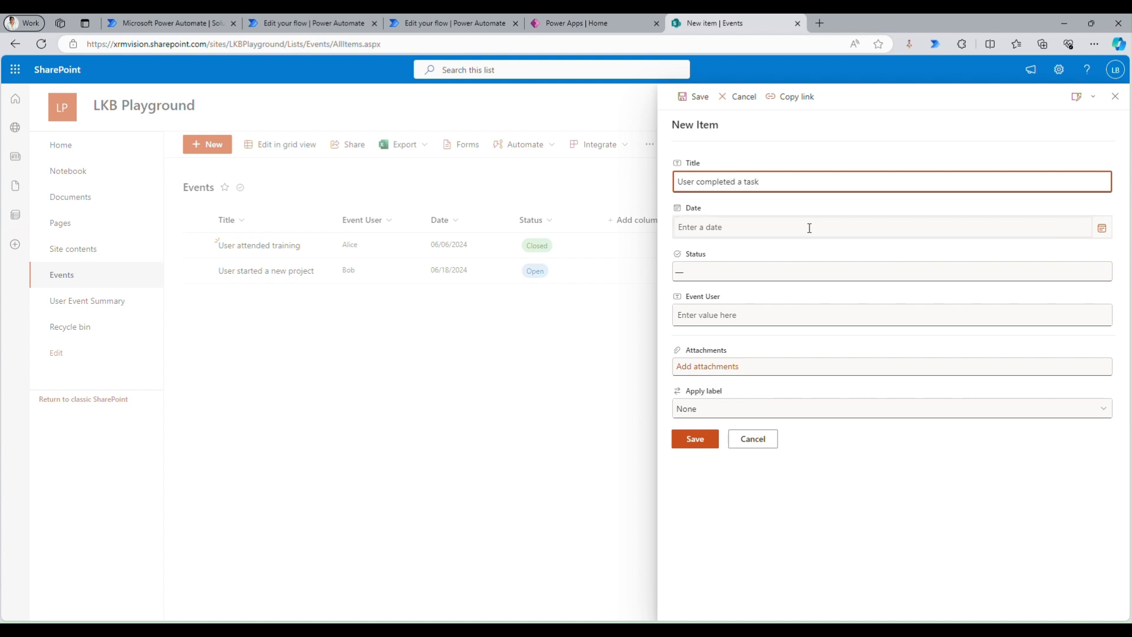
left_click(808, 228)
left_click(1101, 229)
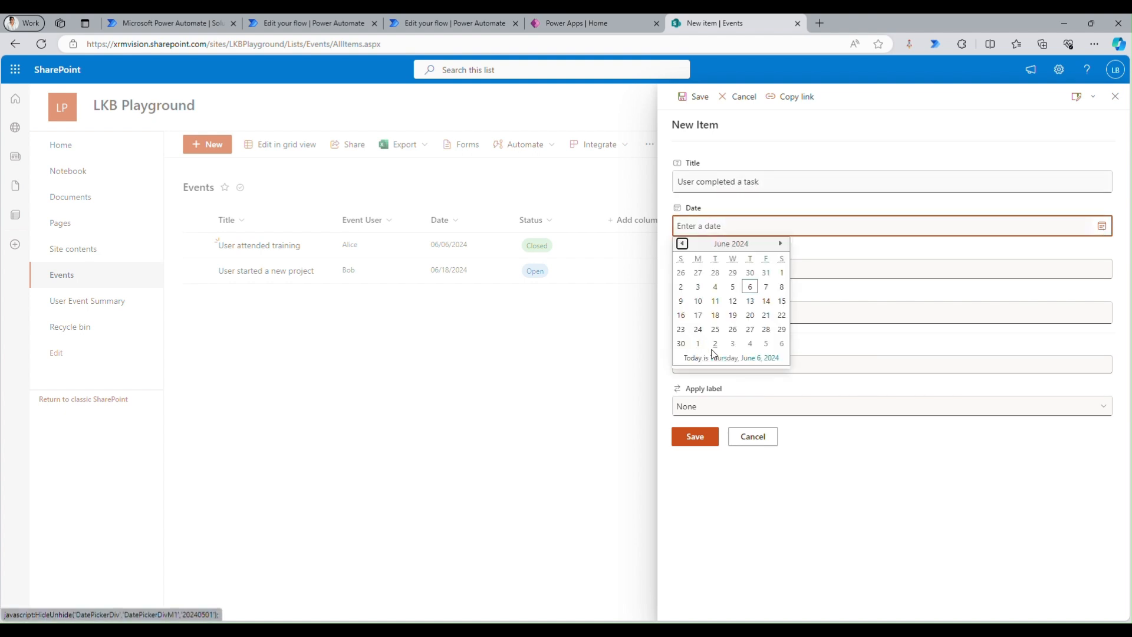
left_click(766, 328)
left_click(738, 274)
left_click(725, 312)
left_click(727, 315)
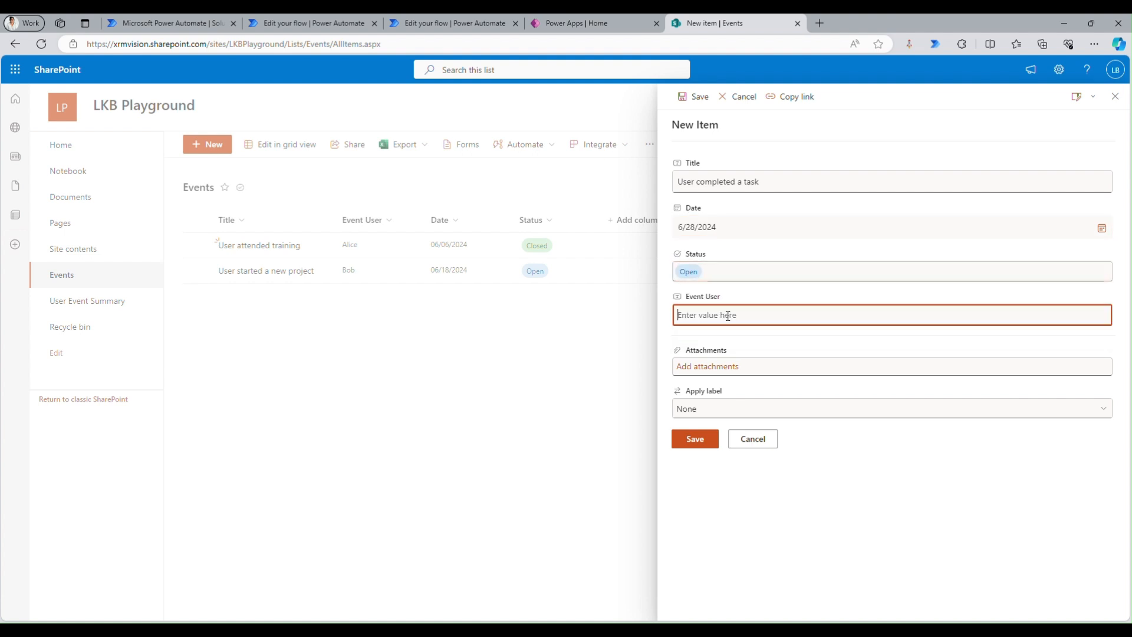
type("Alice")
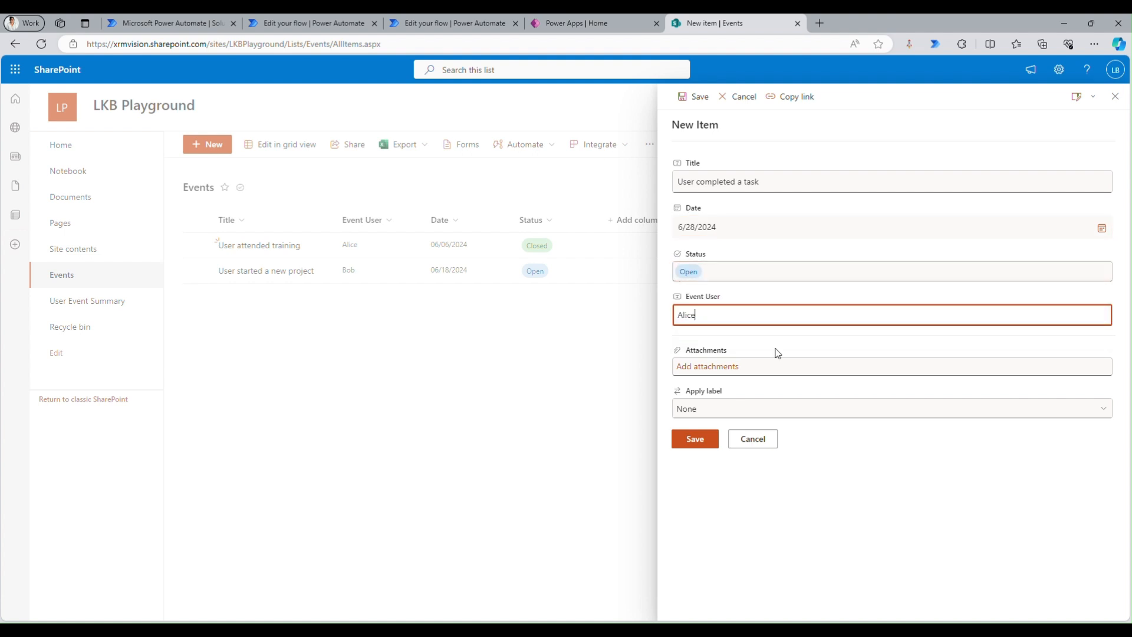
left_click(695, 439)
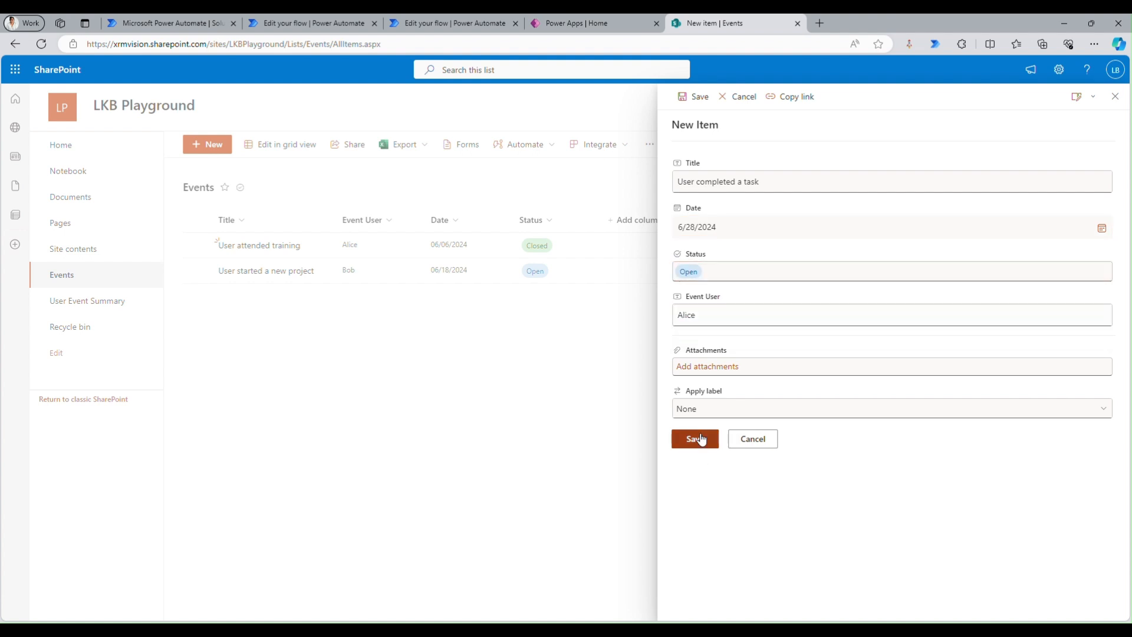
Create an Events item titled "User is reviewing documents" dated 6/21/2024 with status Open, and enter the event user's name
left_click(197, 153)
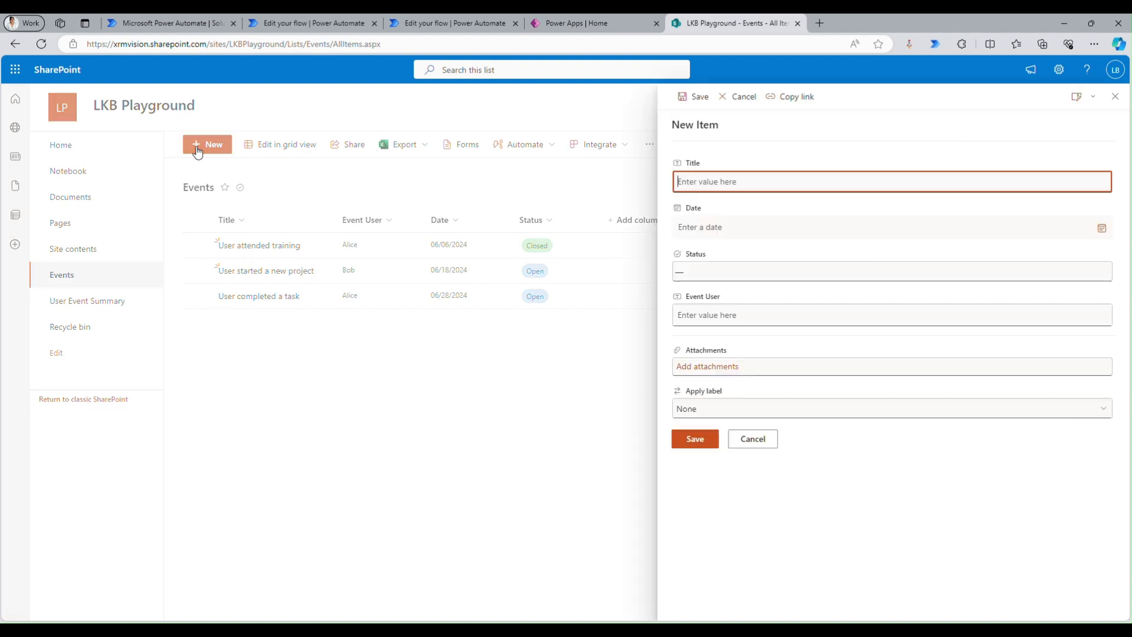
type("Charlie")
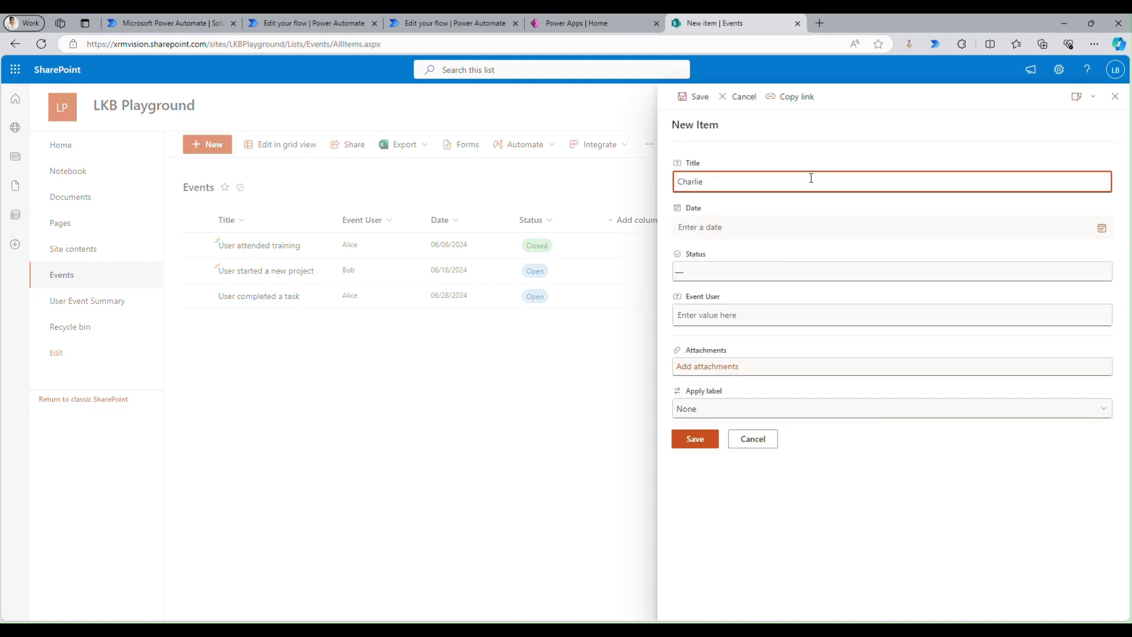
left_click(773, 222)
left_click(1101, 228)
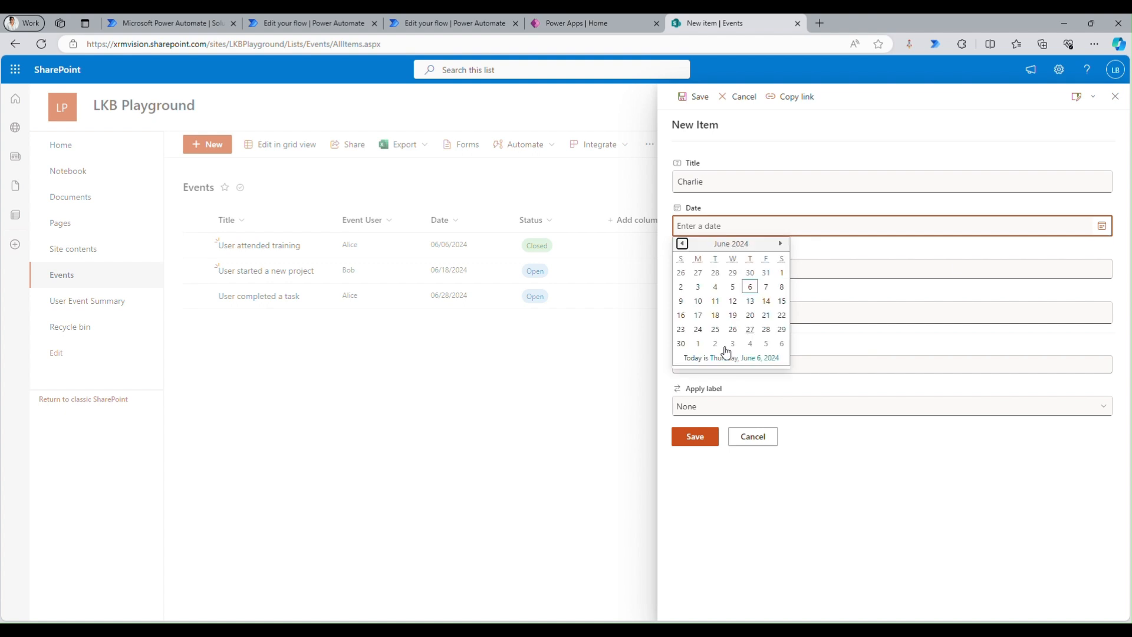
left_click(766, 315)
left_click(736, 273)
left_click(720, 306)
left_click(720, 314)
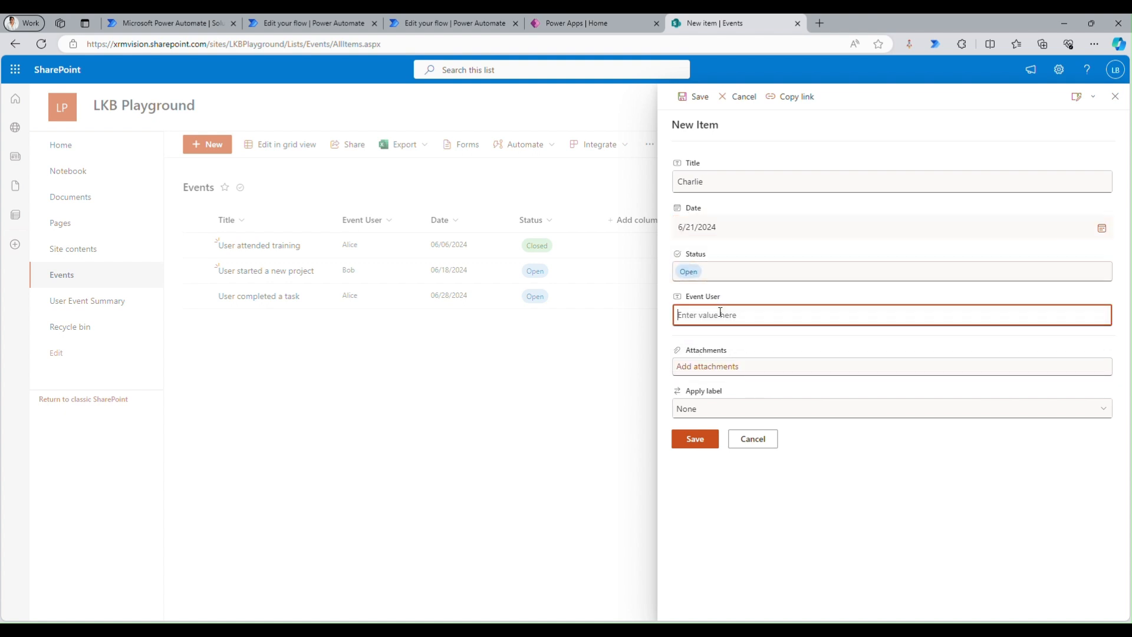
type("Charlie")
double_click(739, 178)
type("User is reviewing documents")
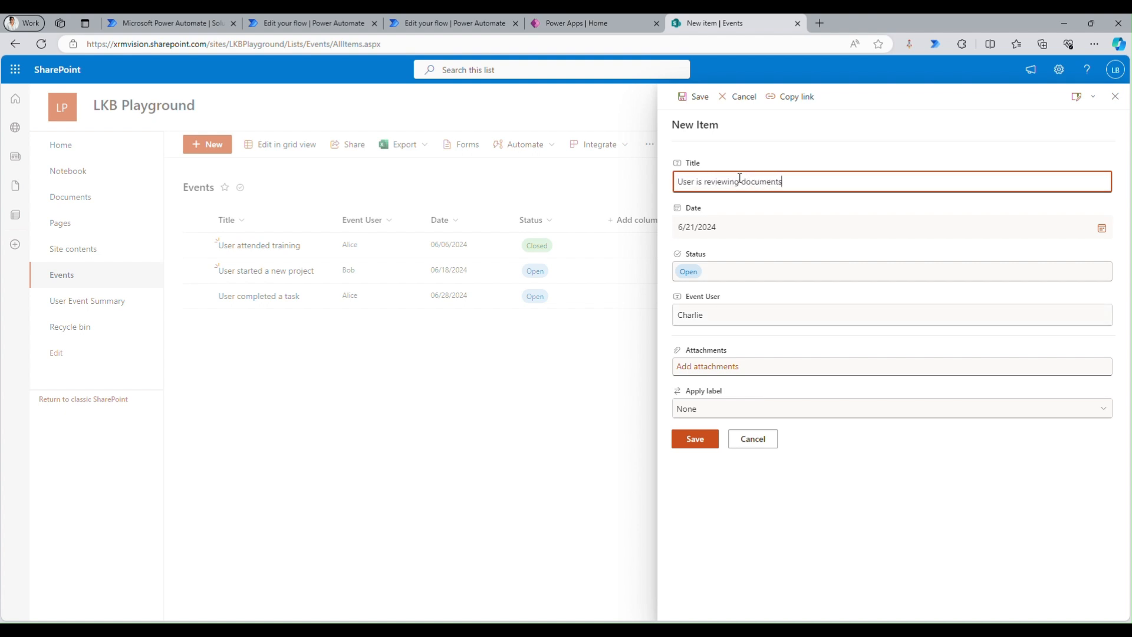
left_click(695, 438)
Switch to Power Automate, open the flow's latest run and examine the full inputs of Get User Event Summary
left_click(436, 30)
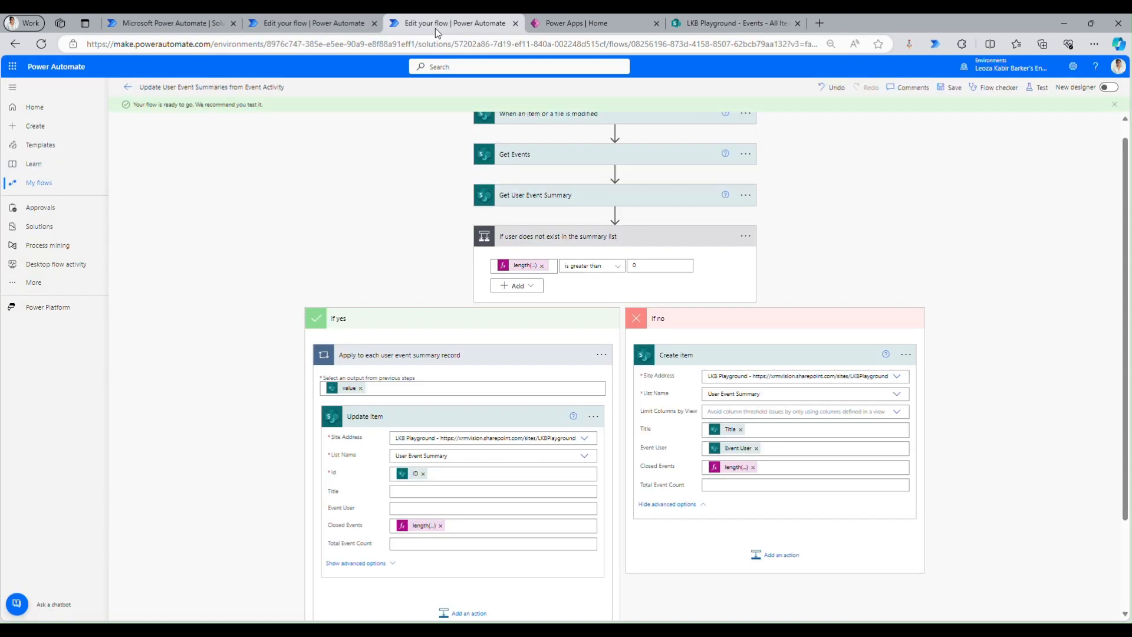
left_click(125, 88)
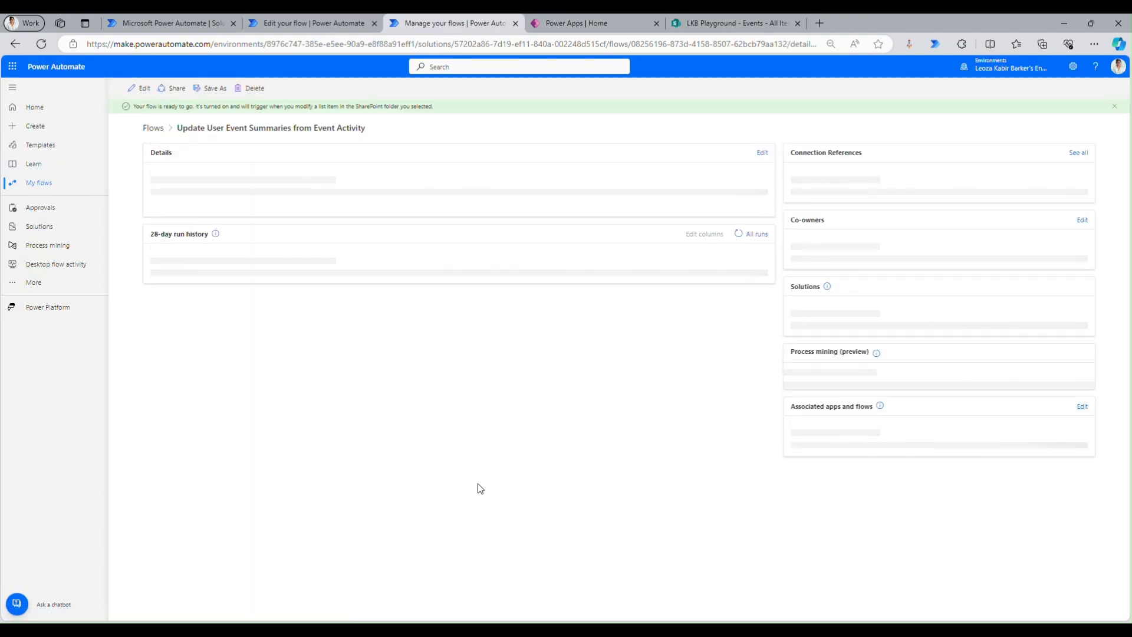
left_click(645, 20)
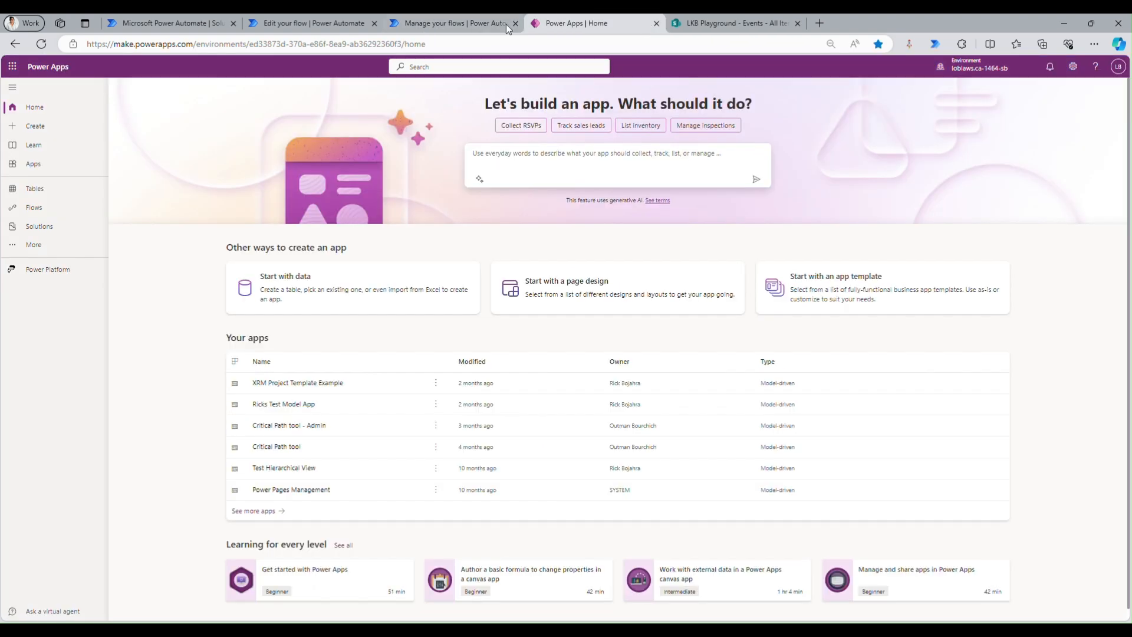
left_click(505, 24)
left_click(197, 390)
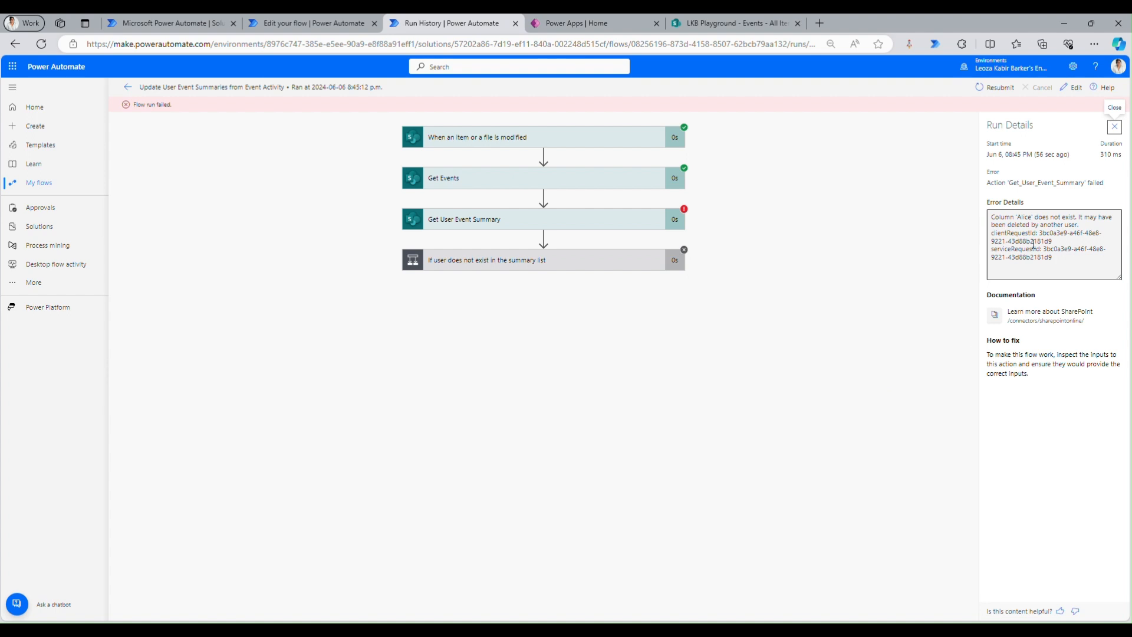
left_click(597, 226)
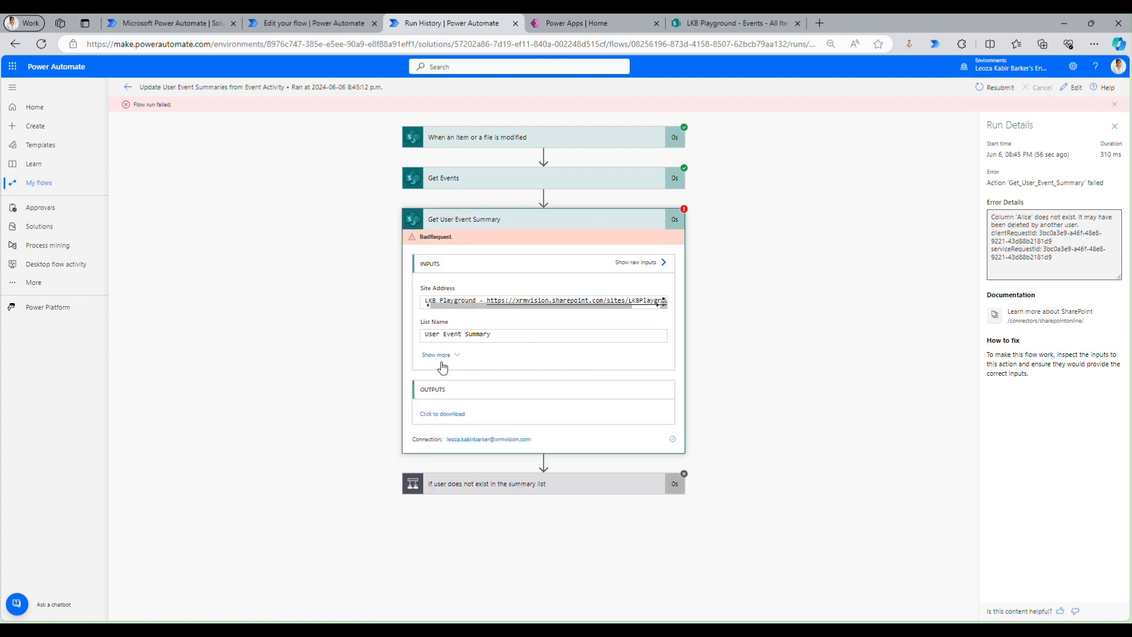
left_click(439, 355)
Edit the flow to enclose the Event User value in Get User Event Summary's filter query in single quotes, and save it
left_click(1074, 90)
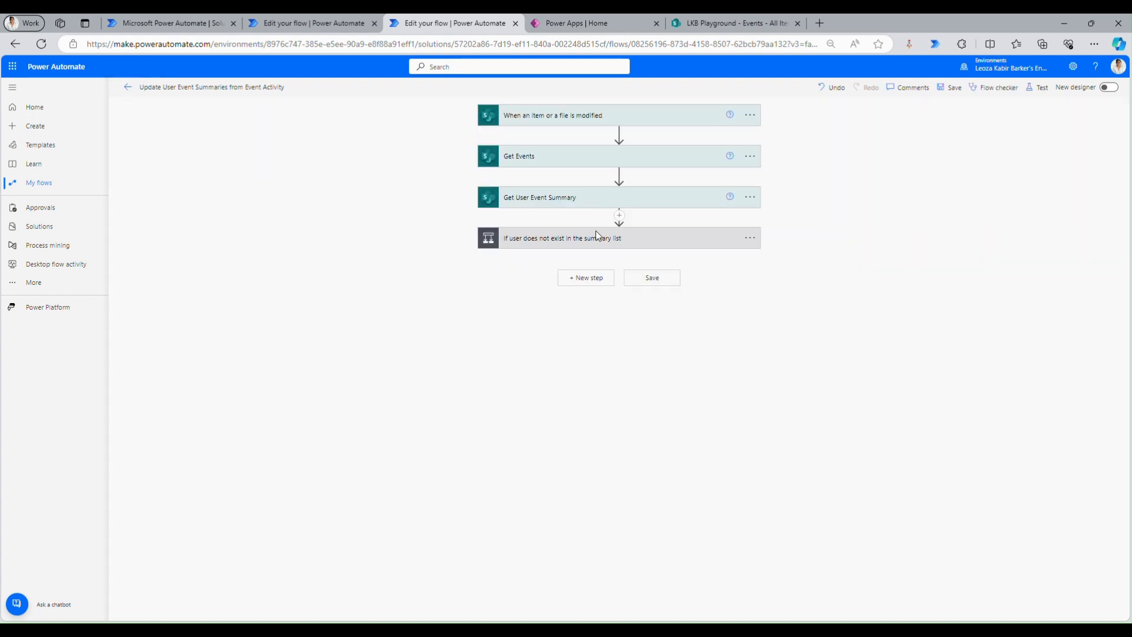
left_click(590, 196)
left_click(512, 291)
left_click(659, 290)
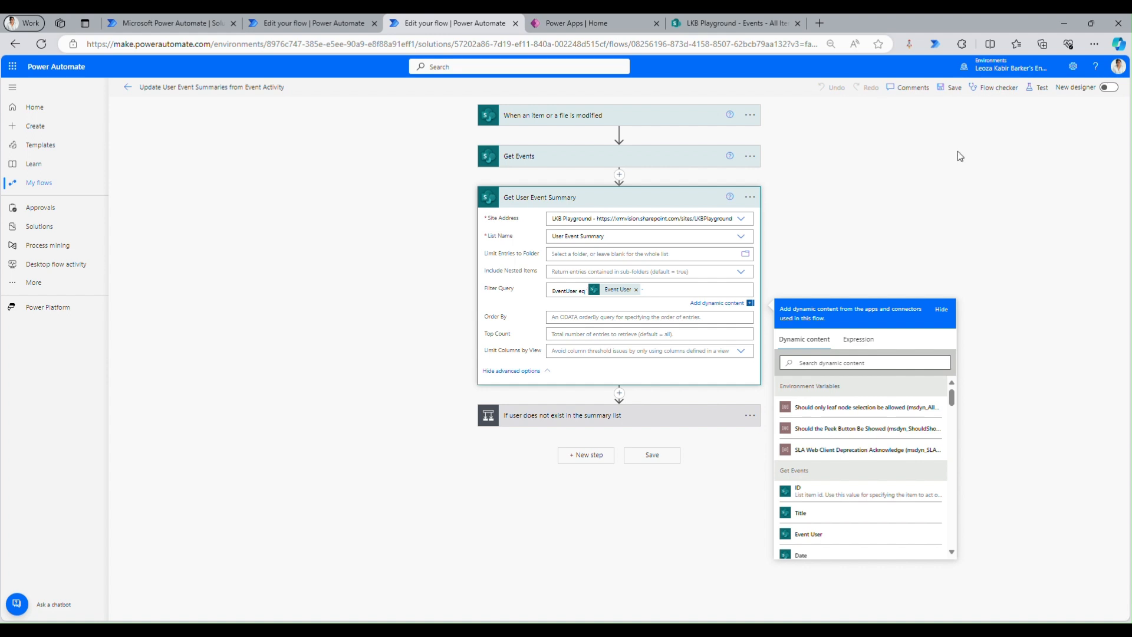
left_click(950, 88)
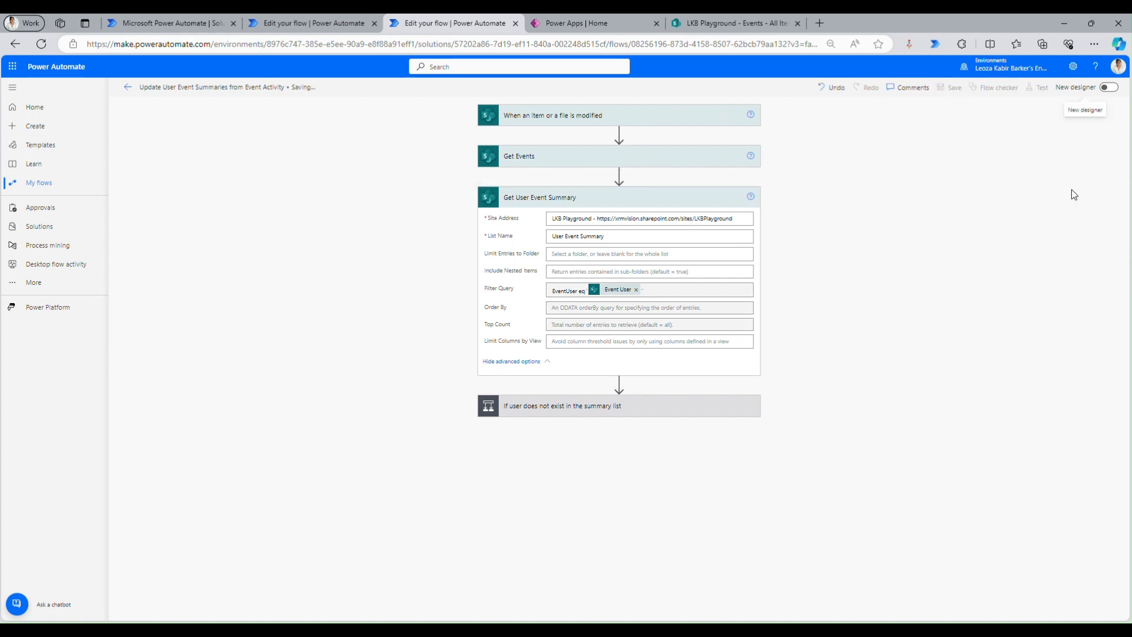
Test the flow automatically with a recently used trigger
left_click(1038, 87)
left_click(978, 147)
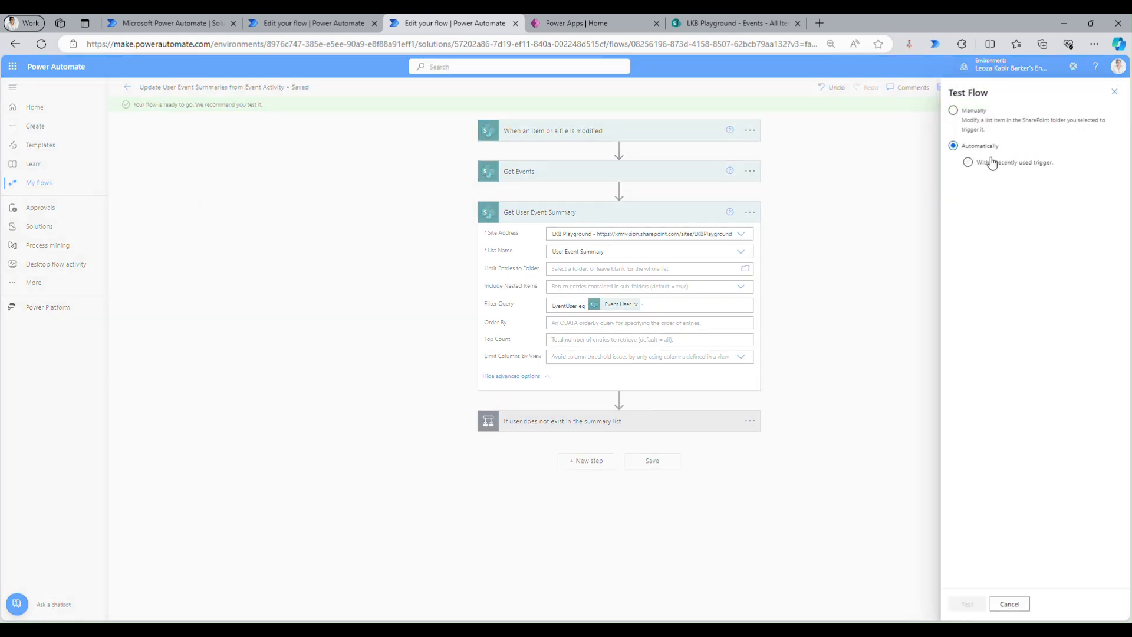
left_click(969, 603)
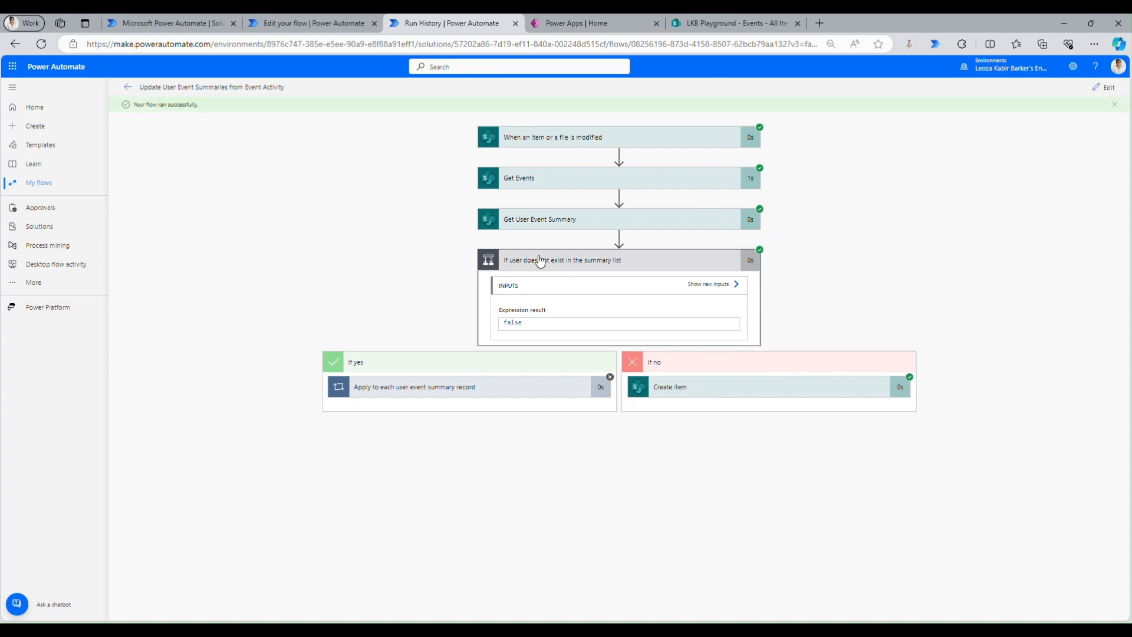
Examine the run's Create item action and check the User Event Summary list in SharePoint
left_click(690, 399)
left_click(725, 23)
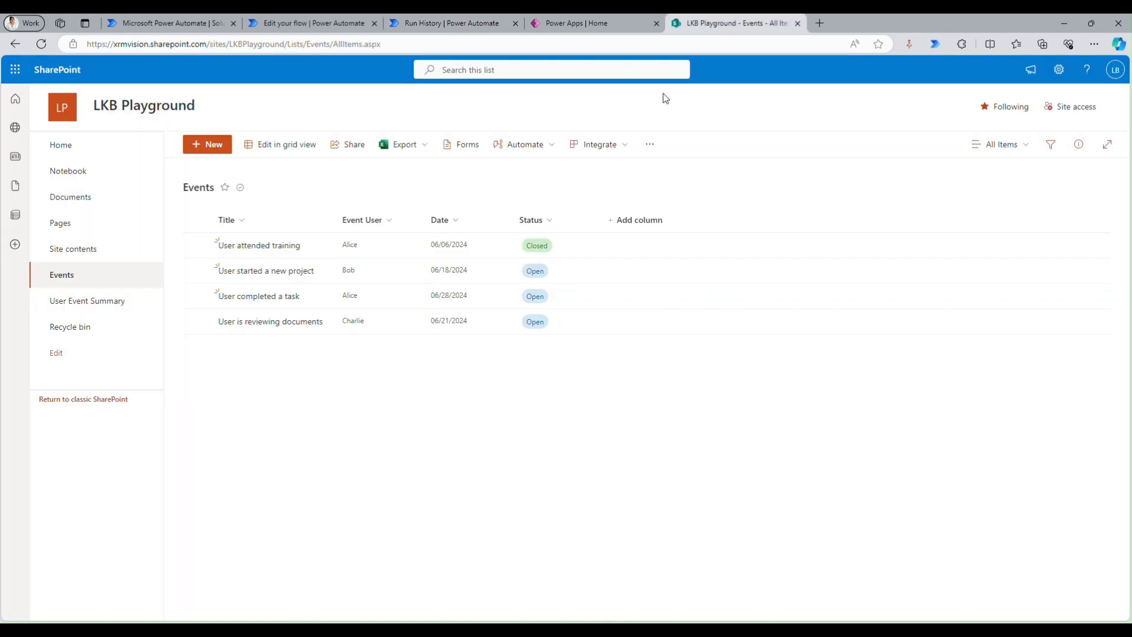
left_click(97, 300)
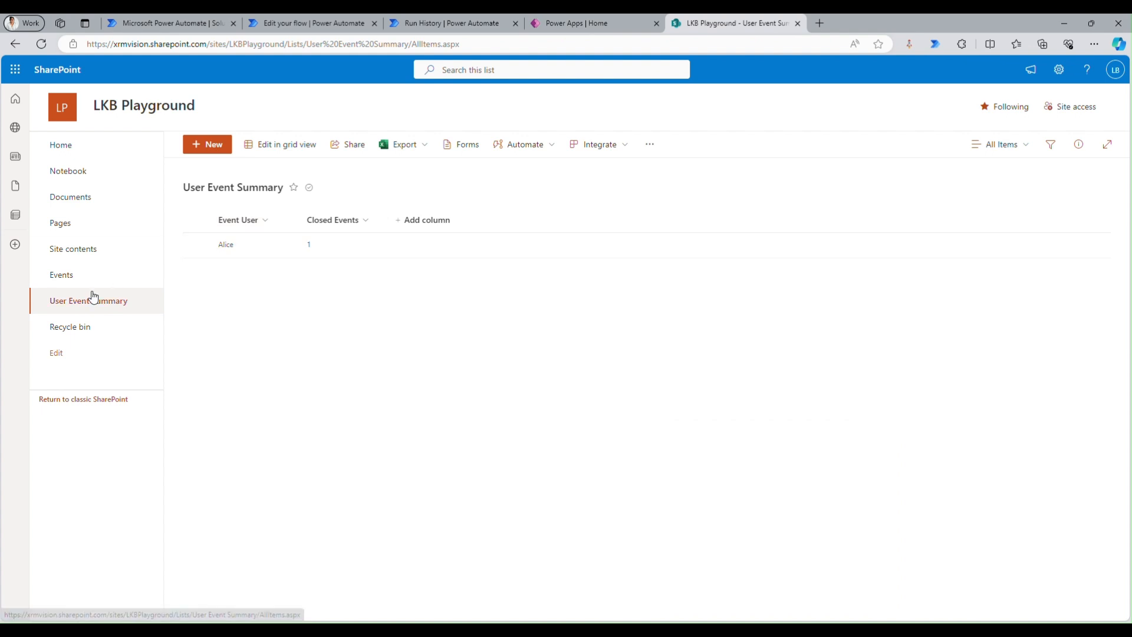
Return to the Events list and set the "User completed a task" event's Status to Closed
left_click(61, 275)
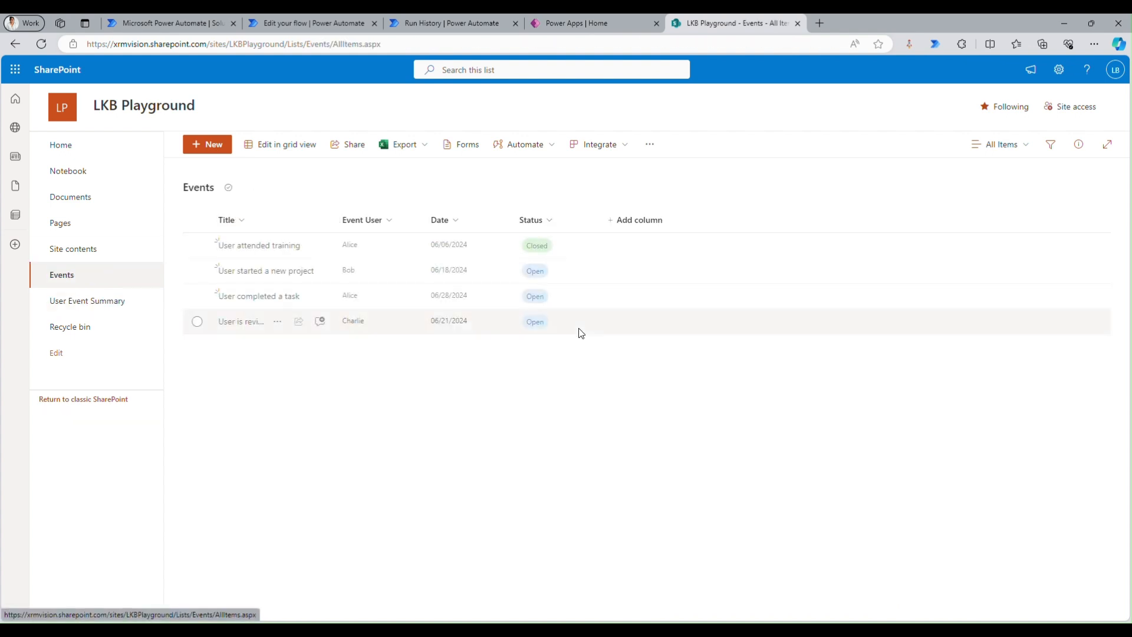
left_click(248, 296)
left_click(712, 323)
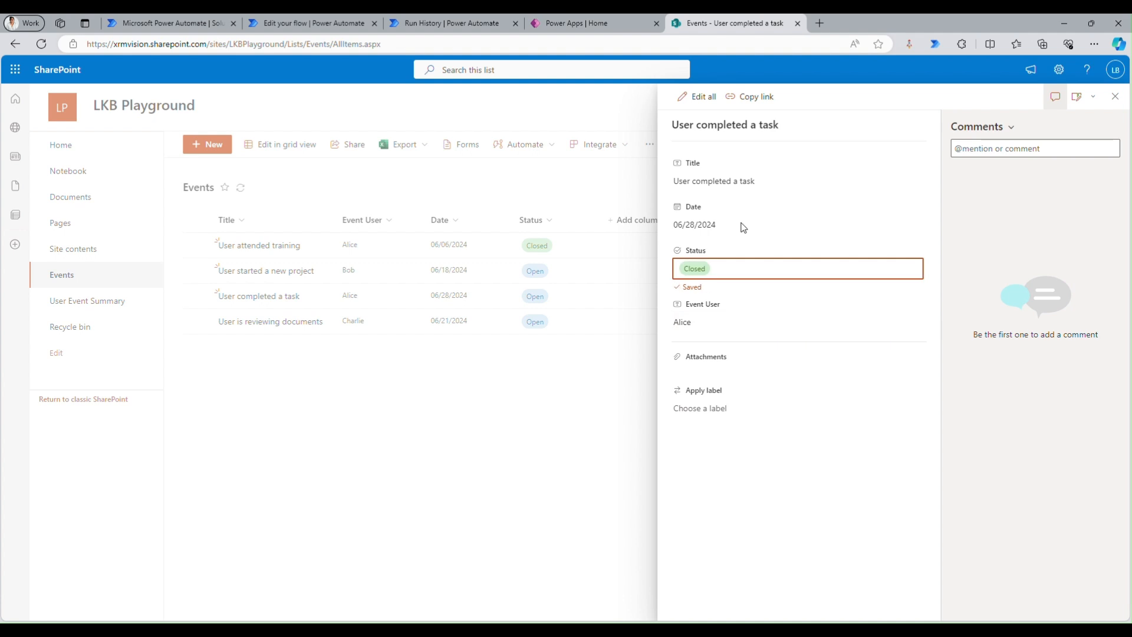
left_click(1115, 96)
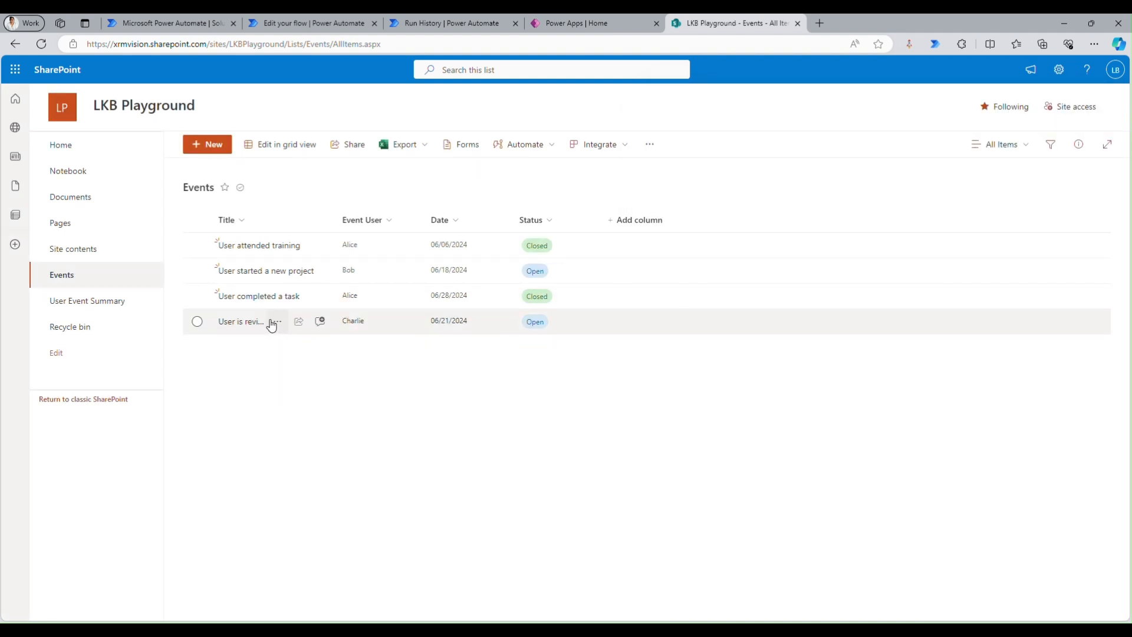
Set the "User is reviewing documents" event's Status to Closed
left_click(270, 322)
left_click(758, 272)
left_click(712, 323)
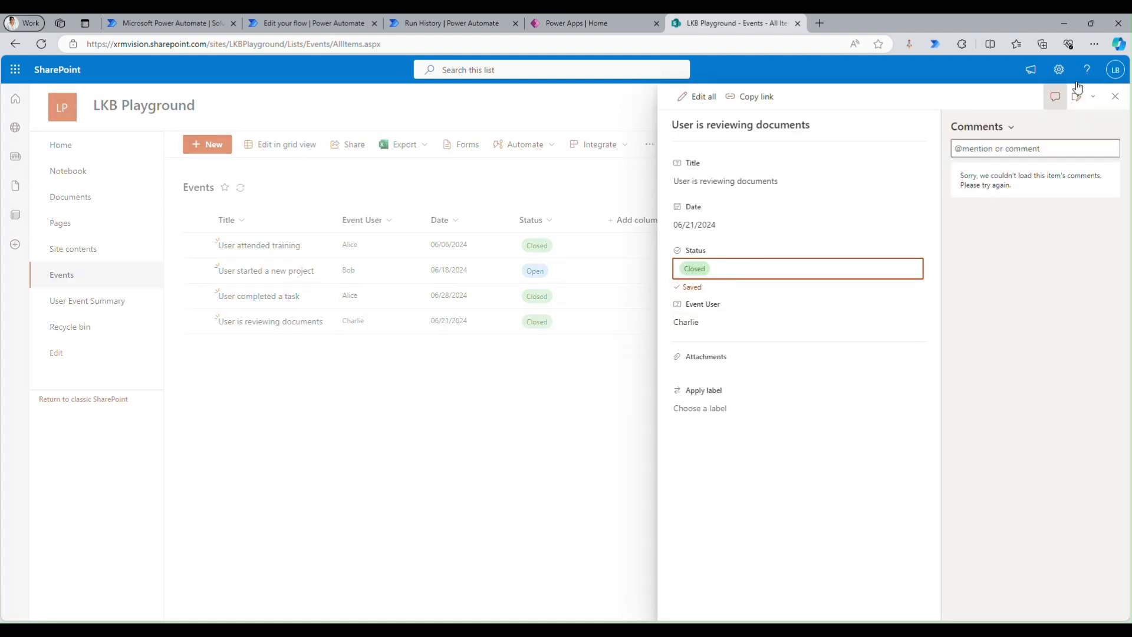
left_click(1115, 96)
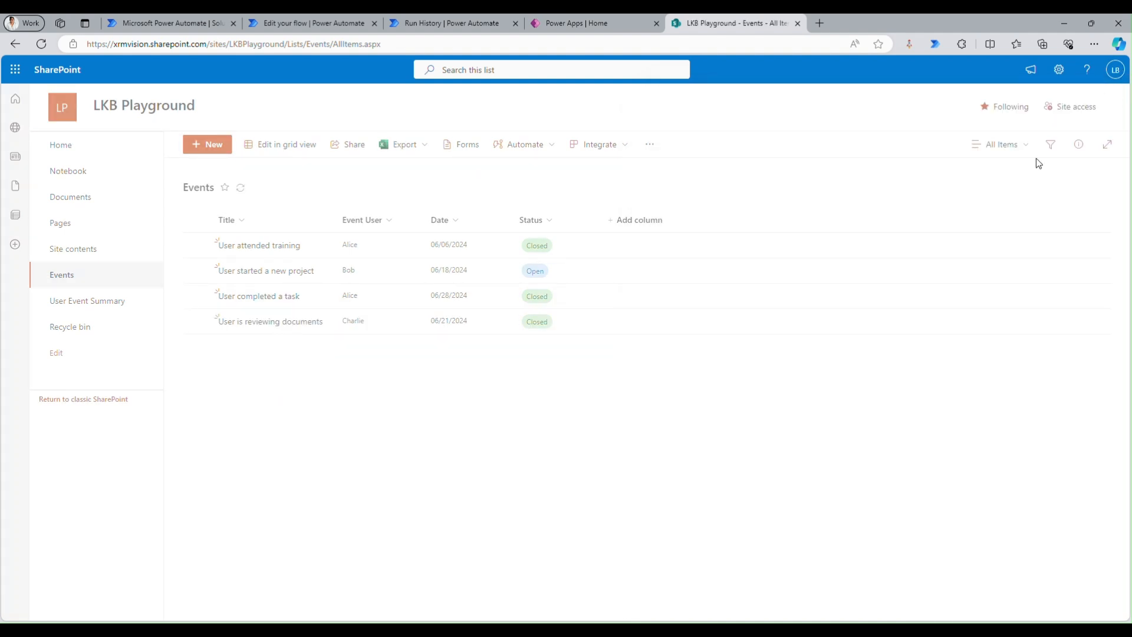
Switch to Power Automate, return to the flow's details page, and refresh the 28-day run history to look for new runs
left_click(586, 18)
left_click(442, 23)
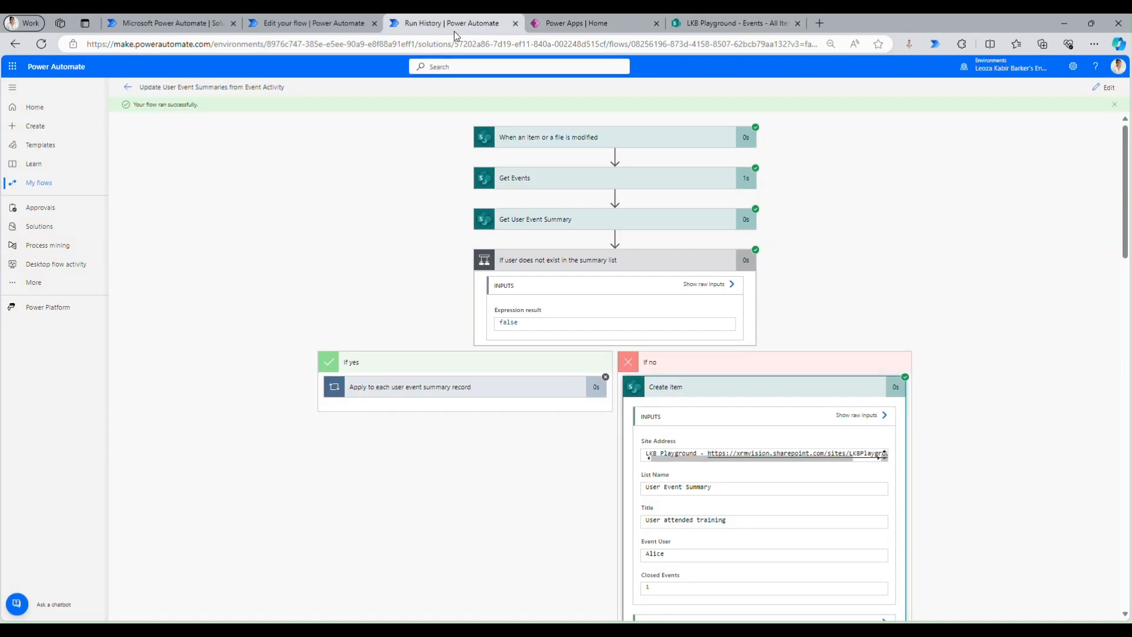
left_click(127, 86)
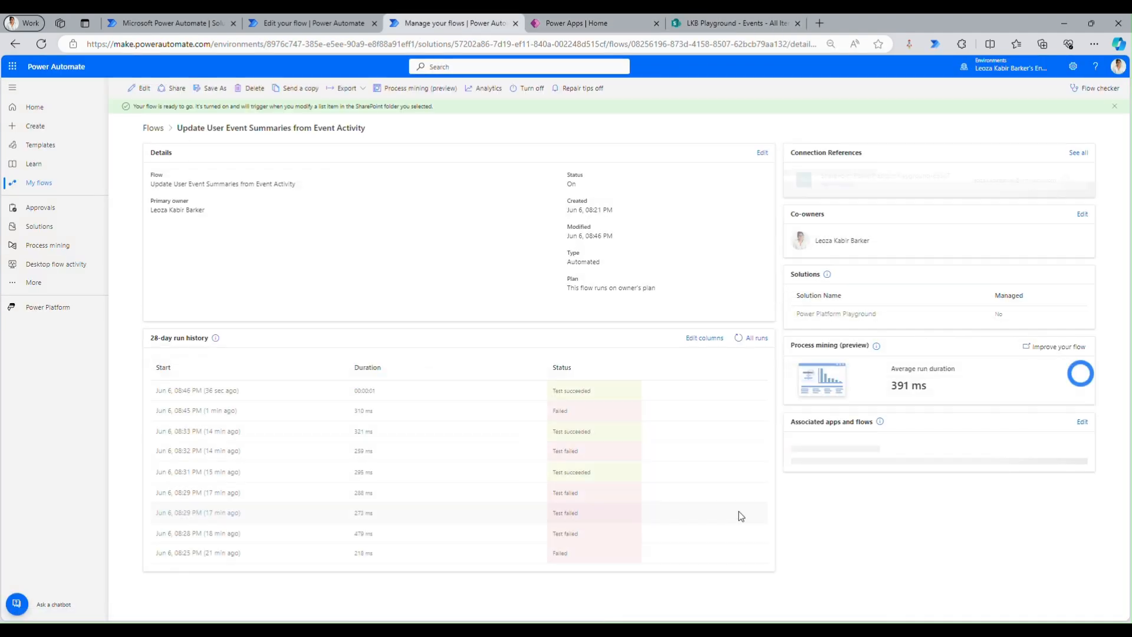
left_click(737, 338)
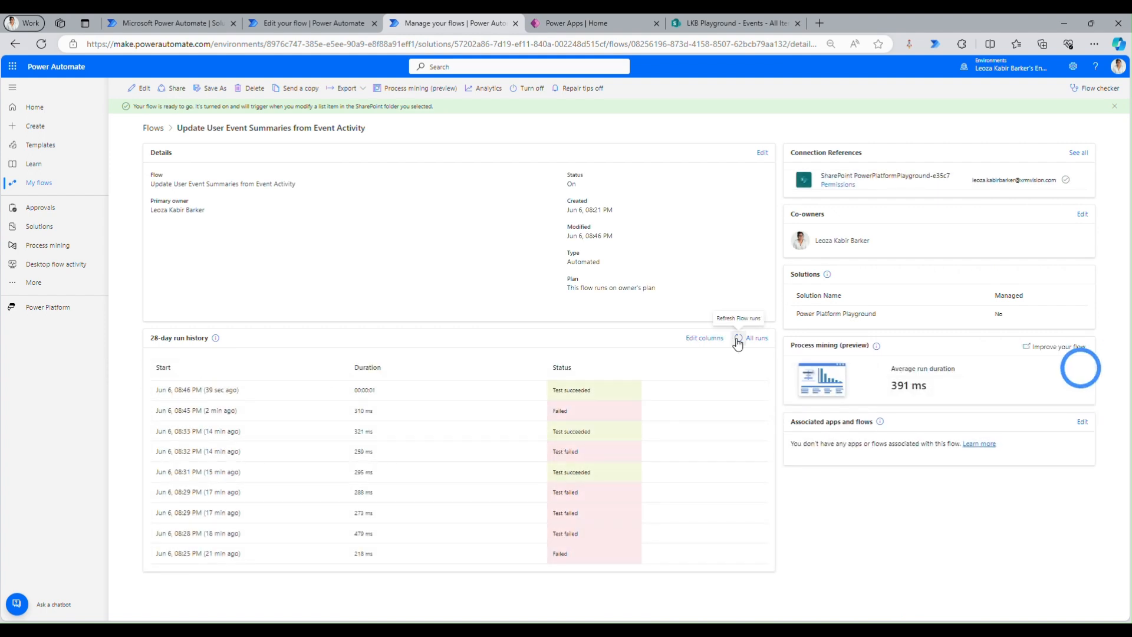
left_click(737, 339)
left_click(737, 339)
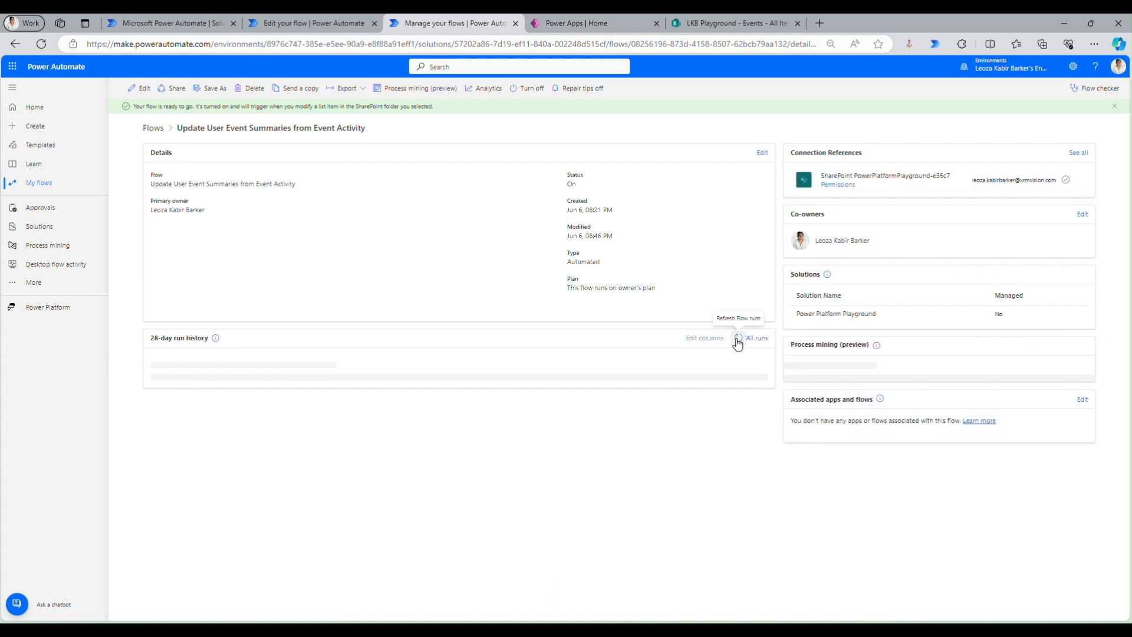
left_click(737, 339)
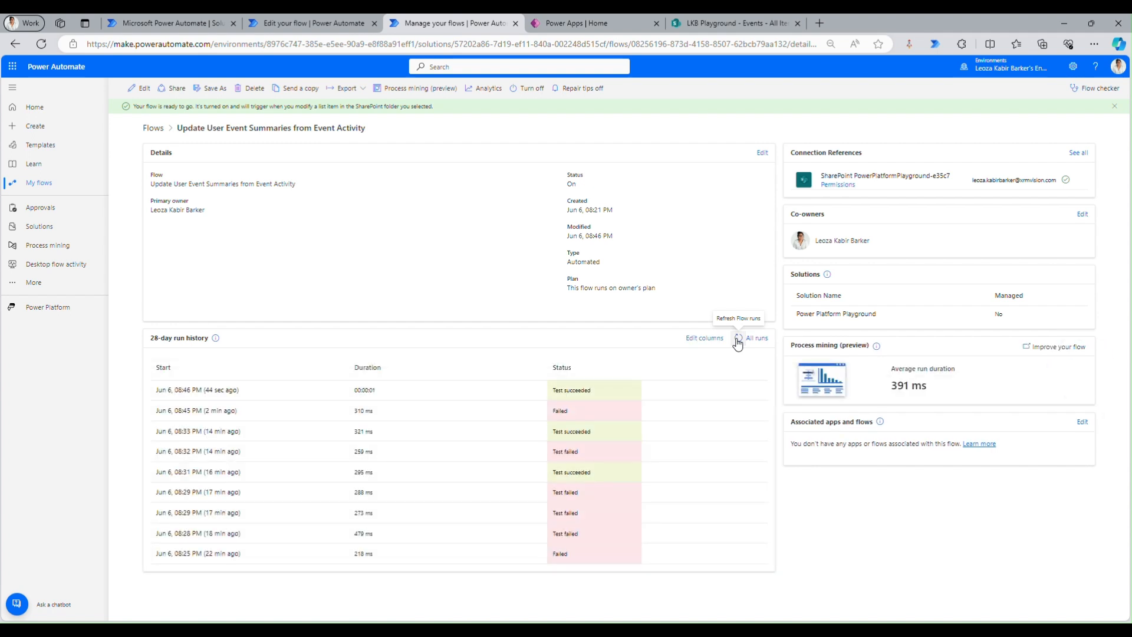
left_click(738, 339)
left_click(738, 338)
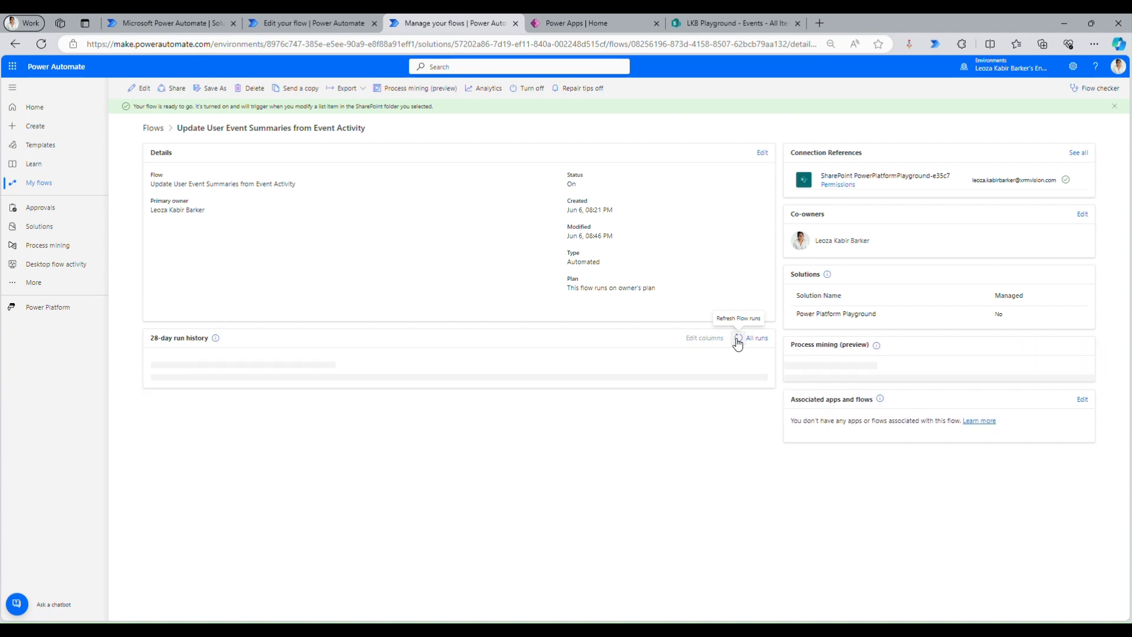
left_click(737, 339)
left_click(738, 339)
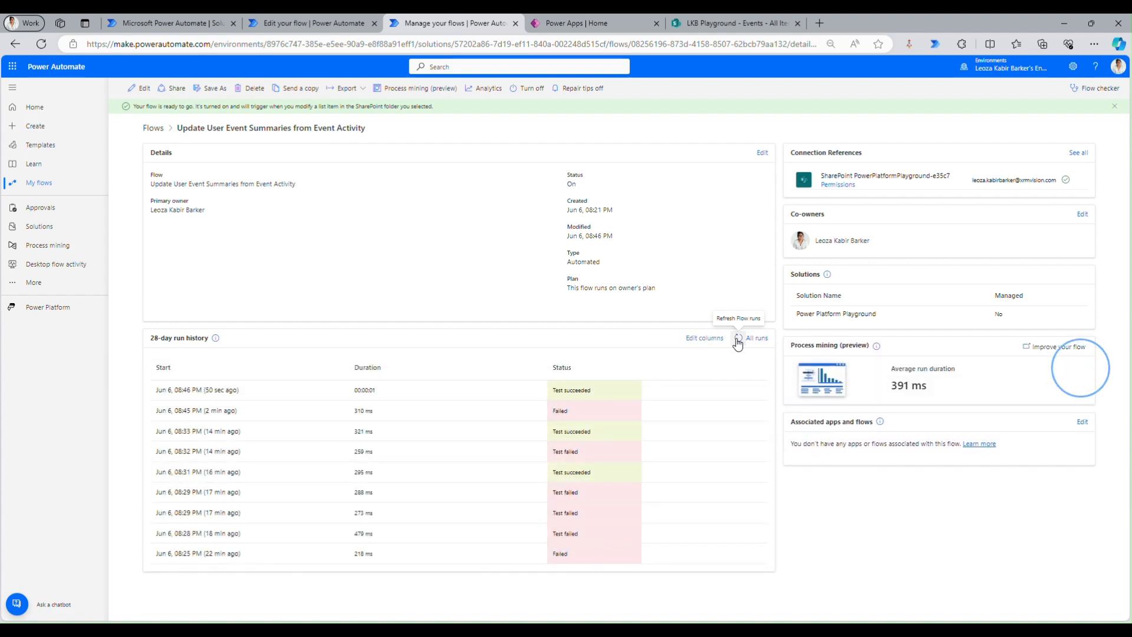
Check the User Event Summary list in SharePoint, and return to Power Automate to refresh the flow's run history again
left_click(718, 19)
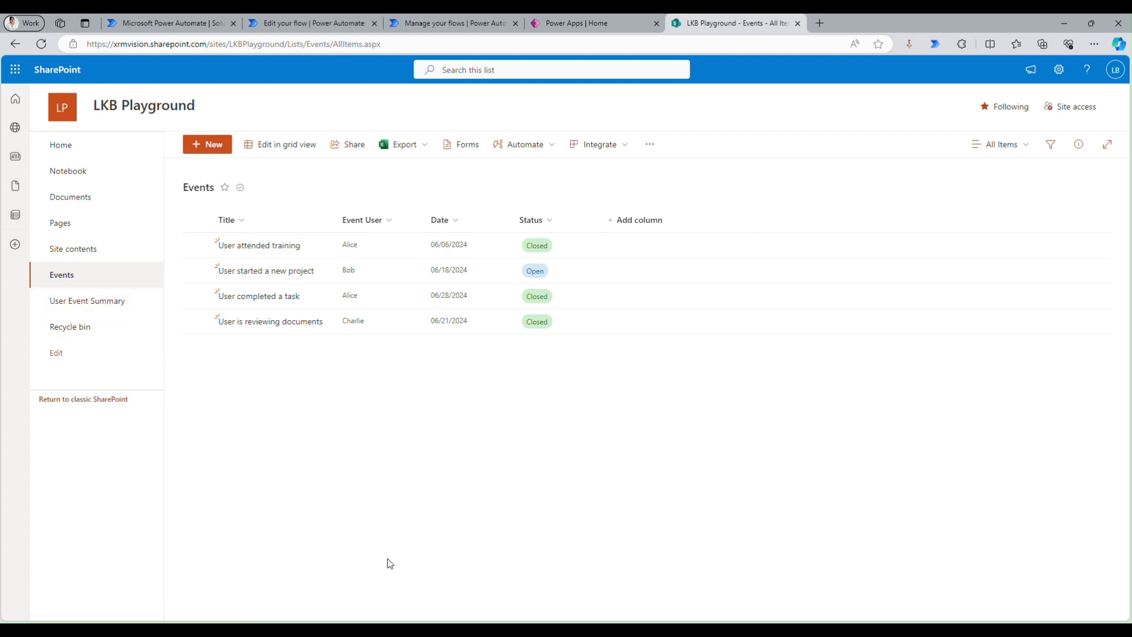
left_click(89, 301)
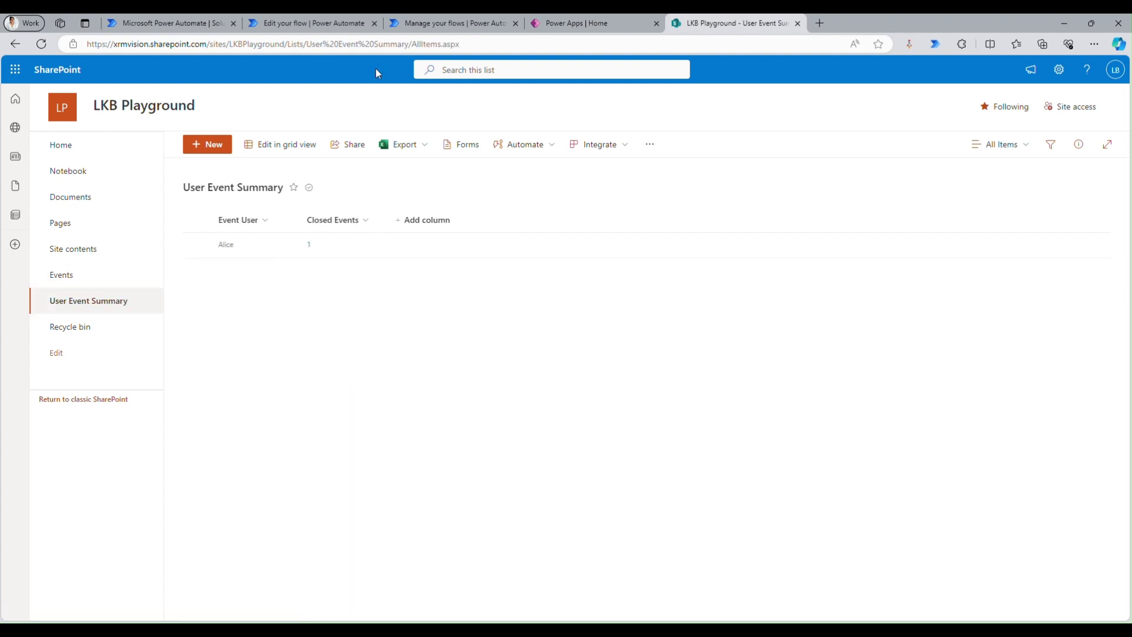
left_click(422, 26)
left_click(740, 340)
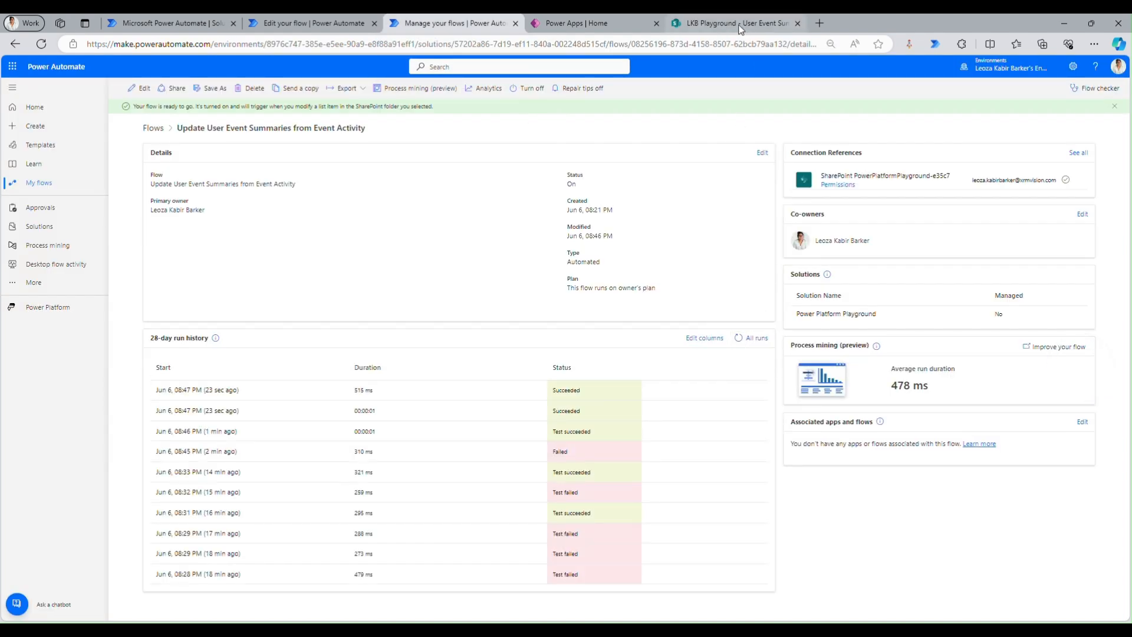
Go back to SharePoint and reload the User Event Summary list to check for updated closed event counts
left_click(710, 27)
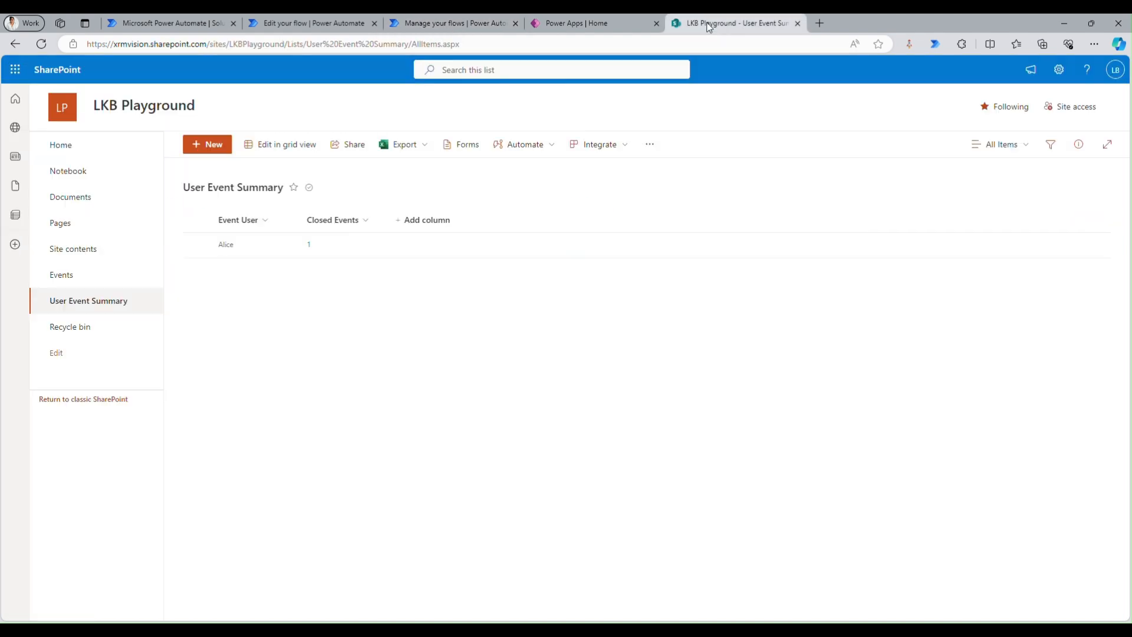
left_click(64, 277)
left_click(90, 299)
left_click(87, 302)
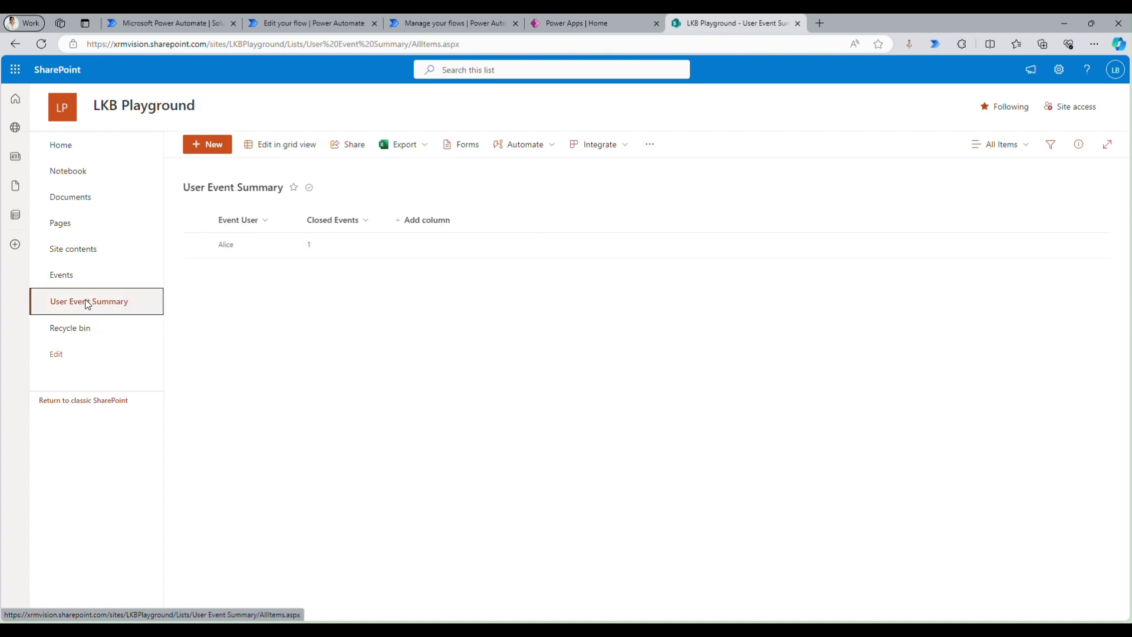
left_click(41, 44)
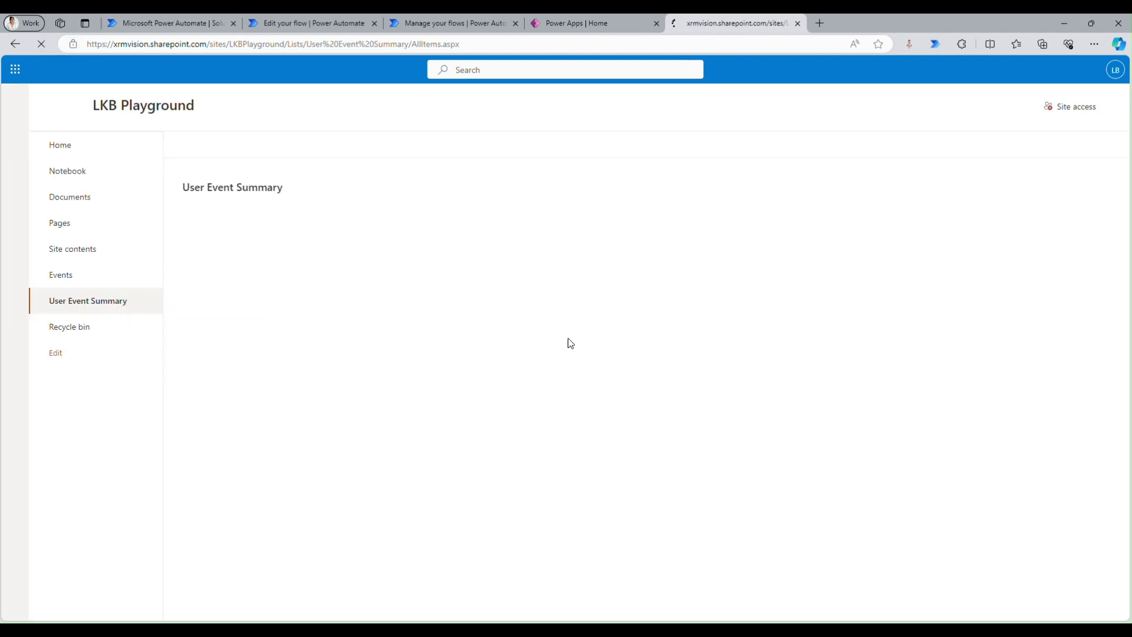
Open the flow's most recent run in Power Automate and examine the inputs of its Create item action
left_click(417, 22)
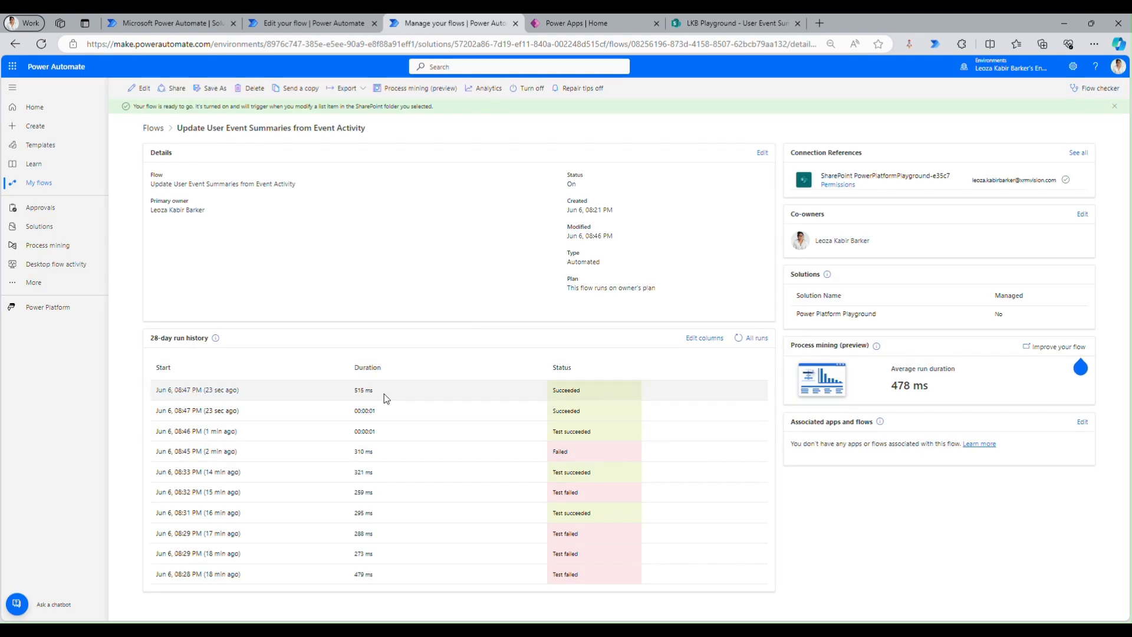
left_click(229, 390)
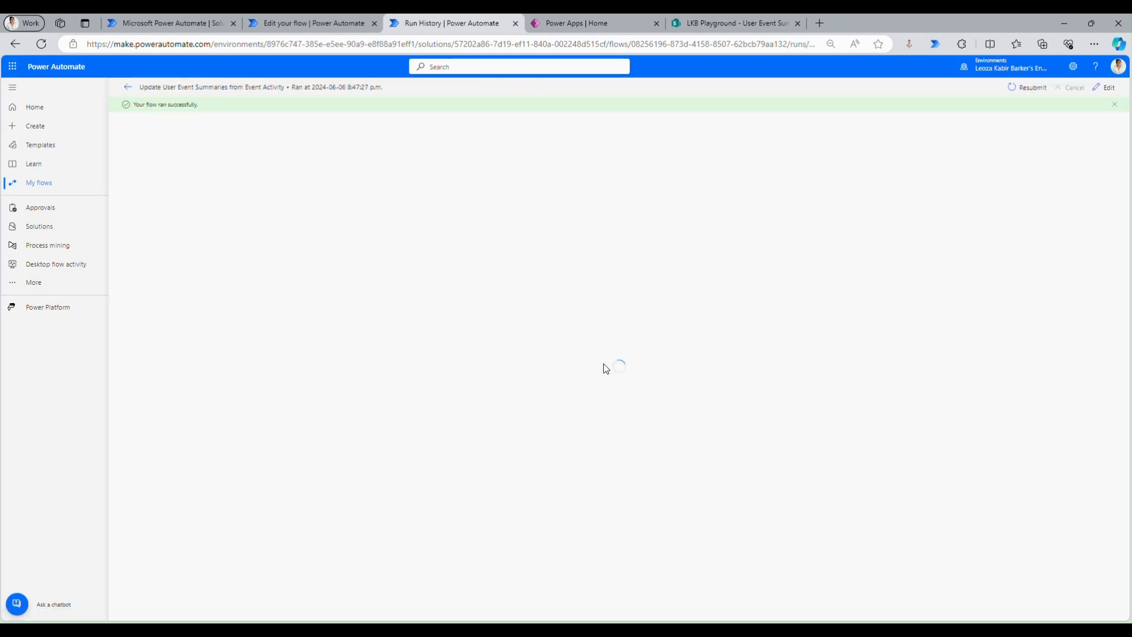
left_click(616, 262)
left_click(808, 401)
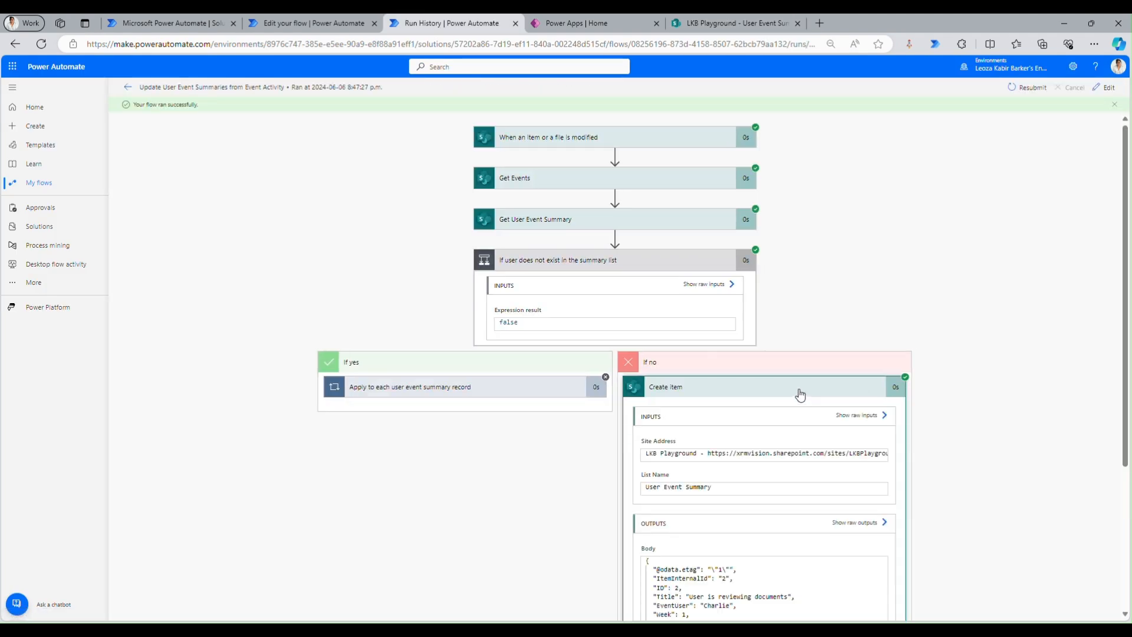
scroll(819, 443, "down", 1)
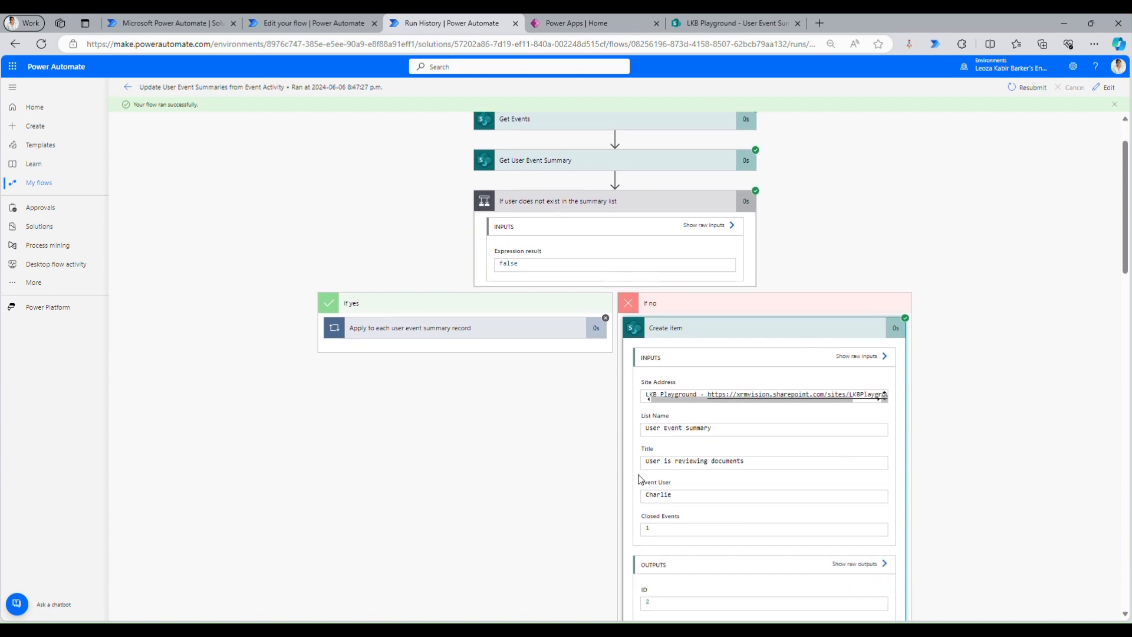
Return to the run history, open the second most recent run, and inspect its "Apply to each user event summary record" loop
left_click(126, 87)
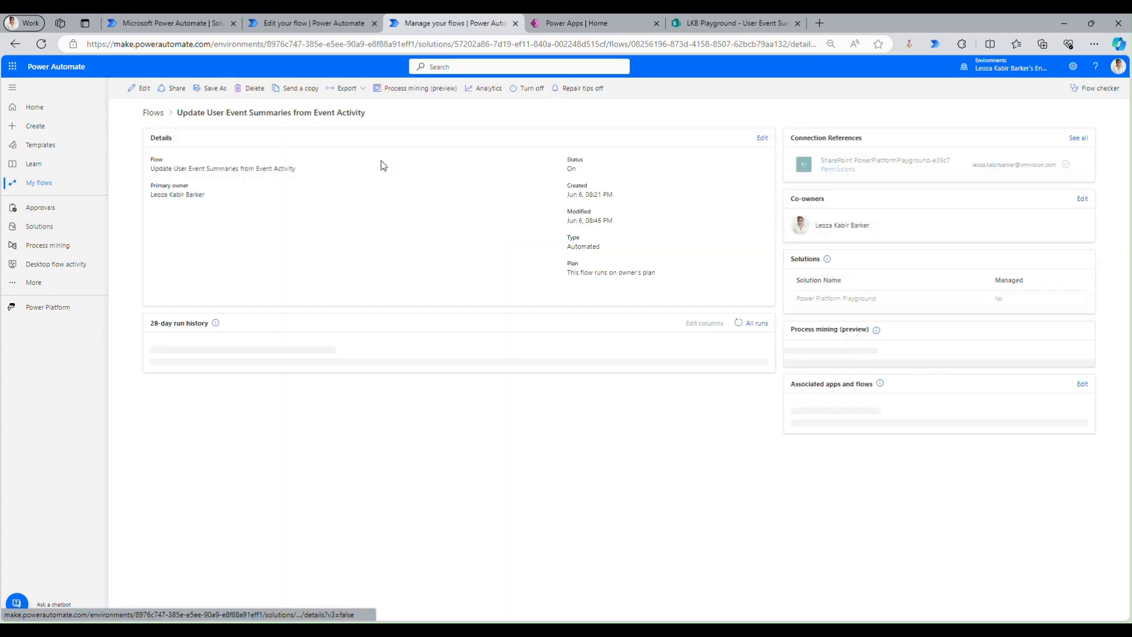
left_click(189, 404)
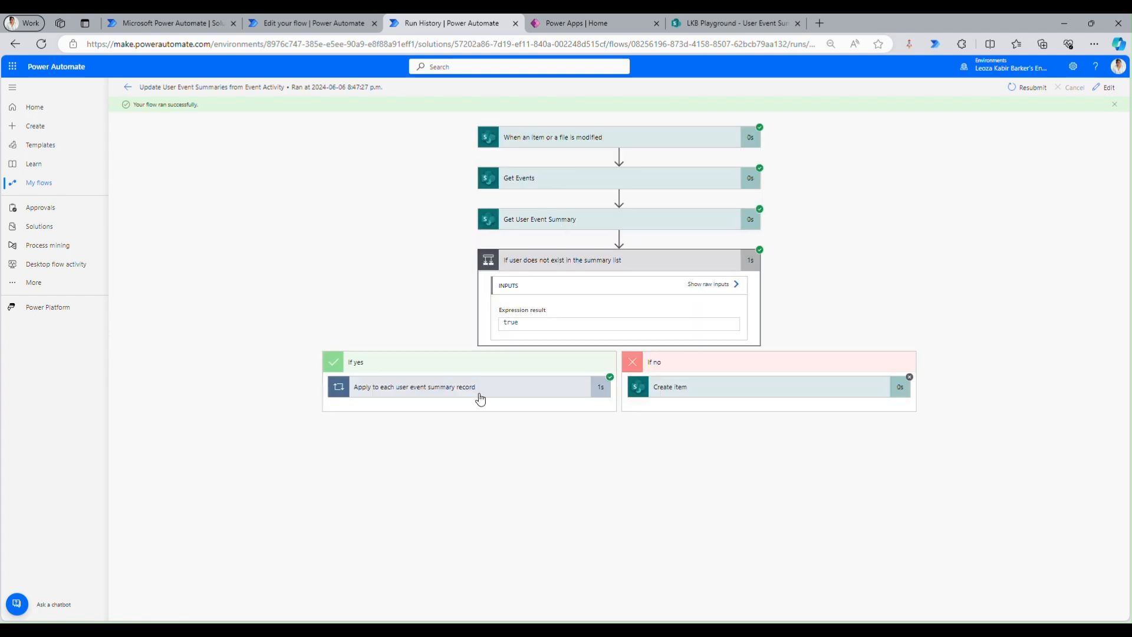
left_click(480, 400)
left_click(398, 439)
Switch to SharePoint and compare the closed items in Events with the counts in User Event Summary
left_click(731, 23)
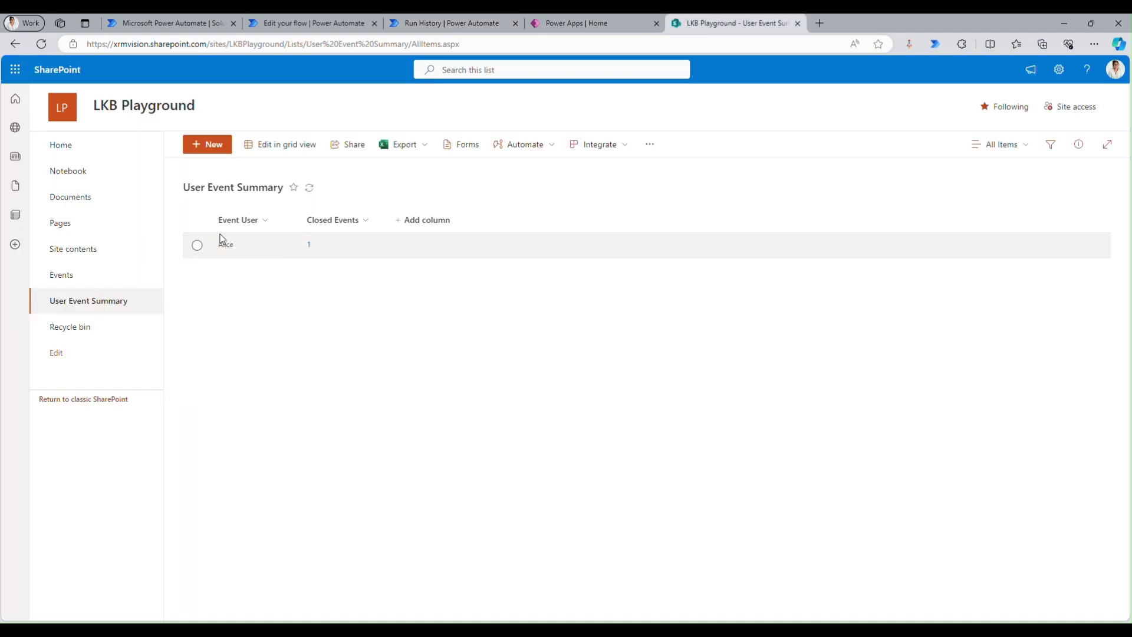
left_click(88, 274)
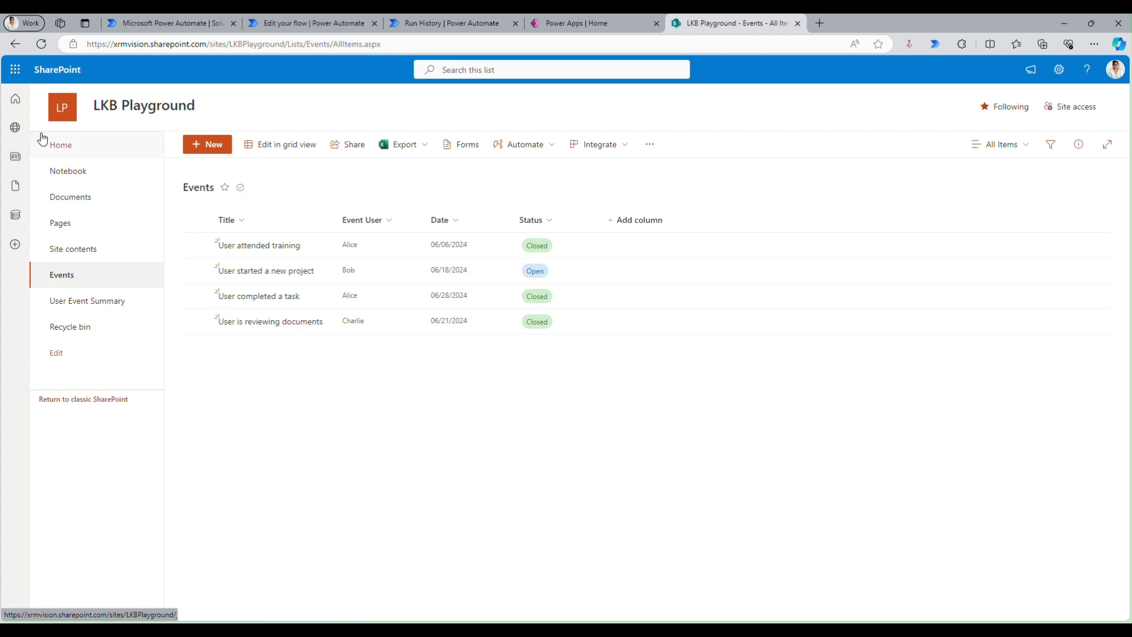
left_click(96, 302)
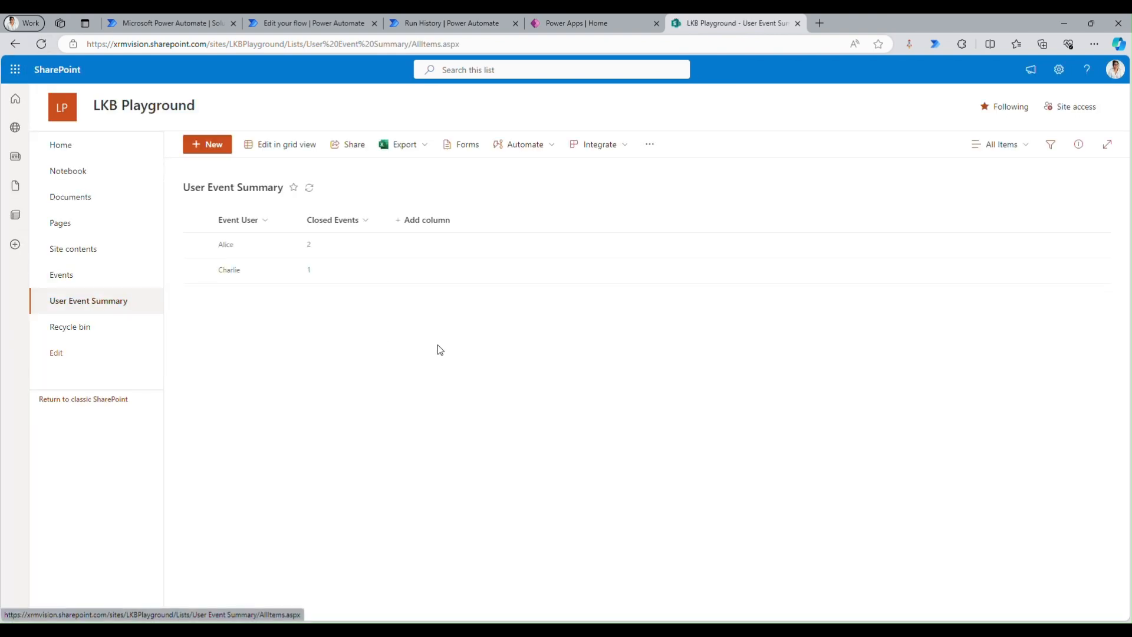